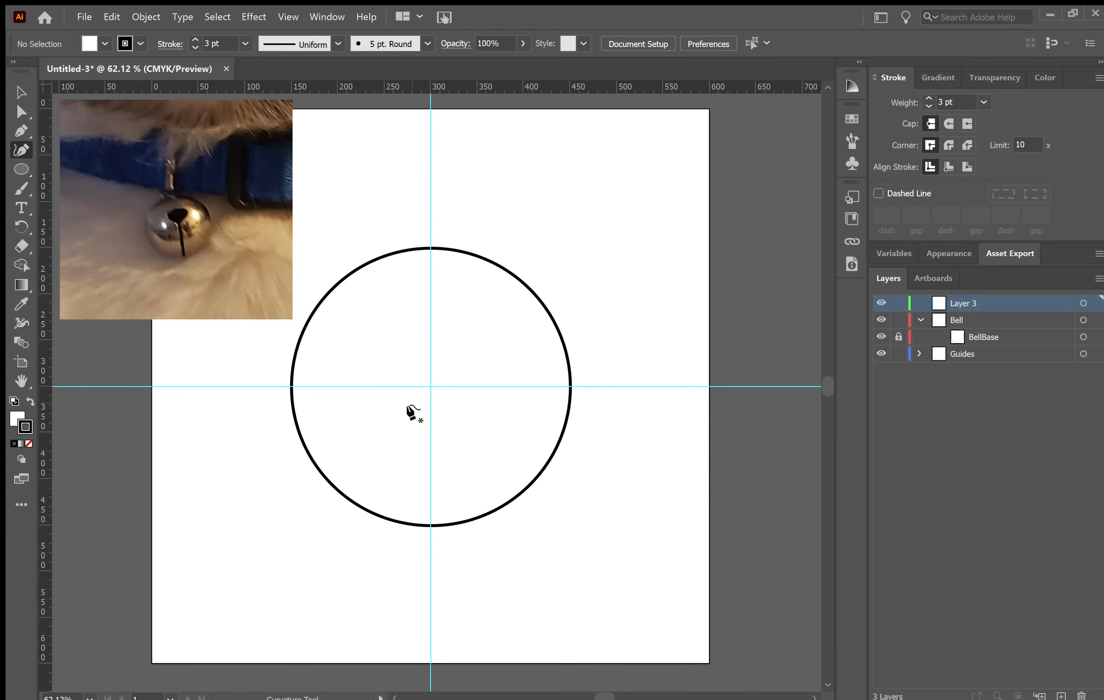
# Draw a closed keyhole-shaped slot with the Curvature tool, running from the circle's centre down to its lower edge.
pyautogui.click(405, 379)
pyautogui.click(429, 370)
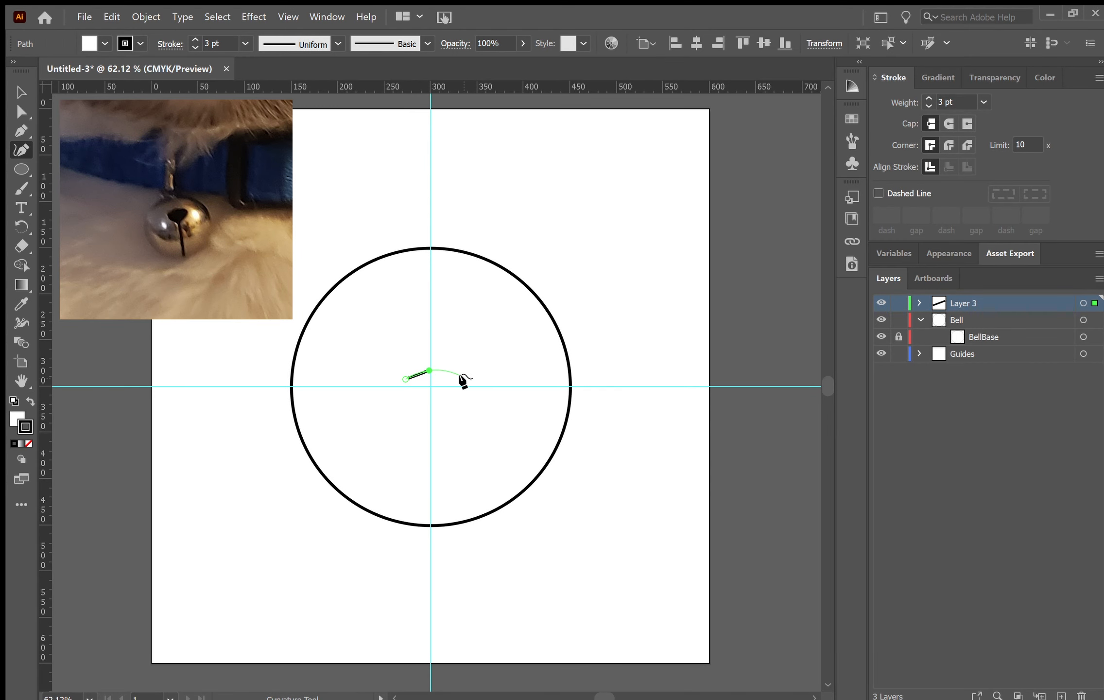
pyautogui.click(453, 378)
pyautogui.click(437, 400)
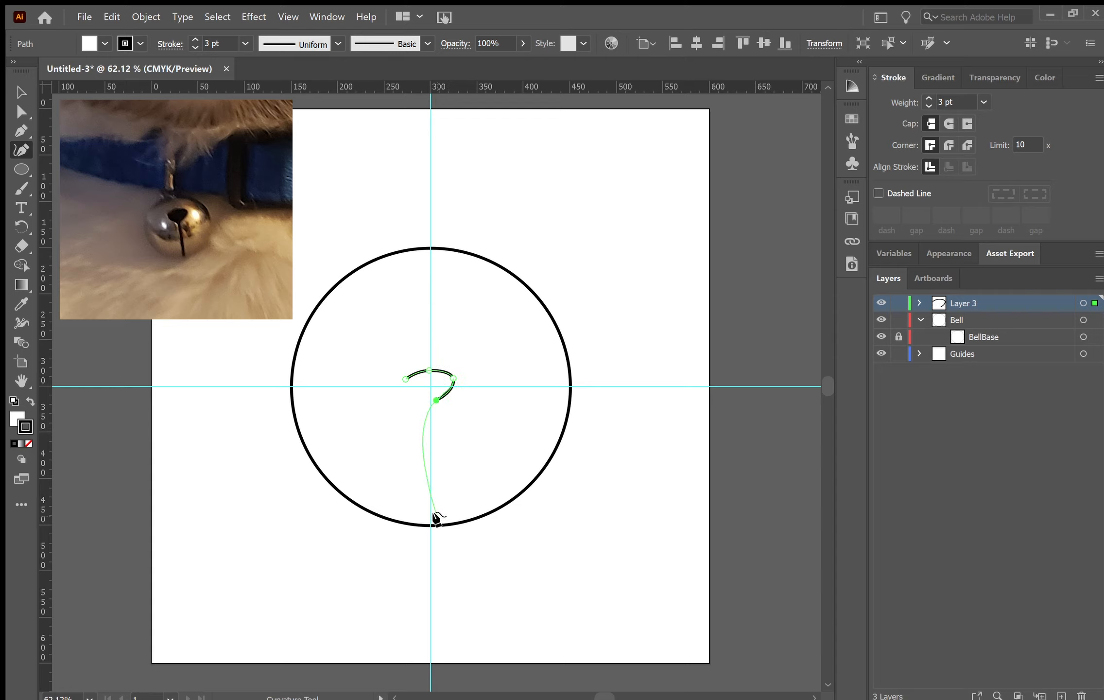
pyautogui.click(439, 518)
pyautogui.click(419, 514)
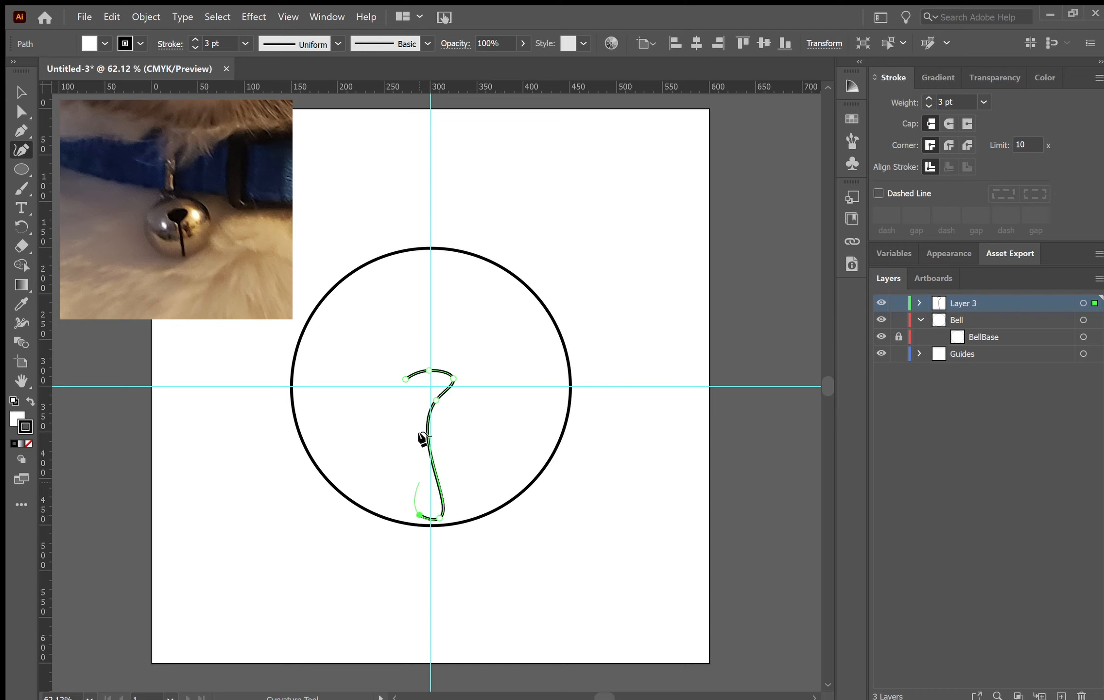
pyautogui.click(419, 399)
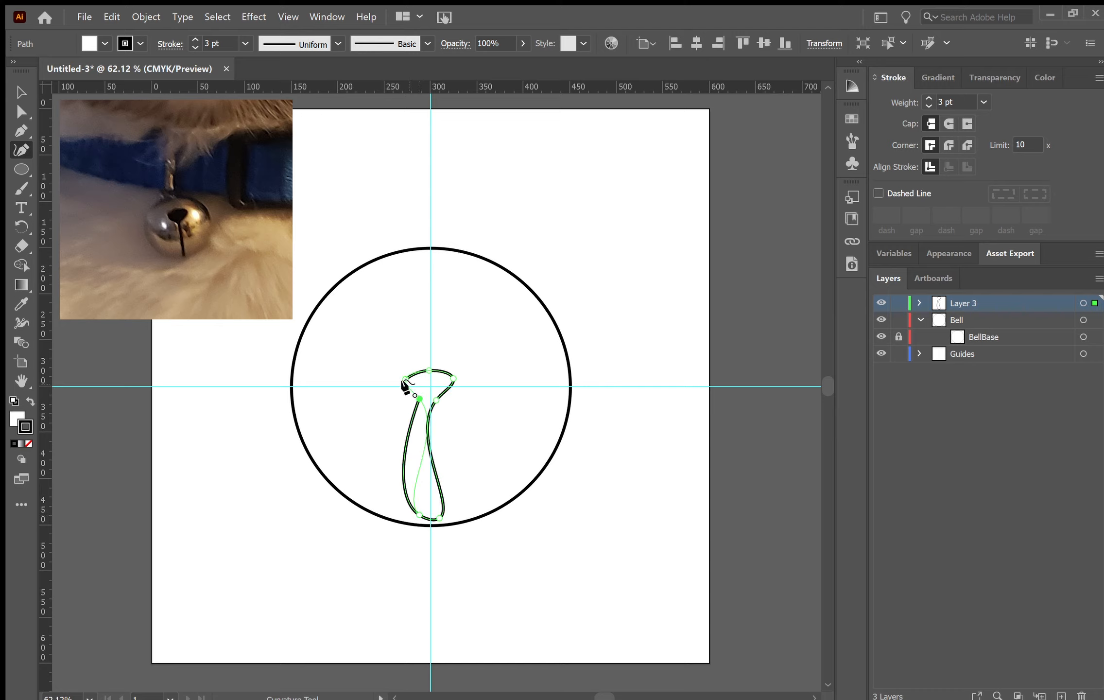
pyautogui.click(406, 378)
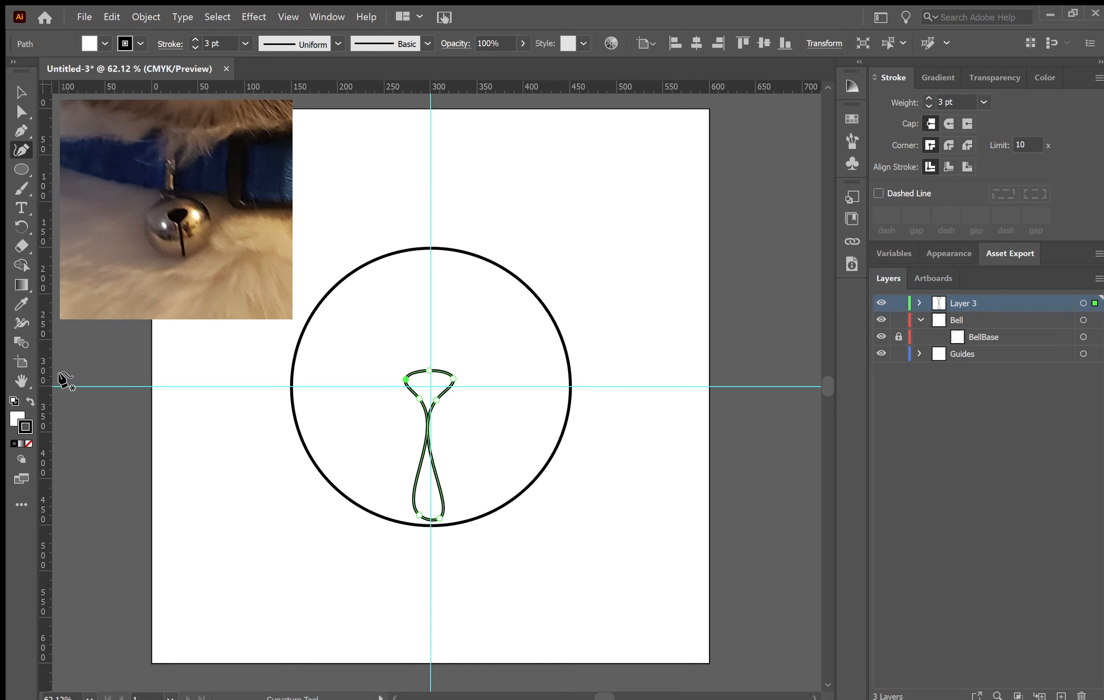
# Place guides around the slot's head and align its top, left and right anchor points to the guide intersections.
pyautogui.press('ctrl')
pyautogui.moveTo(43, 370); pyautogui.dragTo(408, 398)
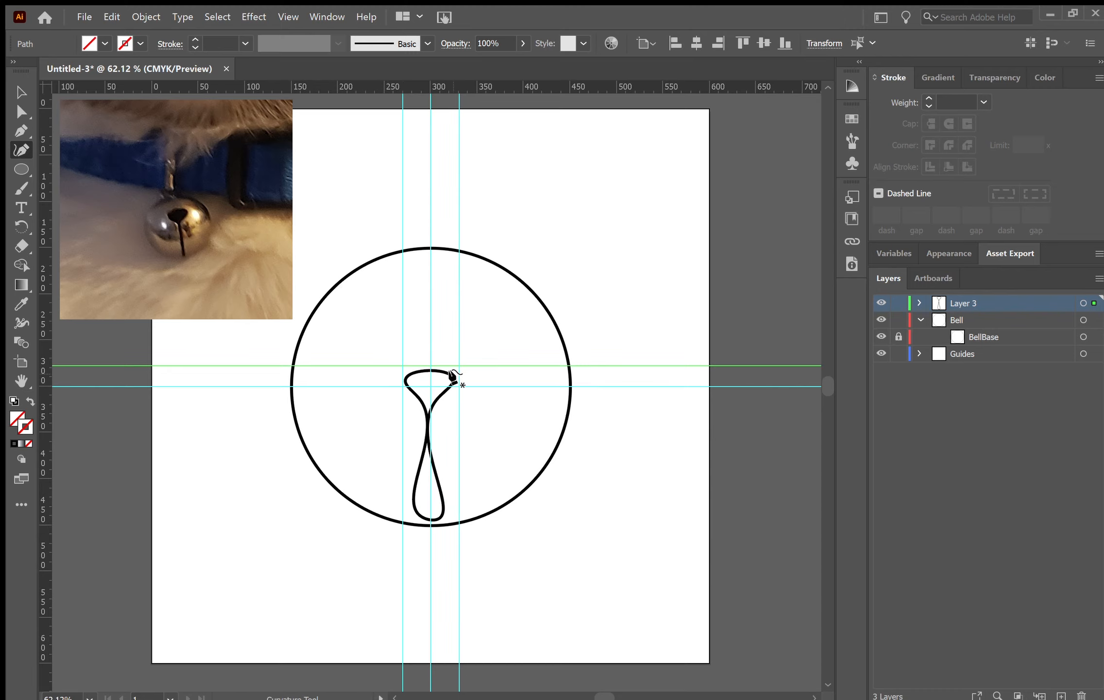
pyautogui.click(452, 375)
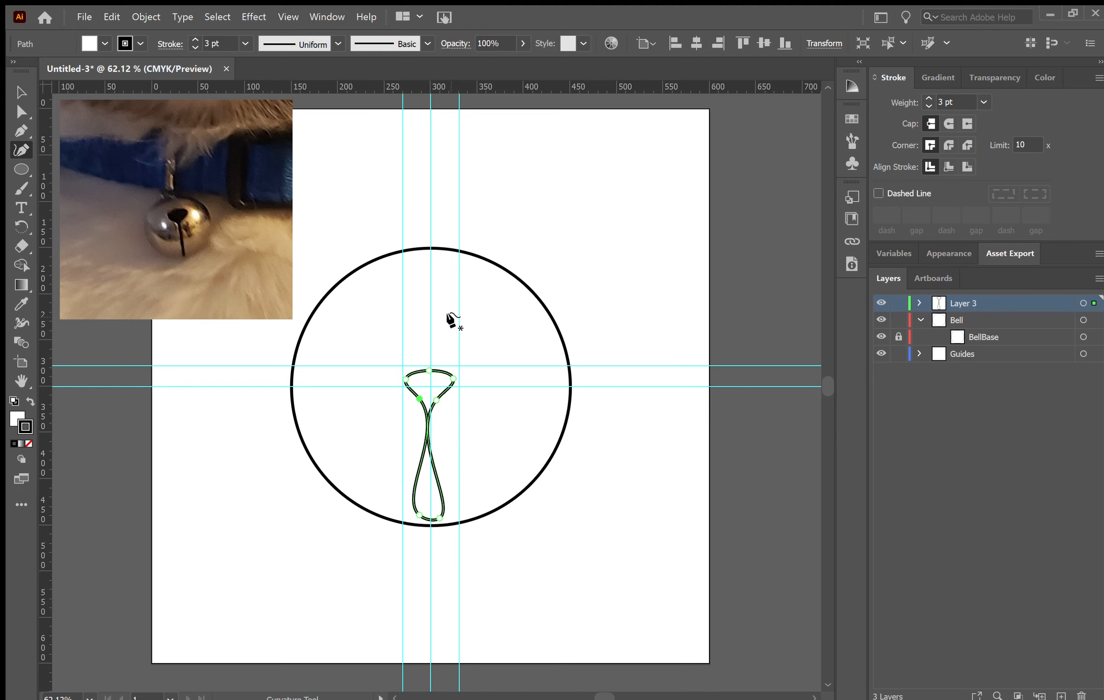
pyautogui.hotkey('ctrl', '=')
pyautogui.hotkey('ctrl', '=')
pyautogui.hotkey('ctrl', '=')
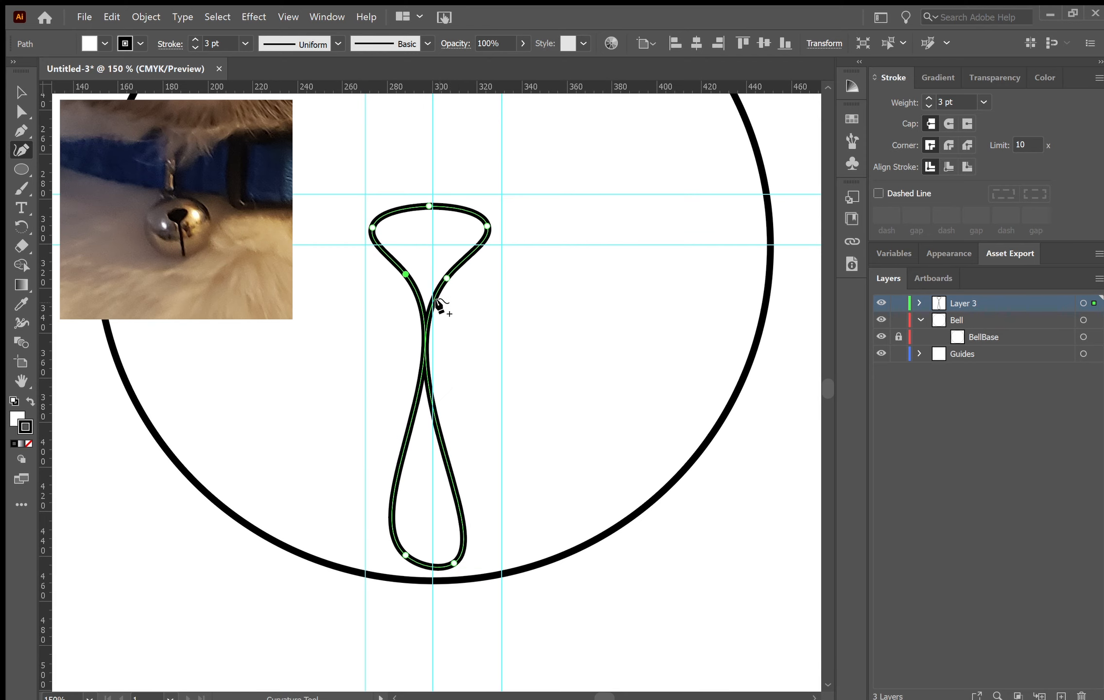
pyautogui.moveTo(429, 206); pyautogui.dragTo(433, 195)
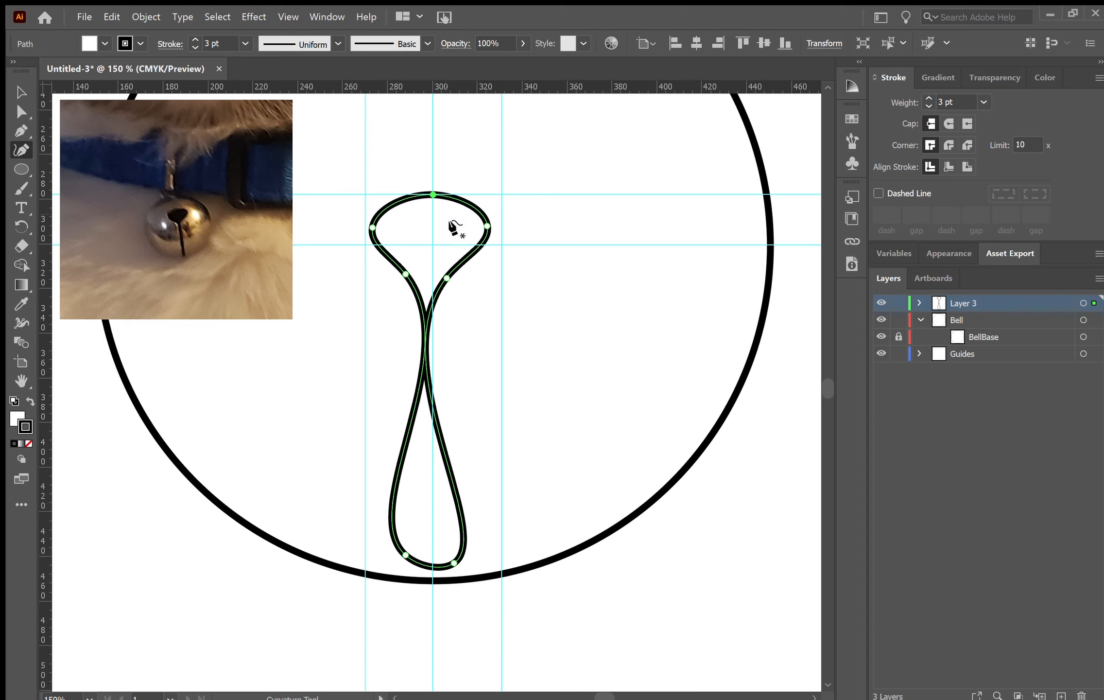
pyautogui.moveTo(488, 226); pyautogui.dragTo(500, 244)
pyautogui.moveTo(372, 228); pyautogui.dragTo(364, 244)
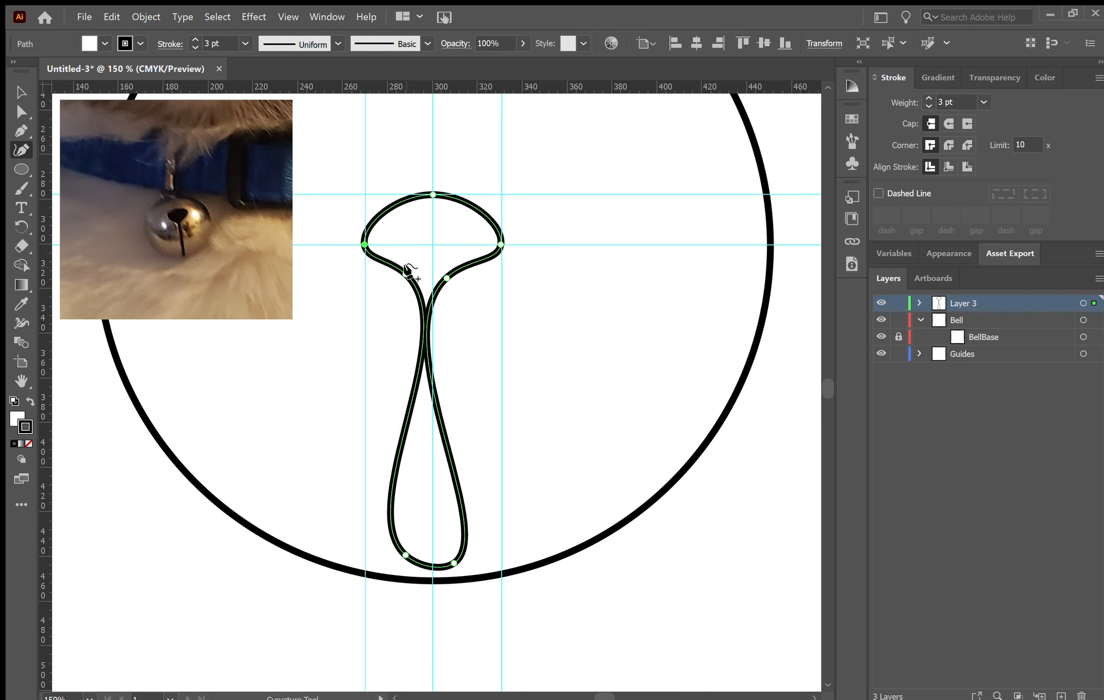
# Add vertical guides on both sides of the centre line and make the slot's right neck point a corner on its guide.
pyautogui.press('v')
pyautogui.moveTo(46, 270); pyautogui.dragTo(400, 267)
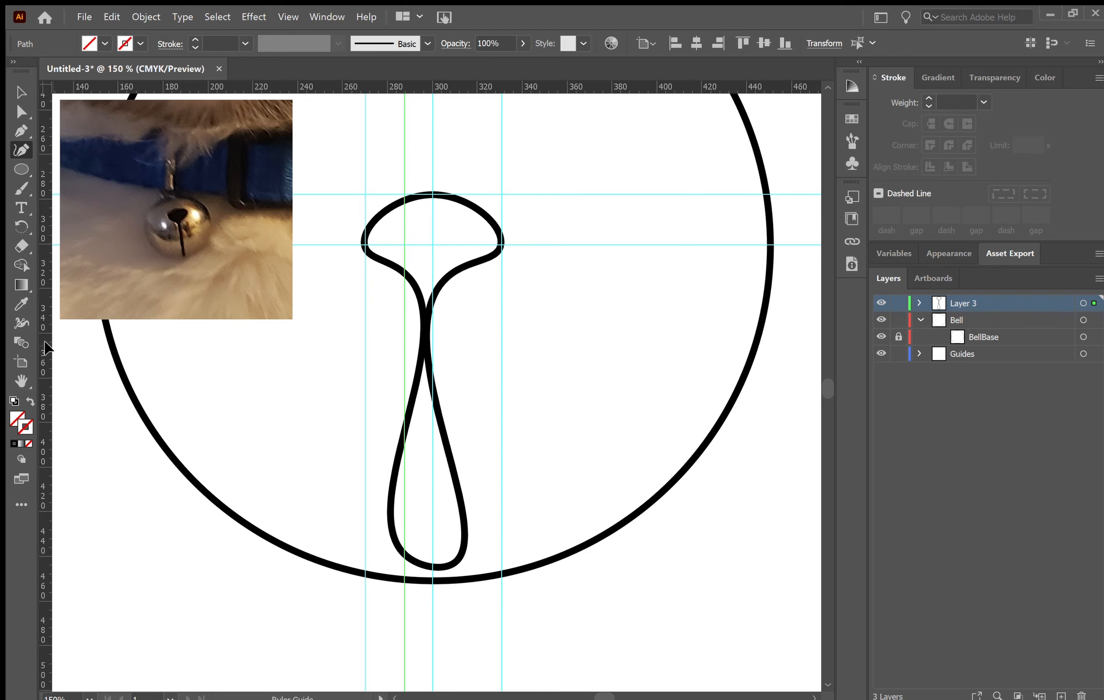
pyautogui.moveTo(47, 349); pyautogui.dragTo(406, 275)
pyautogui.click(448, 278)
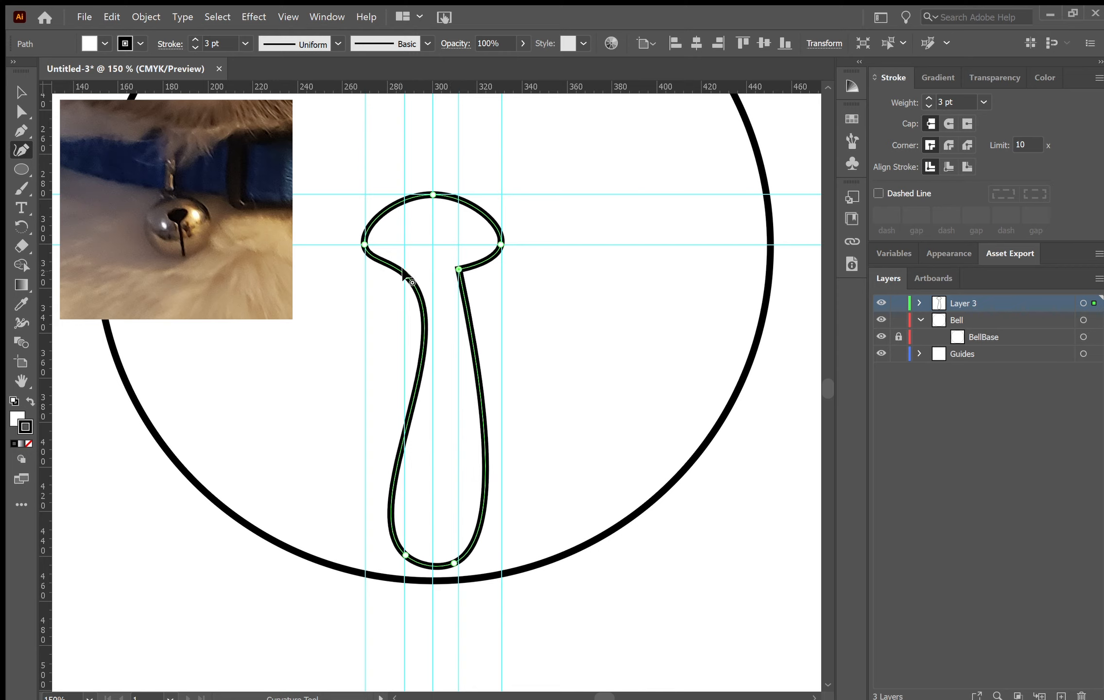
# Add a horizontal guide level with the slot's neck and make the left neck point a corner at the guide intersection.
pyautogui.moveTo(424, 87)
pyautogui.mouseDown()
pyautogui.moveTo(424, 281)
pyautogui.moveTo(421, 269)
pyautogui.mouseUp()
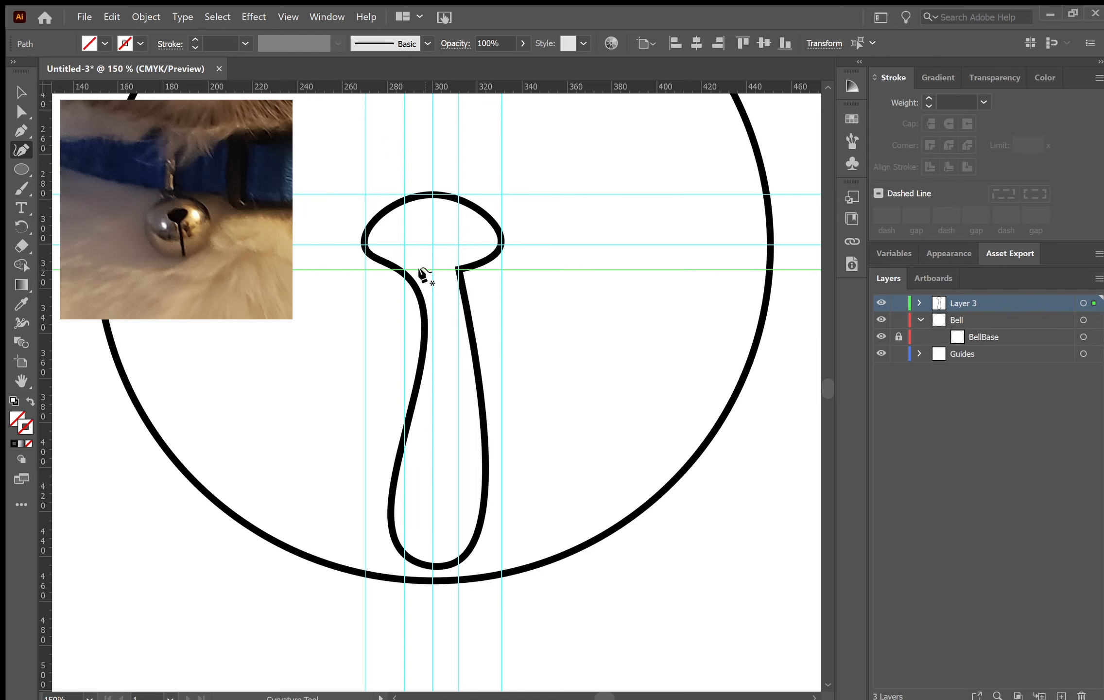
pyautogui.click(408, 278)
pyautogui.click(402, 275)
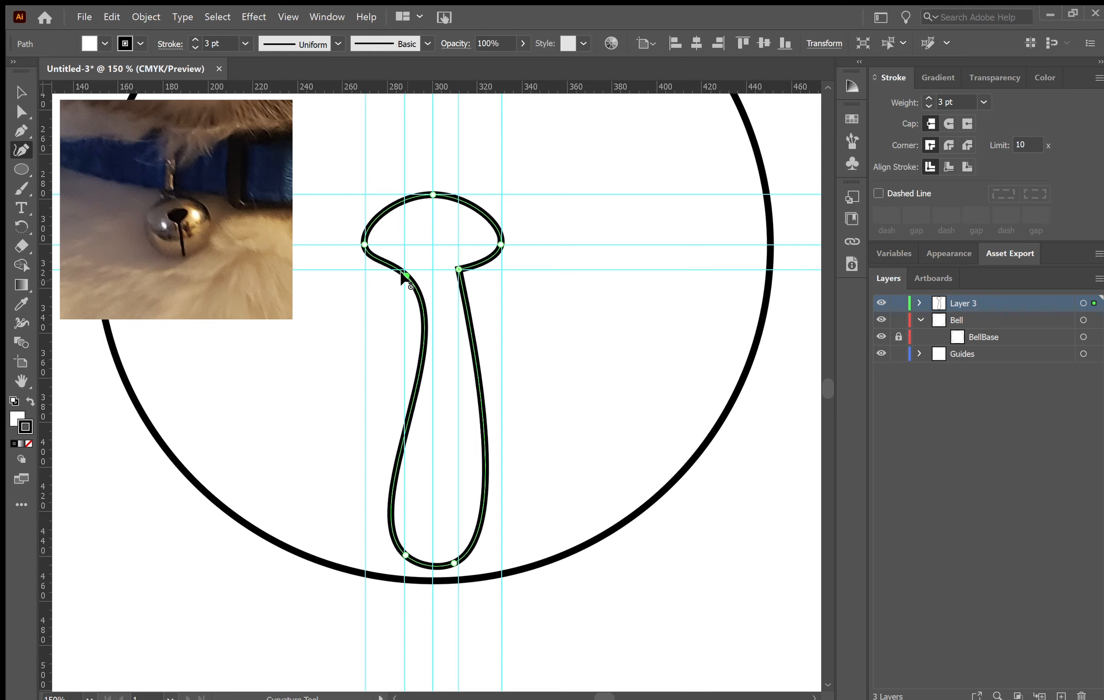
pyautogui.doubleClick(402, 275)
pyautogui.moveTo(402, 273); pyautogui.dragTo(399, 270)
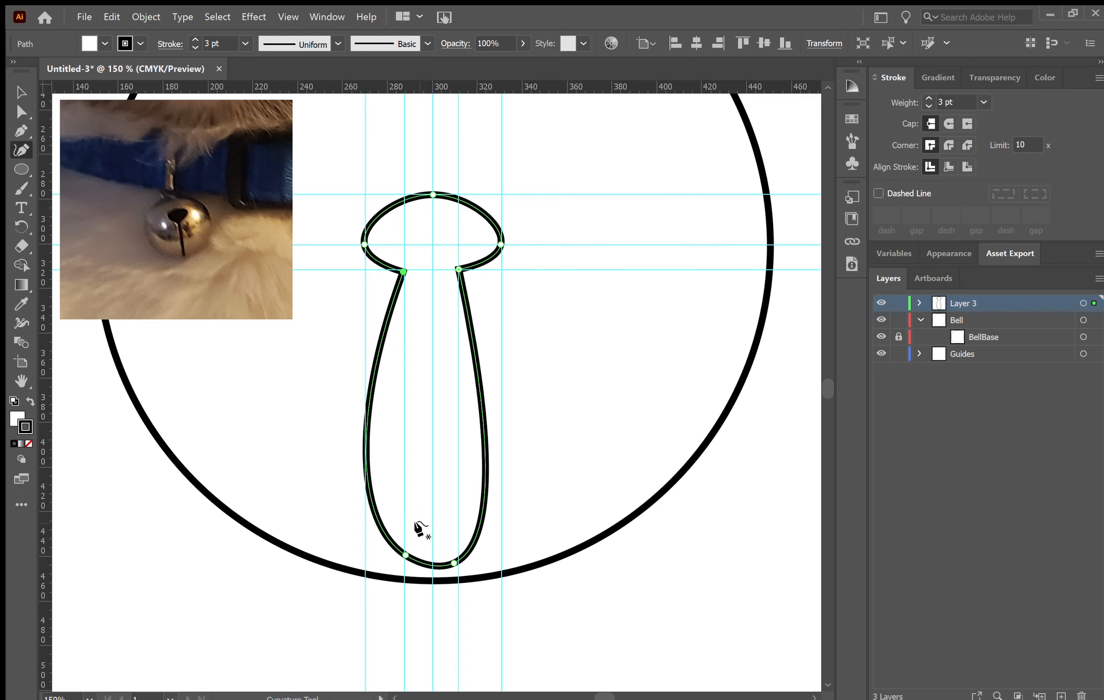
# Convert the slot's two bottom points to corners and move them down to the circle's lower edge.
pyautogui.doubleClick(405, 554)
pyautogui.moveTo(405, 554); pyautogui.dragTo(430, 579)
pyautogui.doubleClick(452, 563)
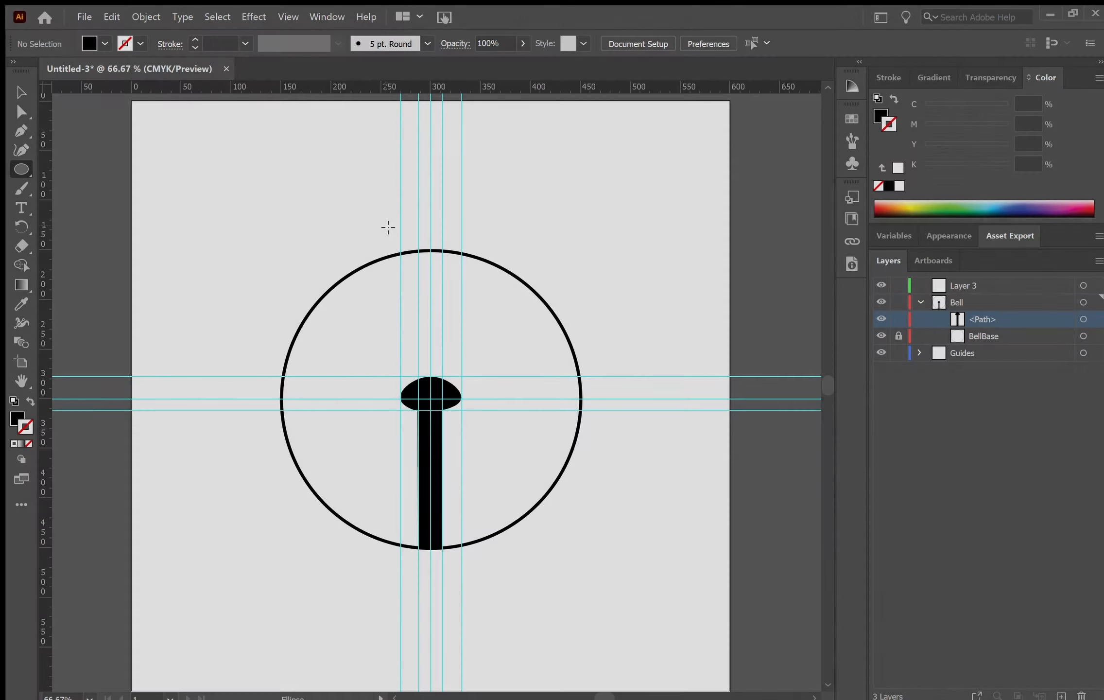
# Draw a small upright black ellipse, place it behind BellBase, and centre it on the circle's top edge.
pyautogui.moveTo(387, 226); pyautogui.dragTo(416, 286)
pyautogui.click(21, 92)
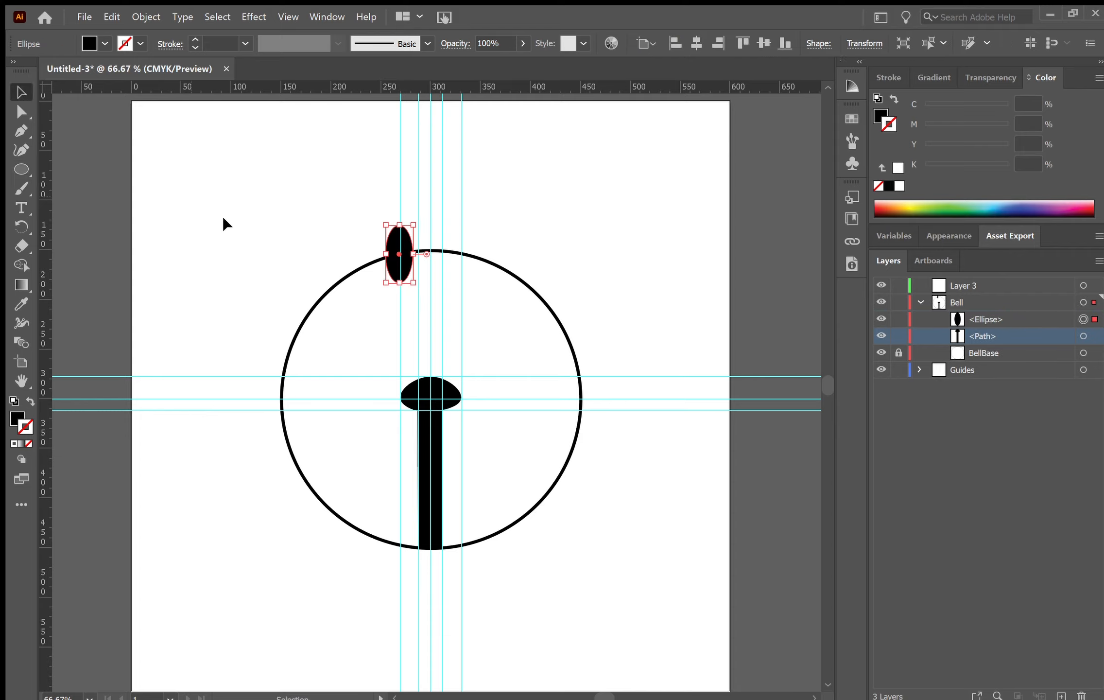
pyautogui.moveTo(392, 242); pyautogui.dragTo(421, 228)
pyautogui.moveTo(976, 313); pyautogui.dragTo(982, 355)
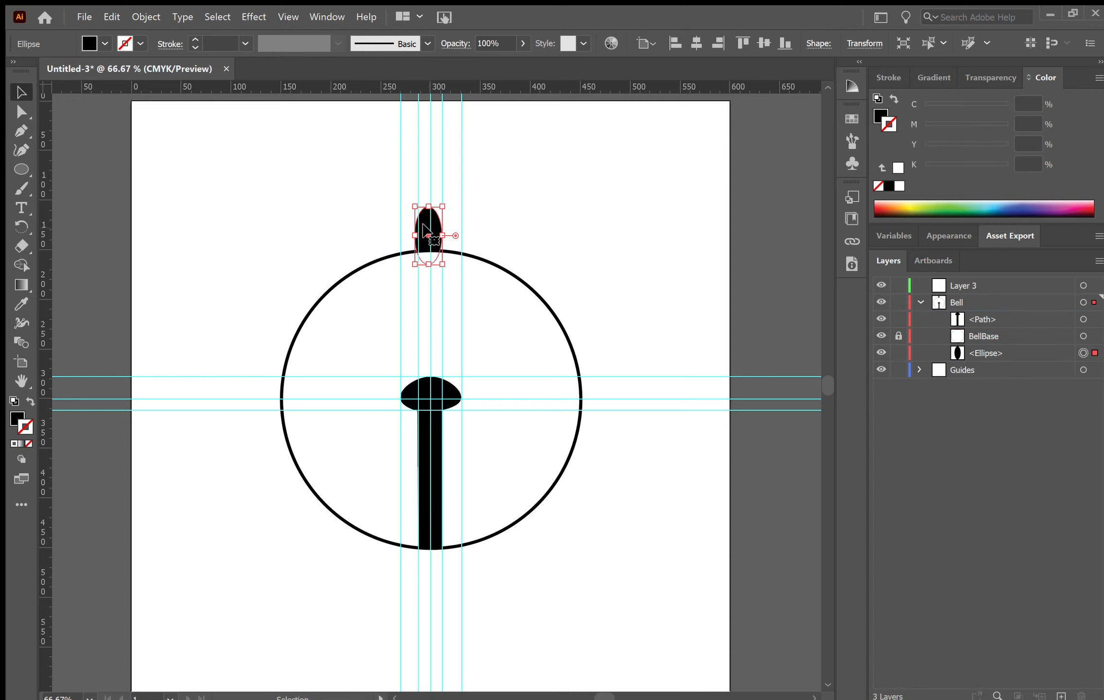
pyautogui.moveTo(426, 239); pyautogui.dragTo(430, 253)
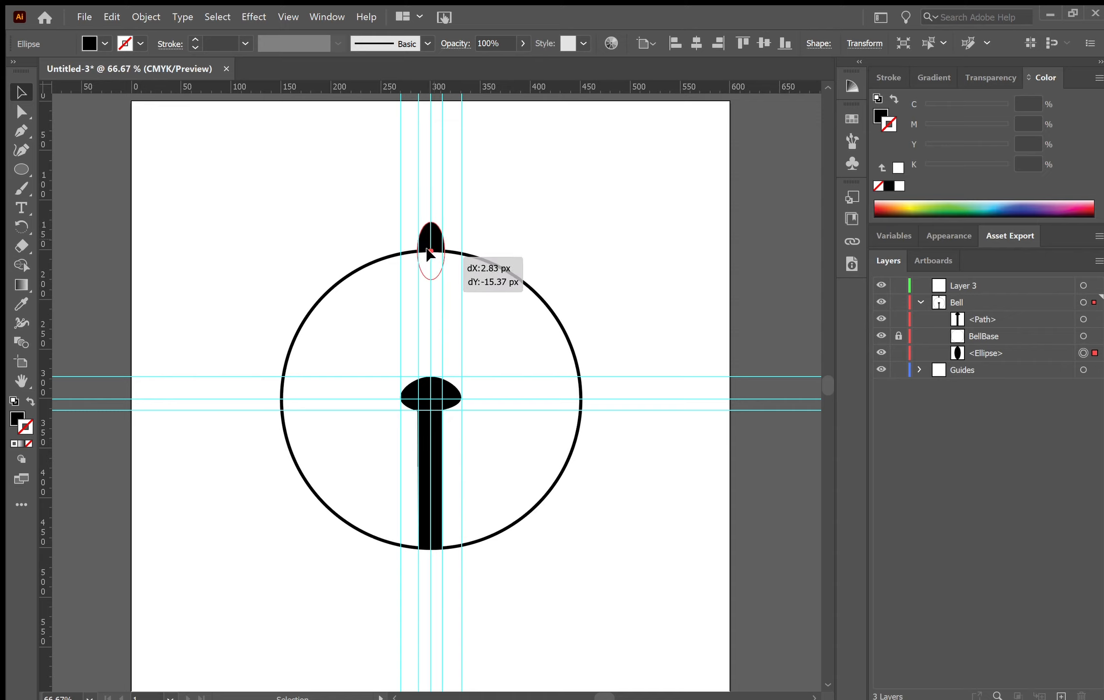
pyautogui.moveTo(427, 249); pyautogui.dragTo(427, 250)
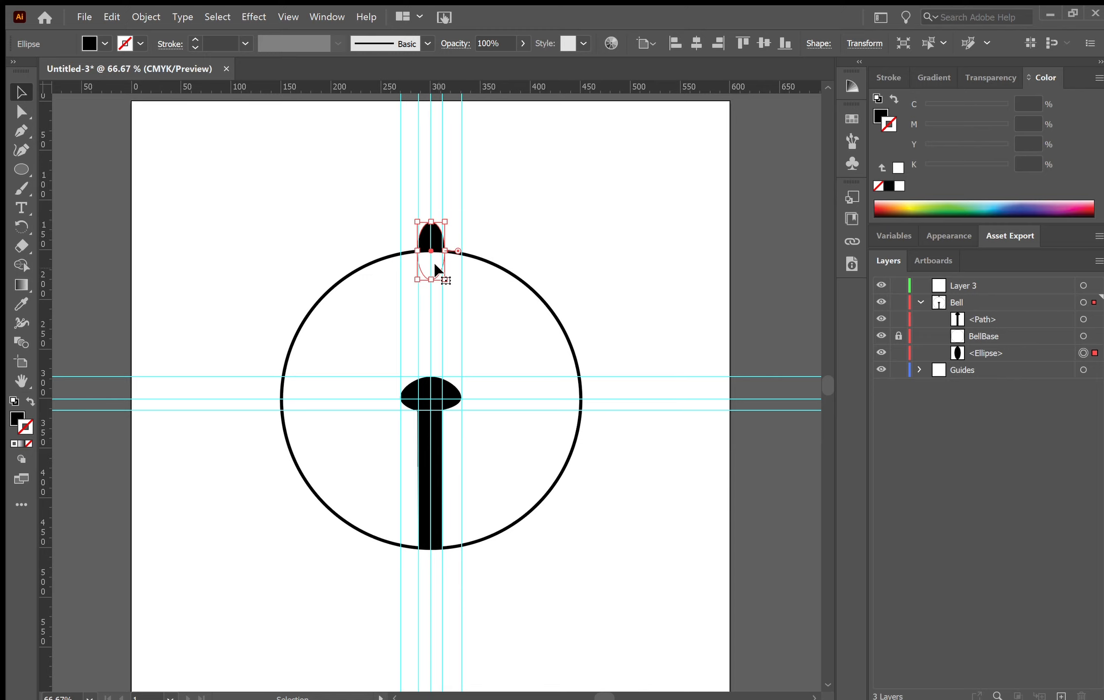
# Draw a larger upright ellipse, centre it over the small one, and place it at the bottom of the Bell layer.
pyautogui.scroll(1, 435, 268)
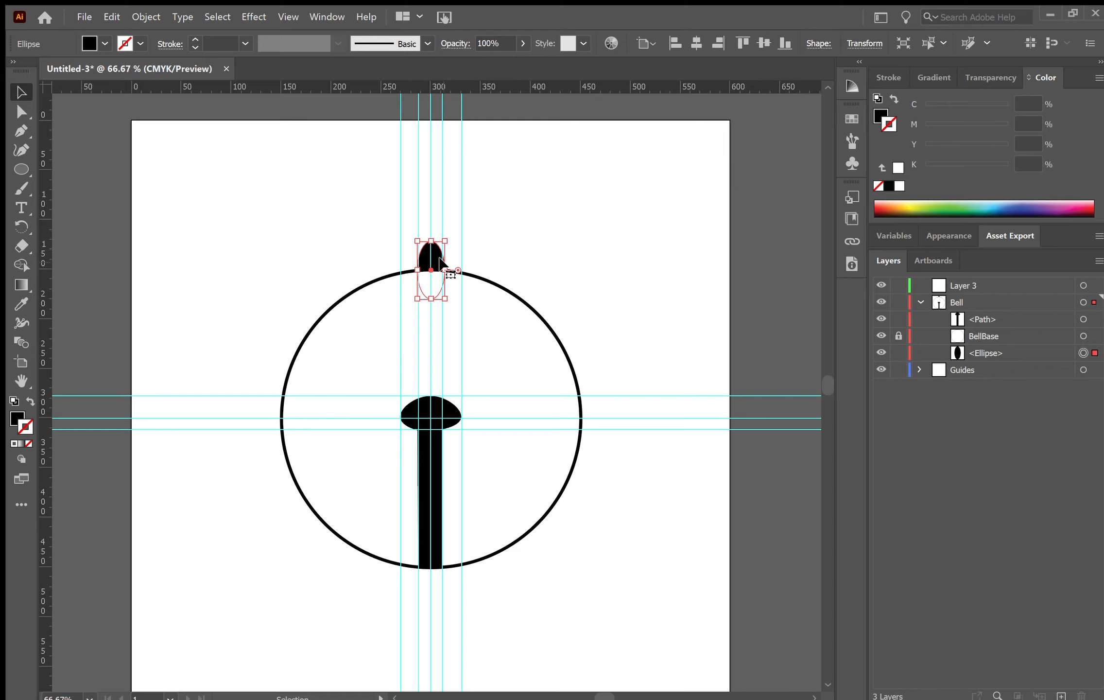
pyautogui.click(417, 315)
pyautogui.press('l')
pyautogui.moveTo(379, 218); pyautogui.dragTo(425, 345)
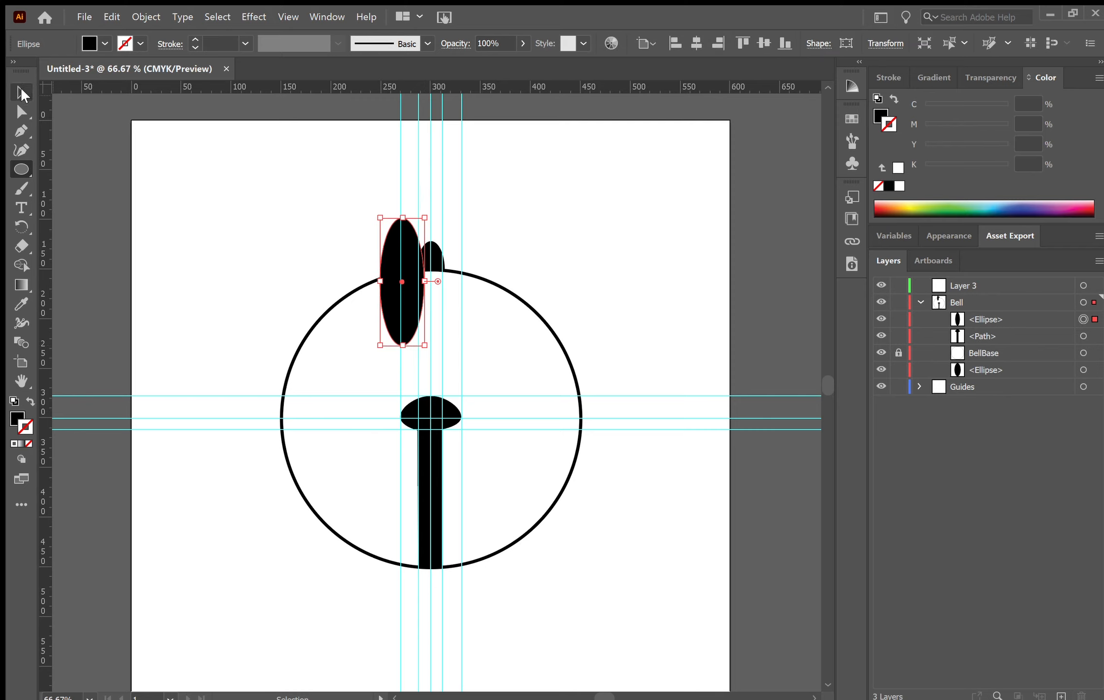
pyautogui.click(21, 91)
pyautogui.moveTo(404, 278); pyautogui.dragTo(429, 269)
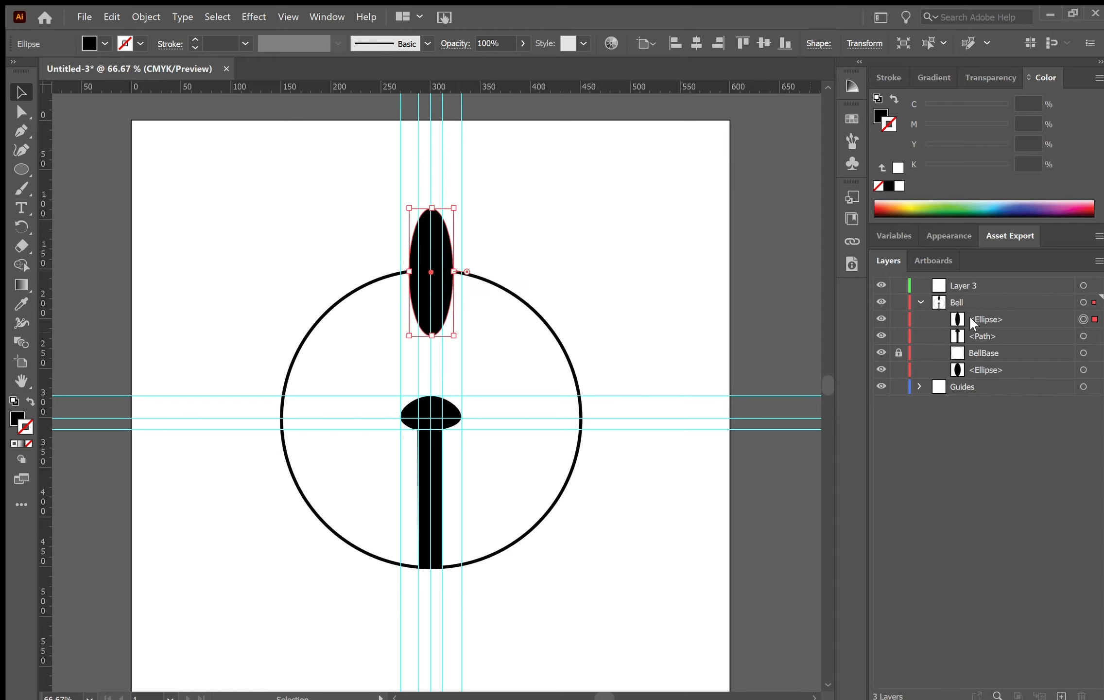
pyautogui.moveTo(969, 317); pyautogui.dragTo(979, 371)
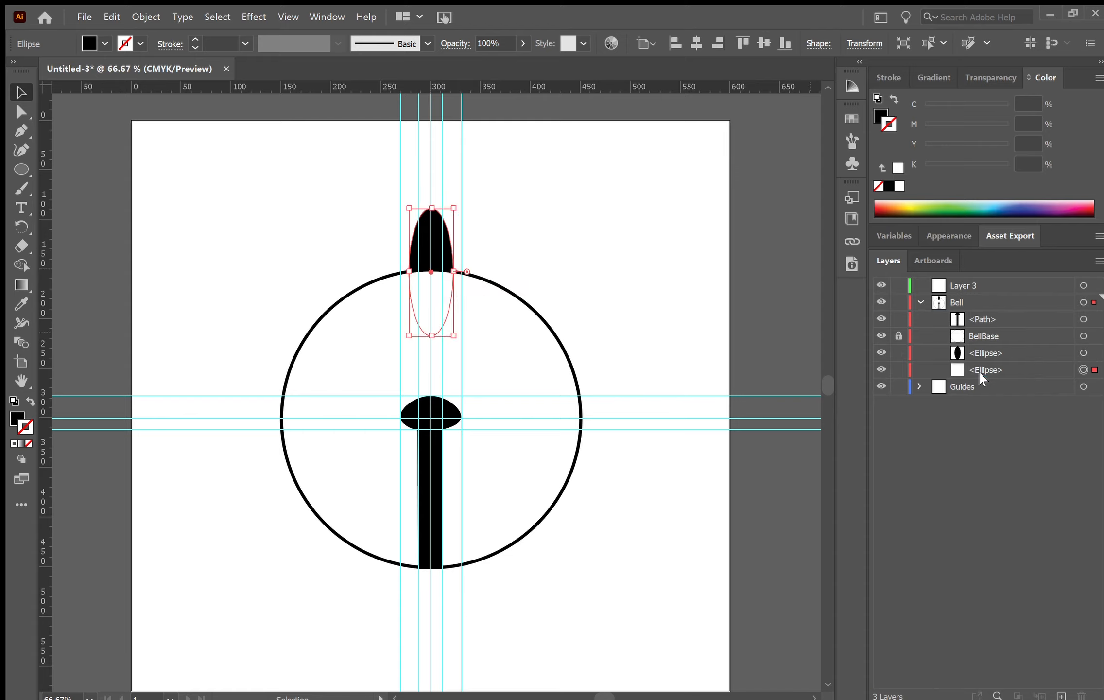
# Give the larger ellipse the default white fill and black stroke, lower it slightly, and set its stroke weight to 3 pt.
pyautogui.click(14, 401)
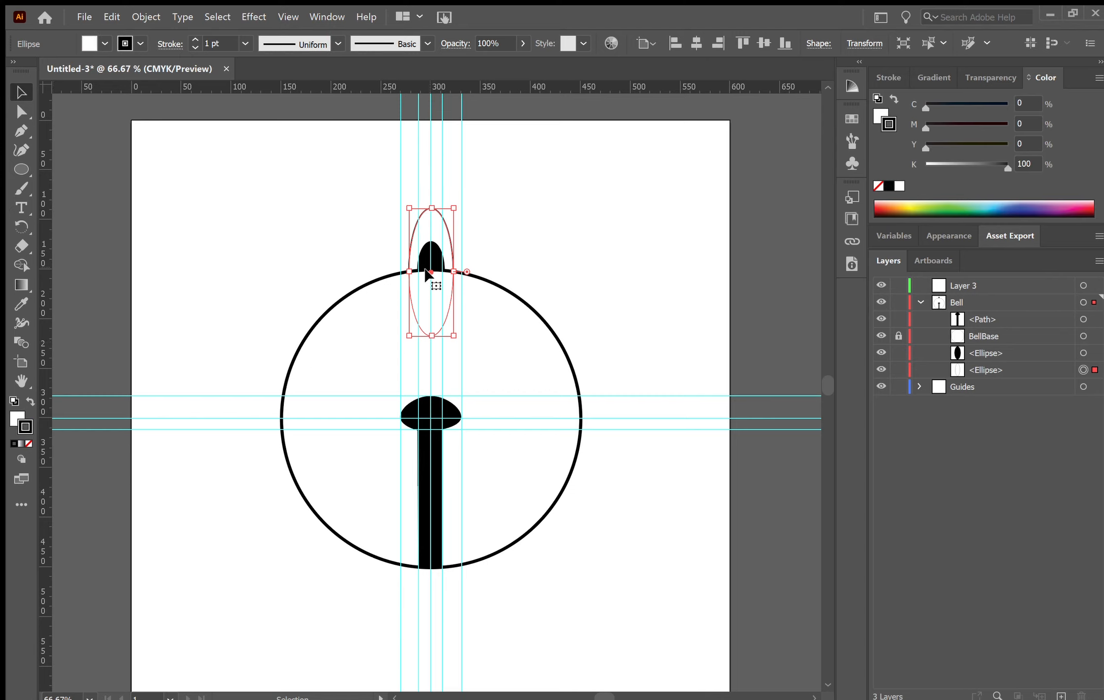
pyautogui.moveTo(427, 269); pyautogui.dragTo(426, 284)
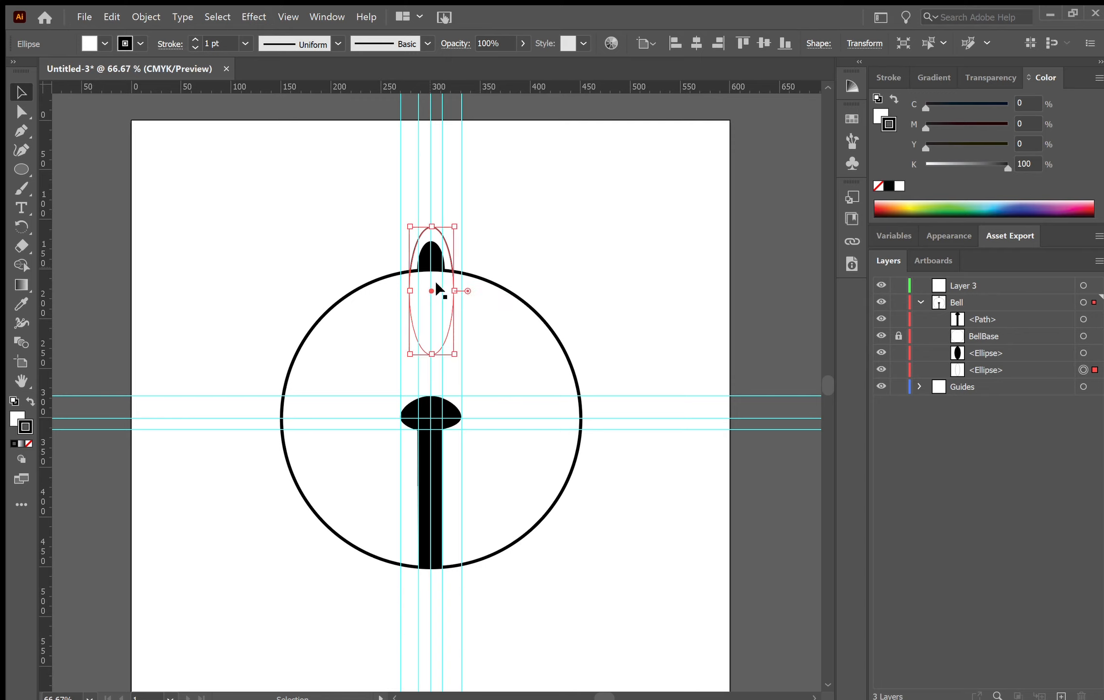
pyautogui.click(890, 79)
pyautogui.click(922, 94)
pyautogui.click(922, 94)
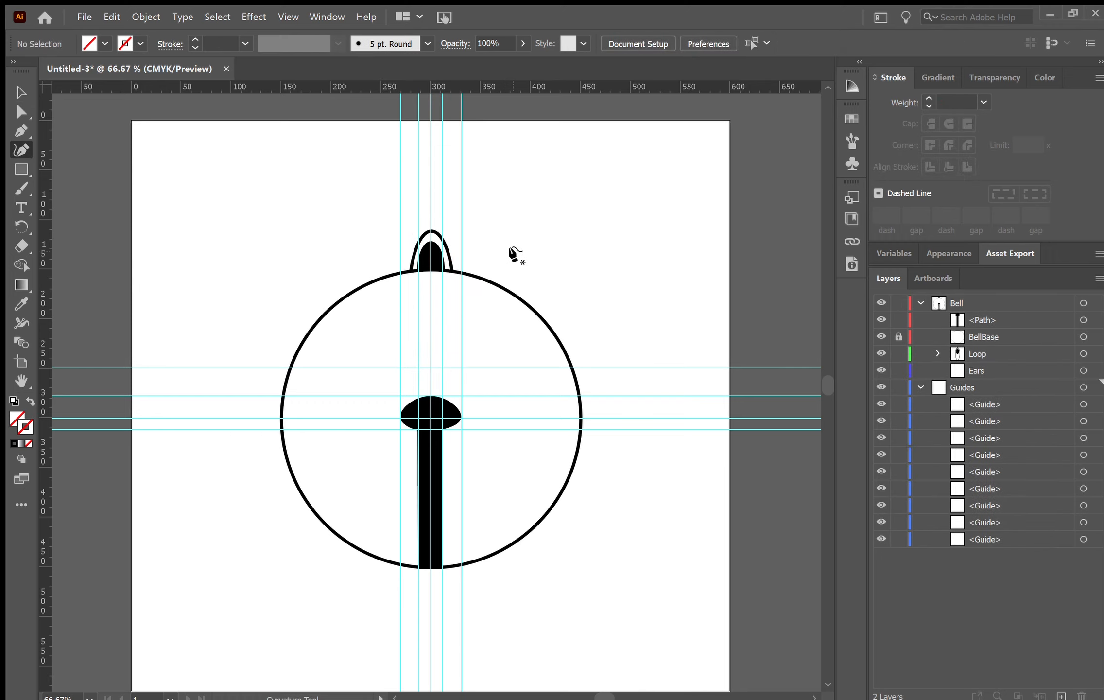
# Draw a pointed cat ear with curved sides on the circle's upper right using the Curvature tool.
pyautogui.click(484, 277)
pyautogui.click(477, 269)
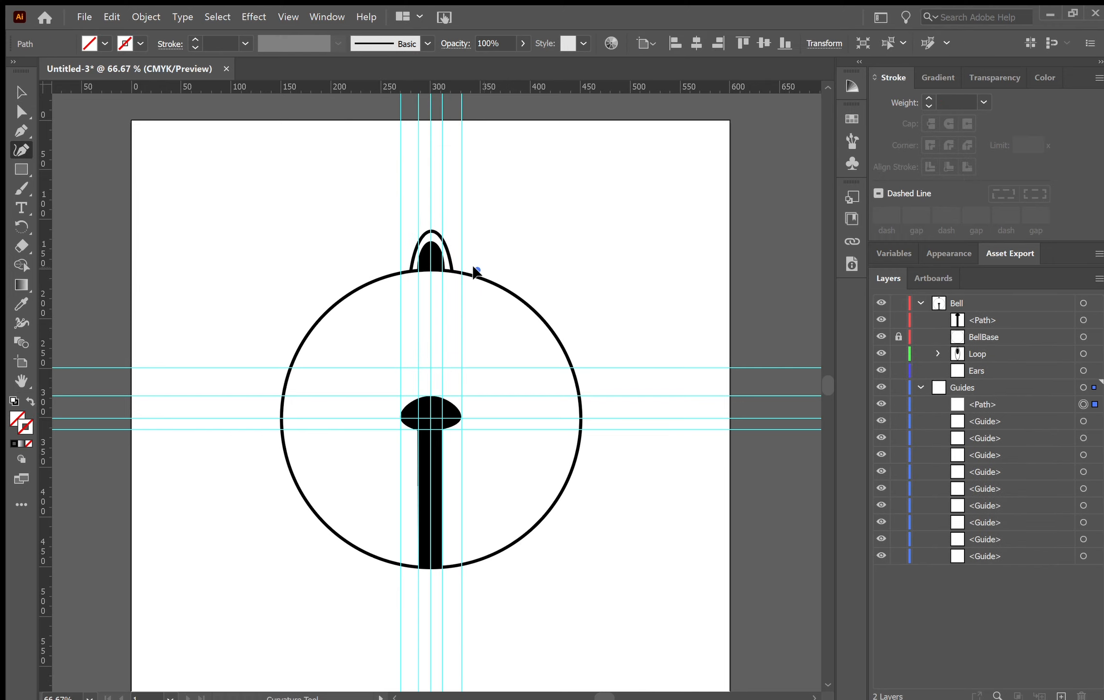
pyautogui.click(568, 220)
pyautogui.click(570, 334)
pyautogui.moveTo(569, 334); pyautogui.dragTo(560, 343)
pyautogui.click(467, 274)
pyautogui.moveTo(516, 247); pyautogui.dragTo(507, 237)
pyautogui.moveTo(565, 277); pyautogui.dragTo(576, 280)
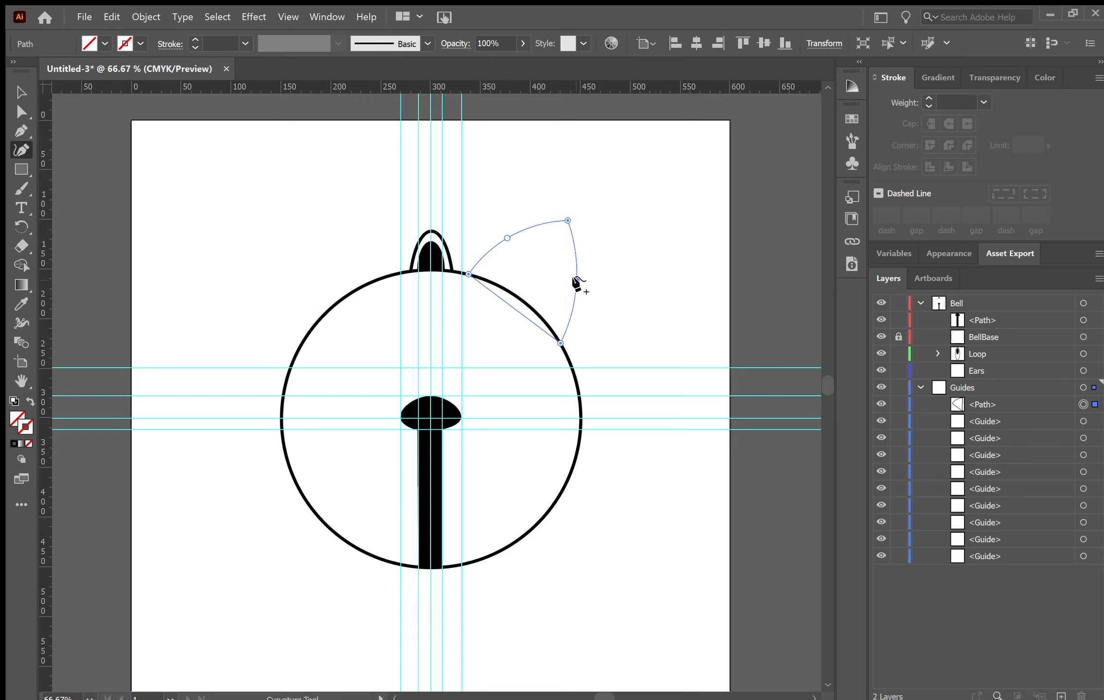
pyautogui.click(566, 219)
# Apply the default white fill and black stroke to the ear and set its stroke weight to 3 pt.
pyautogui.click(14, 400)
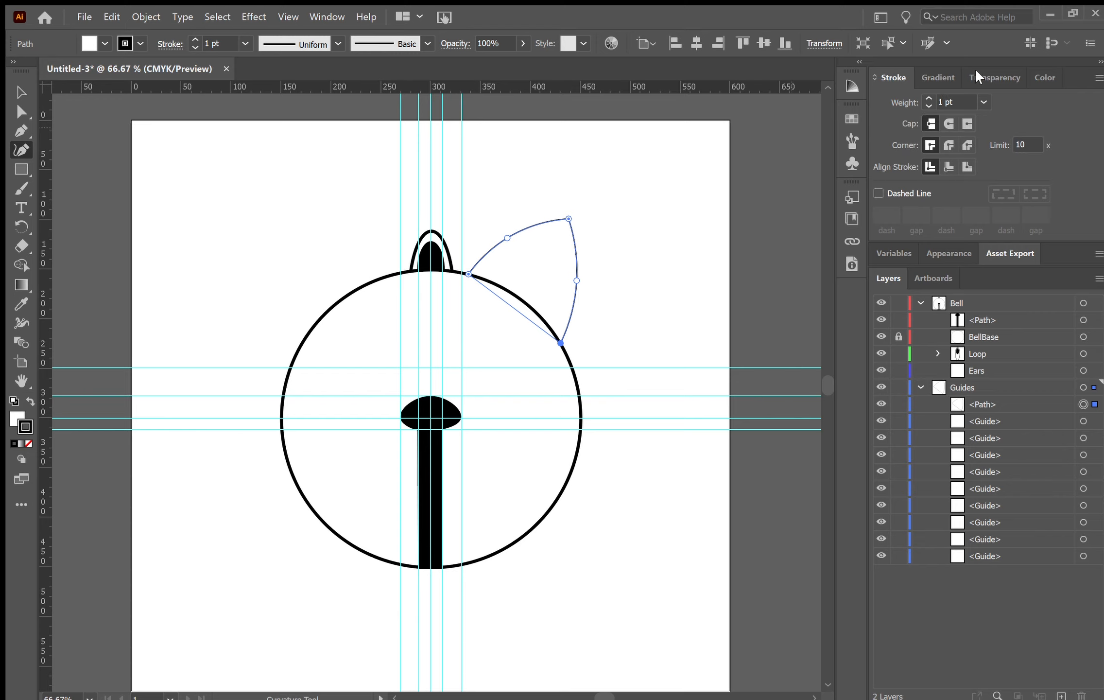
pyautogui.click(928, 98)
pyautogui.click(929, 98)
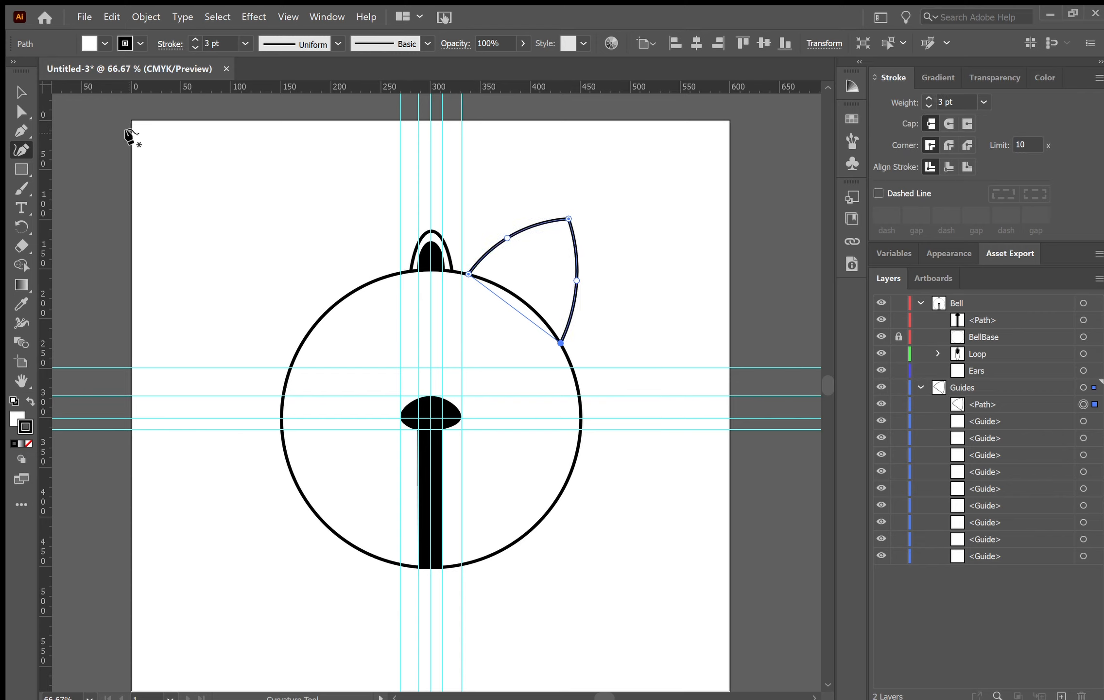
# Enlarge, slightly rotate and reposition the ear so its base points meet the circle, bulging its outer side a little.
pyautogui.press('v')
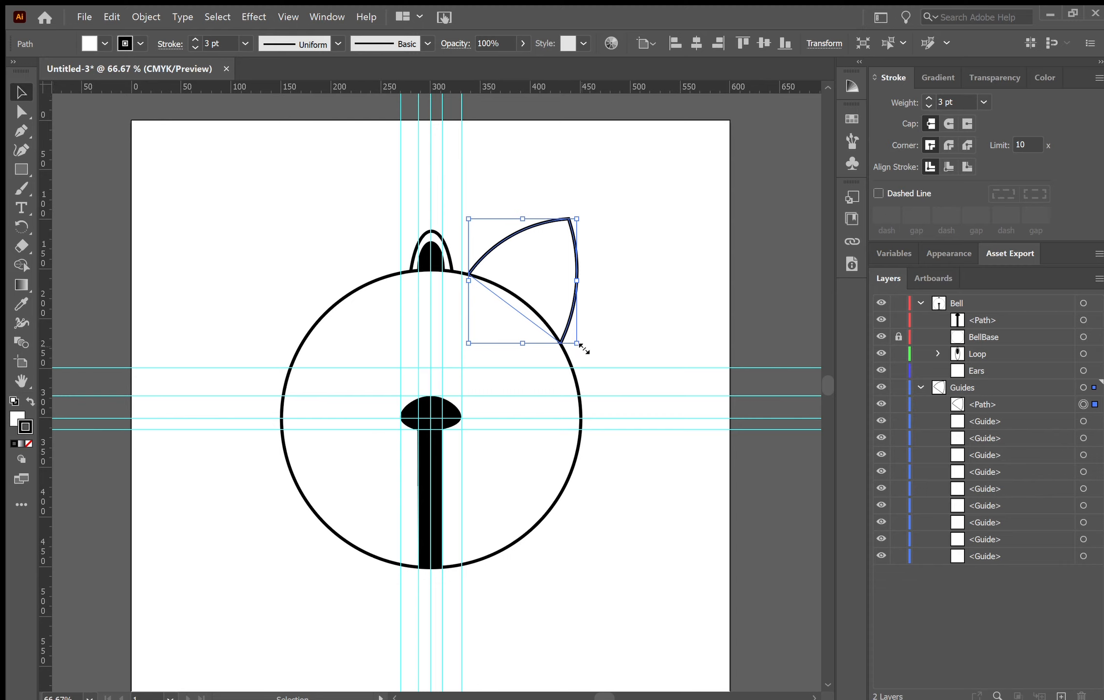
pyautogui.moveTo(583, 348); pyautogui.dragTo(595, 363)
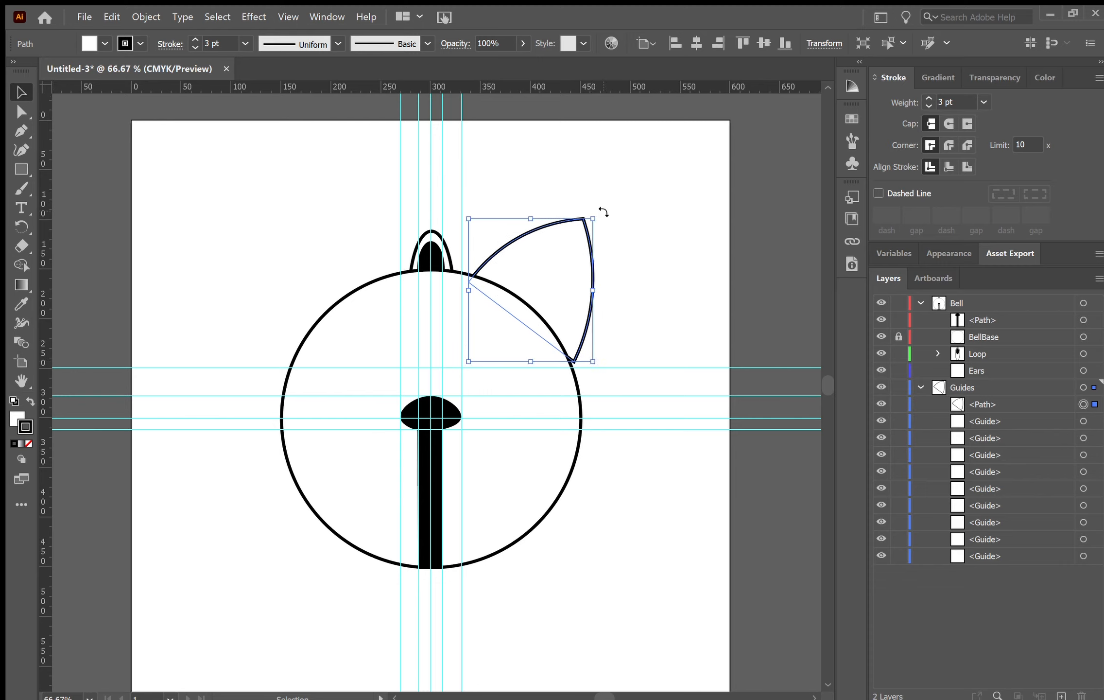
pyautogui.moveTo(603, 214); pyautogui.dragTo(597, 217)
pyautogui.moveTo(562, 275); pyautogui.dragTo(551, 270)
pyautogui.click(609, 366)
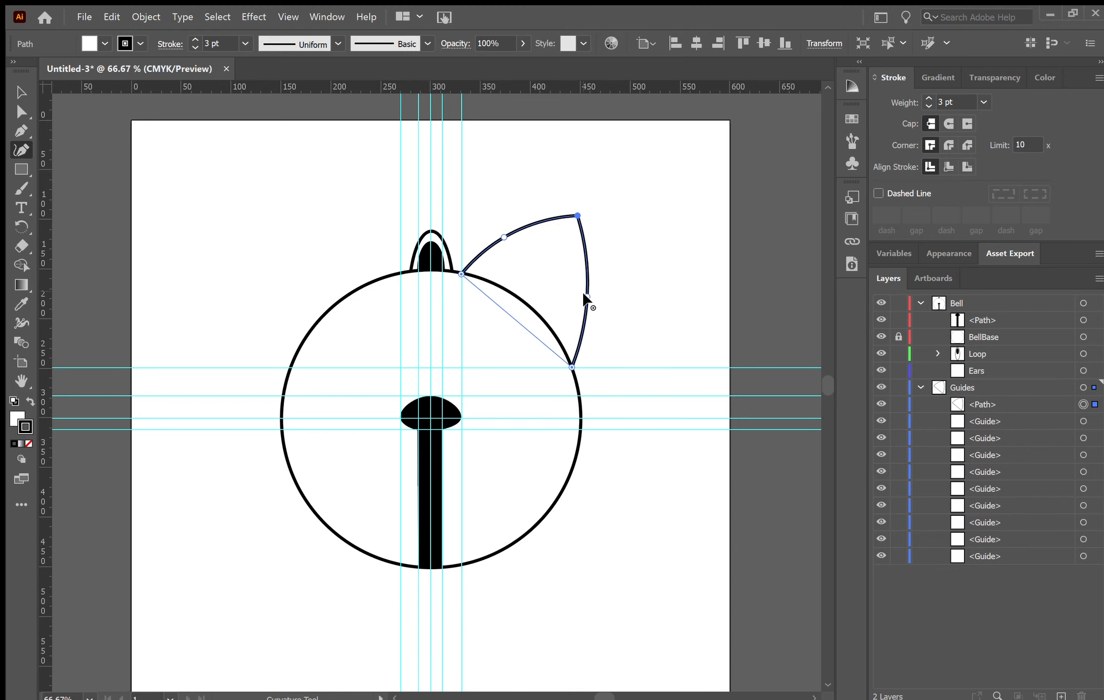
pyautogui.moveTo(581, 293); pyautogui.dragTo(585, 298)
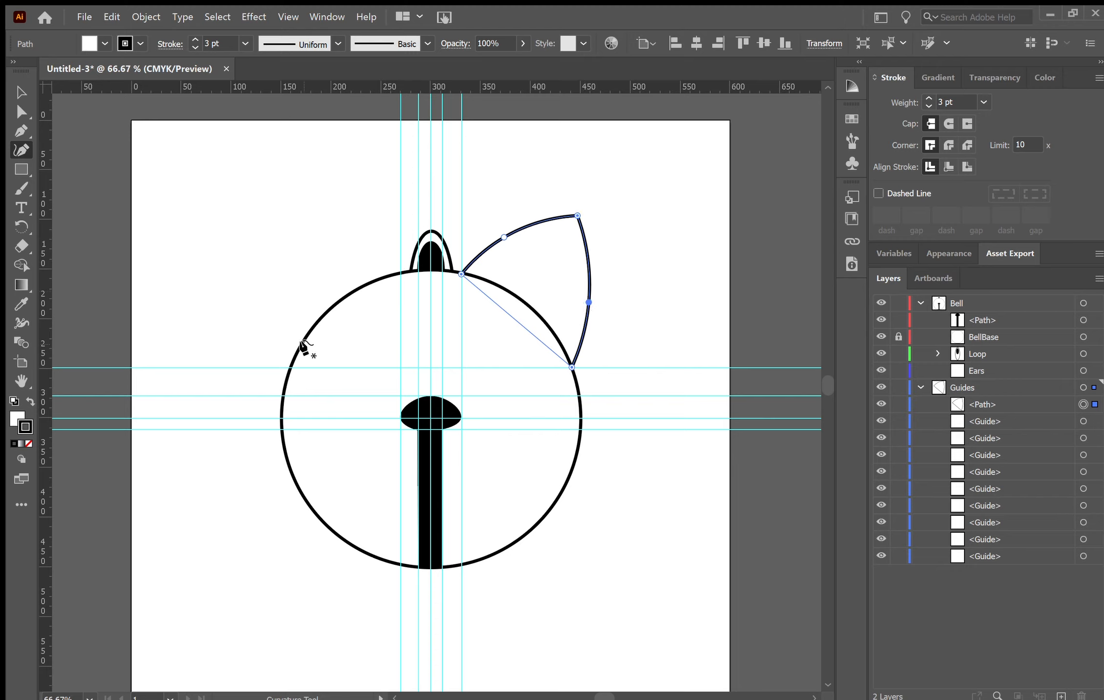
# Duplicate the finished right ear and place the copy beside the circle's upper left.
pyautogui.click(21, 92)
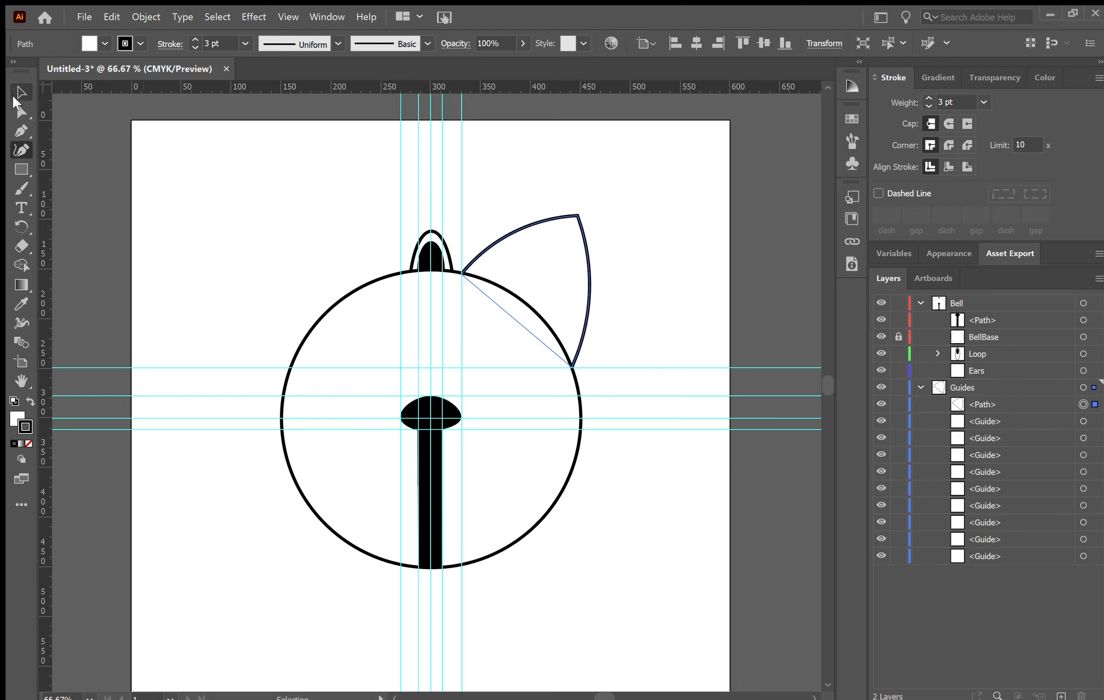
pyautogui.click(699, 221)
pyautogui.click(574, 249)
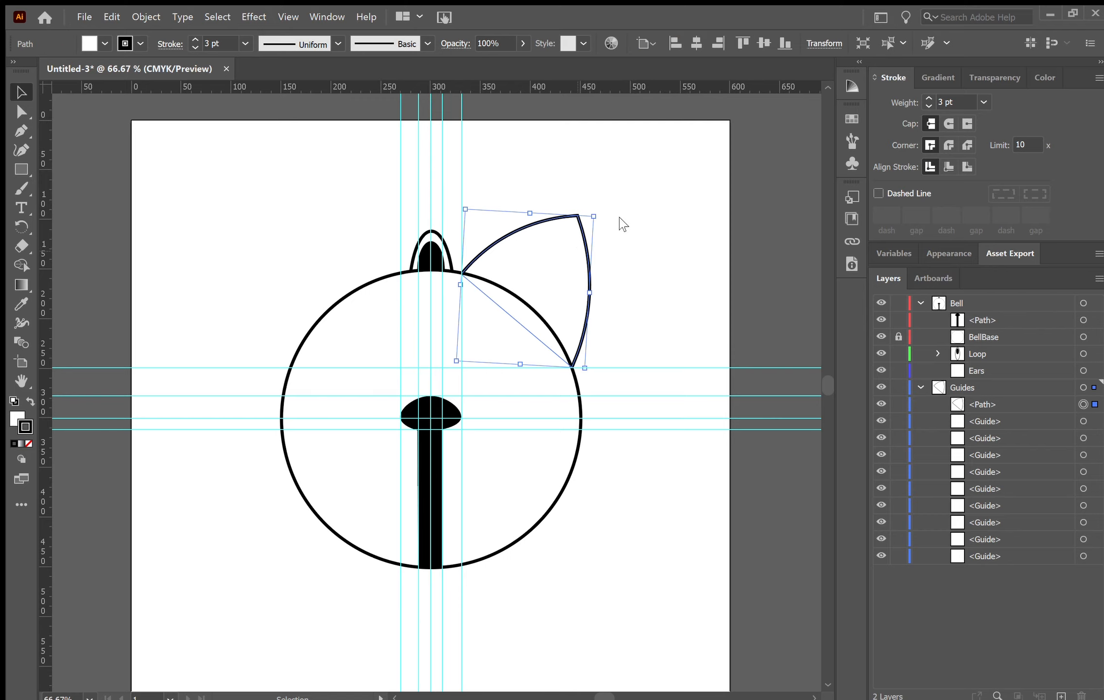
pyautogui.click(620, 219)
pyautogui.click(568, 249)
pyautogui.hotkey('ctrl', 'c')
pyautogui.hotkey('ctrl', 'v')
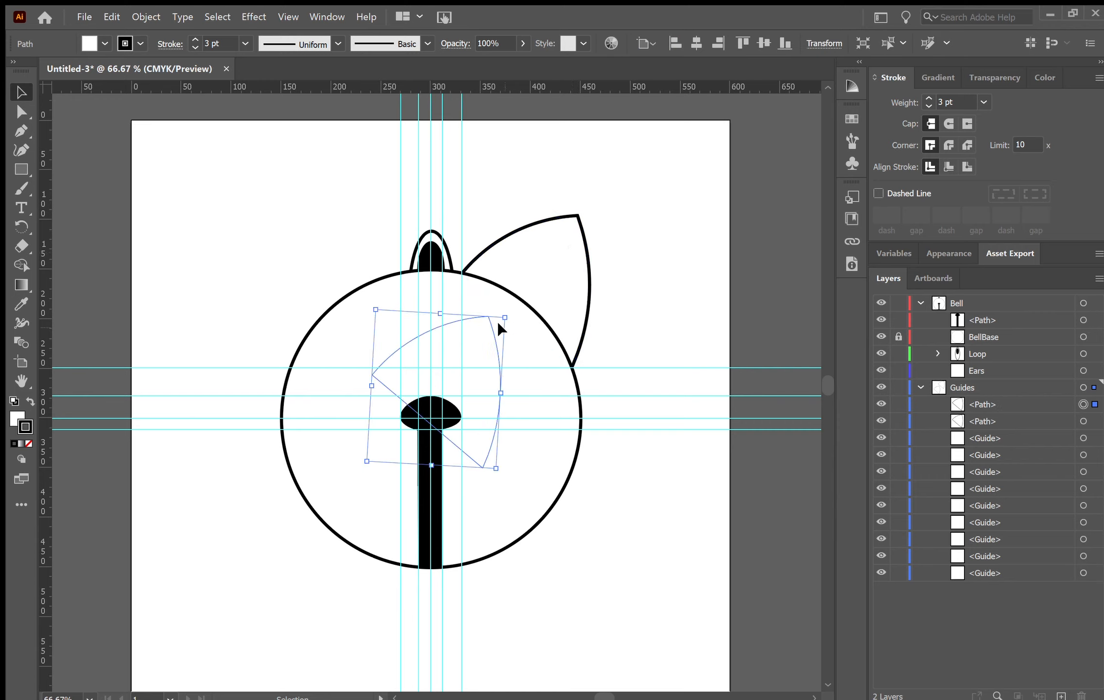
pyautogui.moveTo(479, 336); pyautogui.dragTo(300, 239)
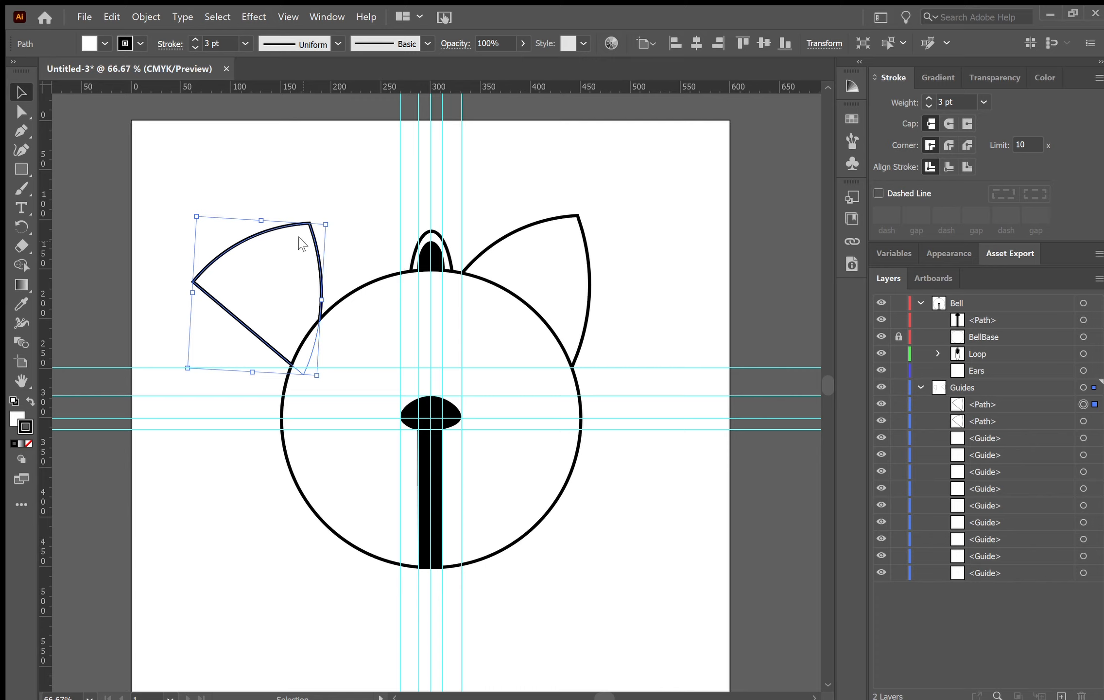
# Mirror the copied ear horizontally and align its base points with the circle's upper-left edge, symmetrical to the right ear.
pyautogui.click(524, 509)
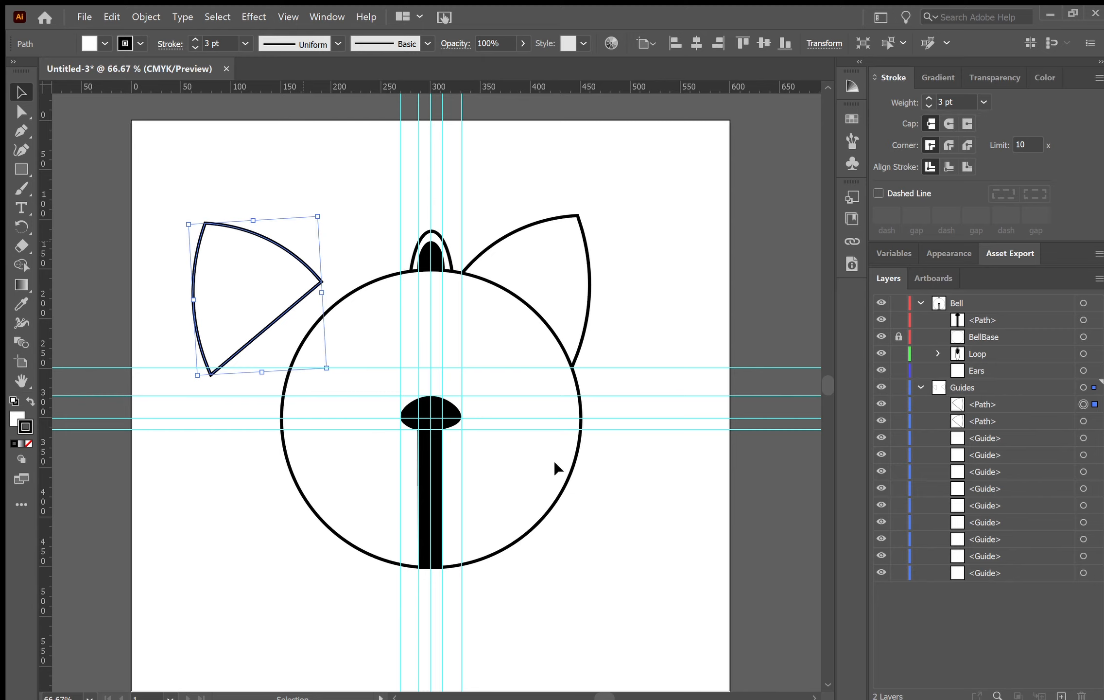
pyautogui.moveTo(265, 300); pyautogui.dragTo(281, 307)
pyautogui.moveTo(315, 308); pyautogui.dragTo(344, 298)
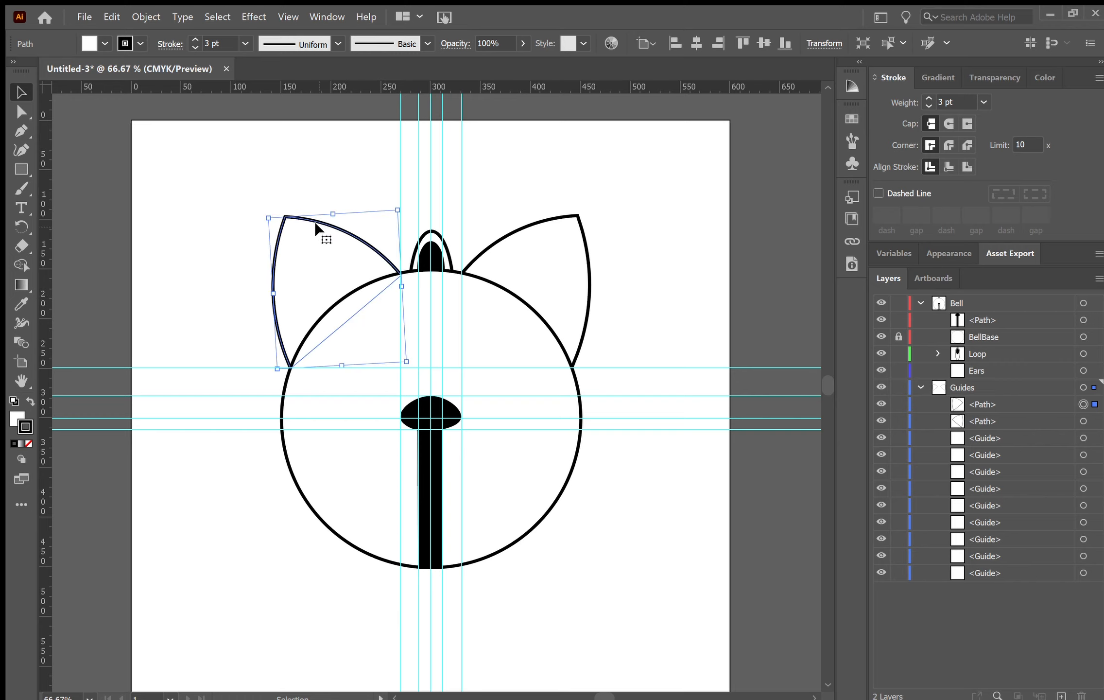
# Fill the right ear with CMYK 6.88, 20.45, 86.84, 0 and the left ear with CMYK 22.4, 21.98, 100, 0.05.
pyautogui.click(664, 290)
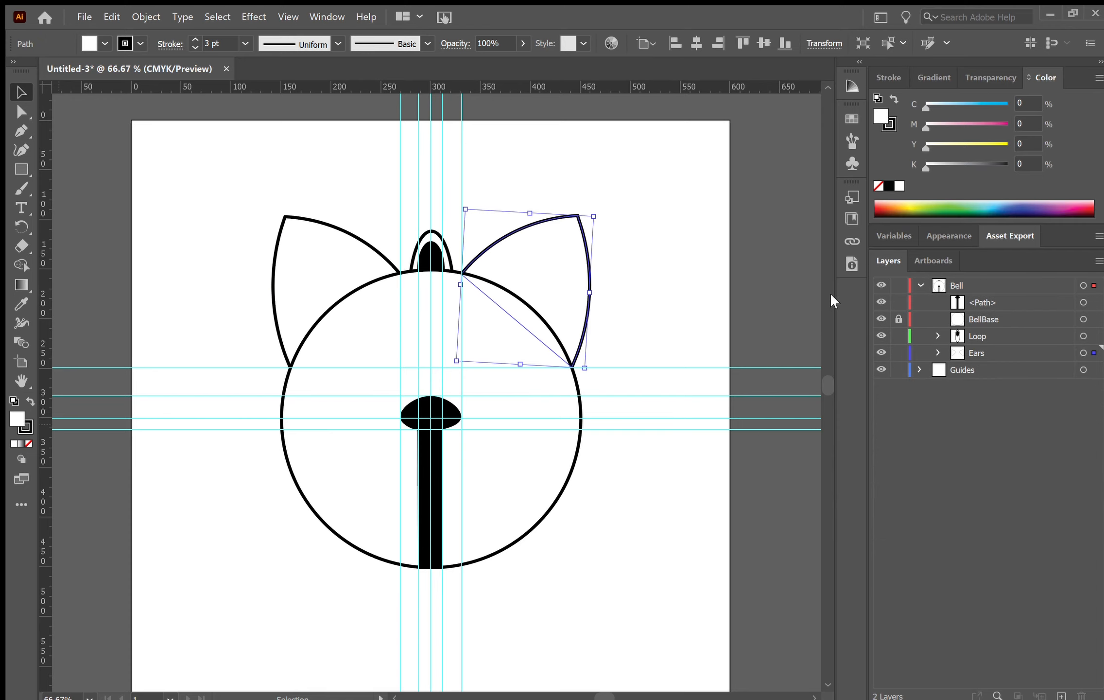
pyautogui.click(830, 293)
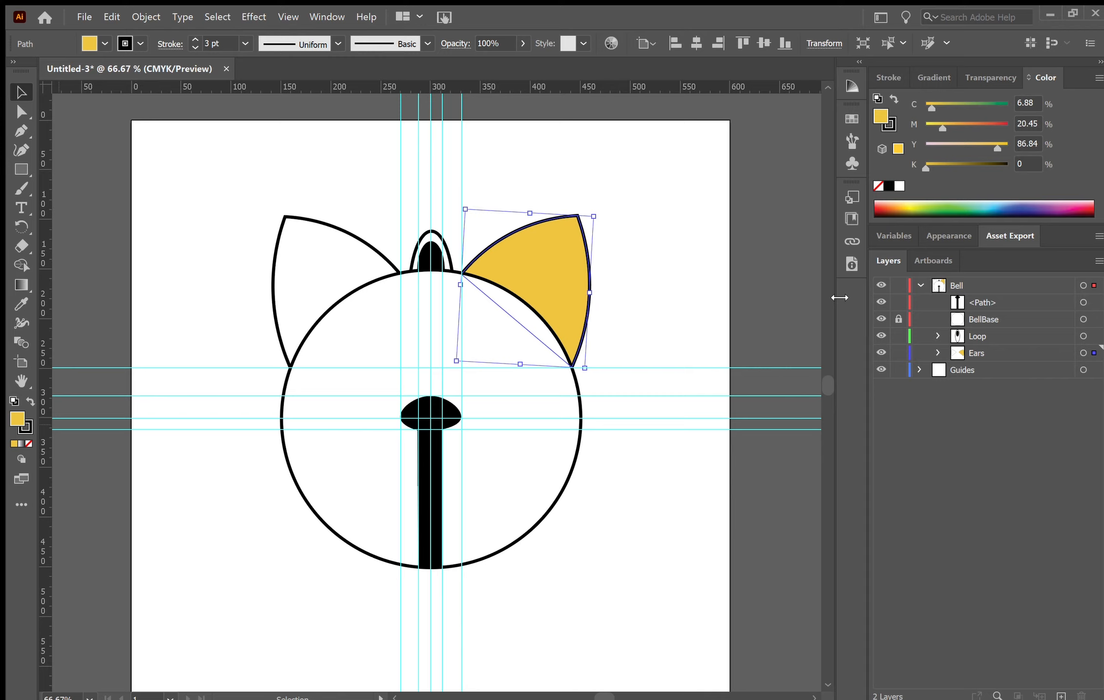
pyautogui.click(353, 276)
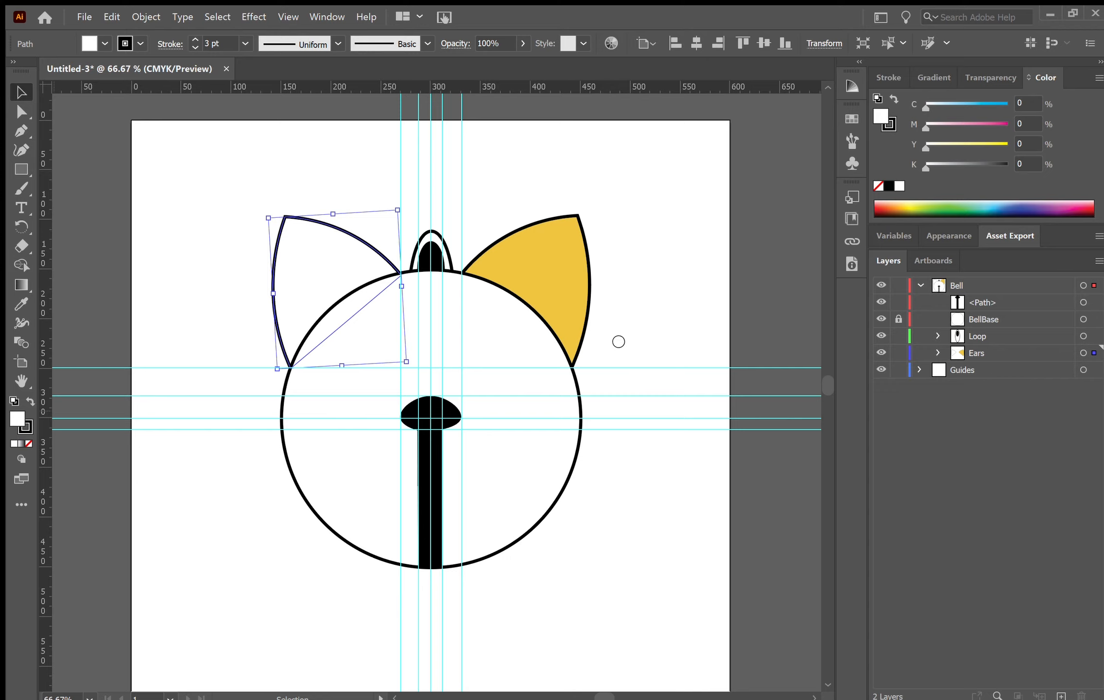
pyautogui.click(837, 290)
pyautogui.click(534, 343)
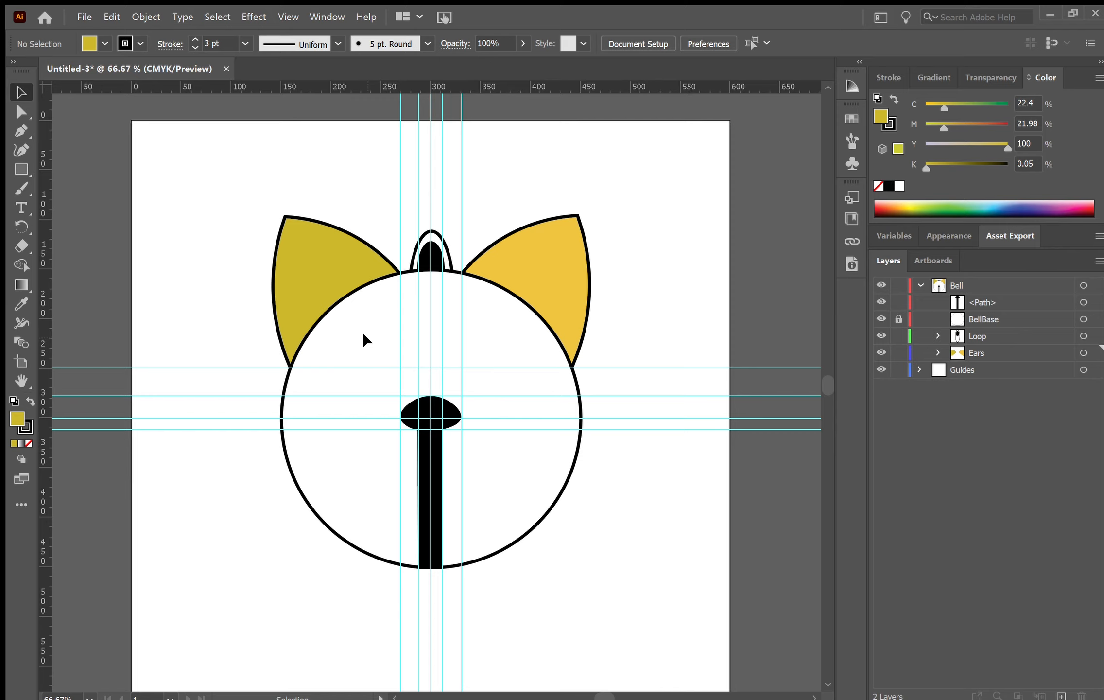
# Unlock the BellBase circle and fill it with light yellow, CMYK 10.02, 7.94, 77.64, 0.
pyautogui.click(899, 319)
pyautogui.click(473, 331)
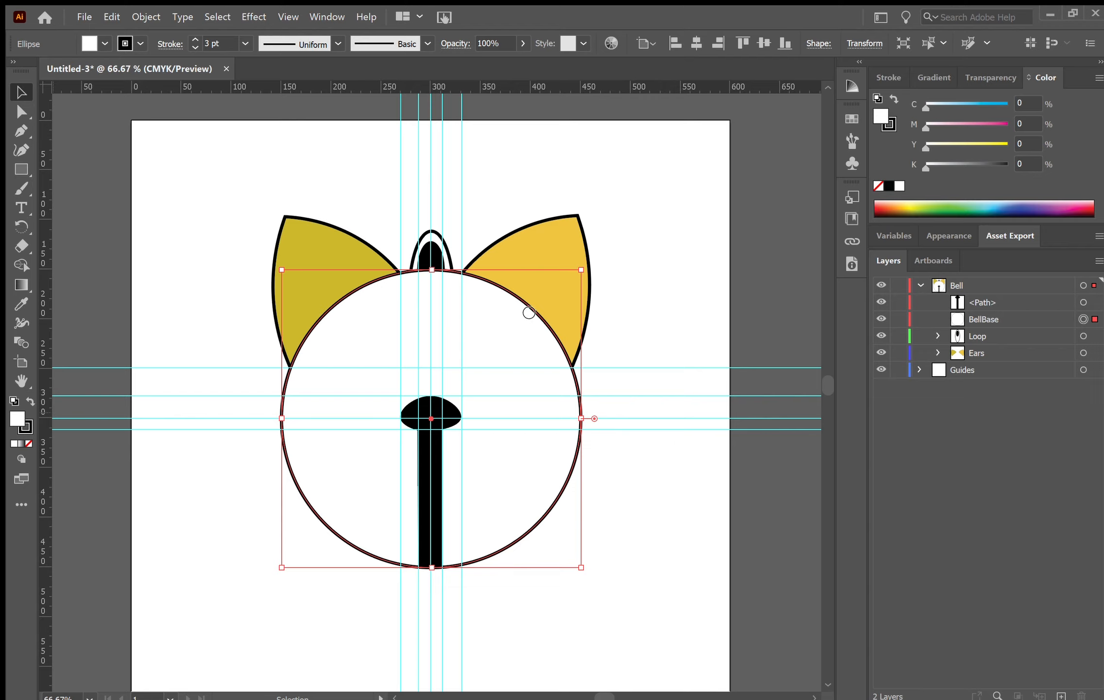
pyautogui.click(814, 291)
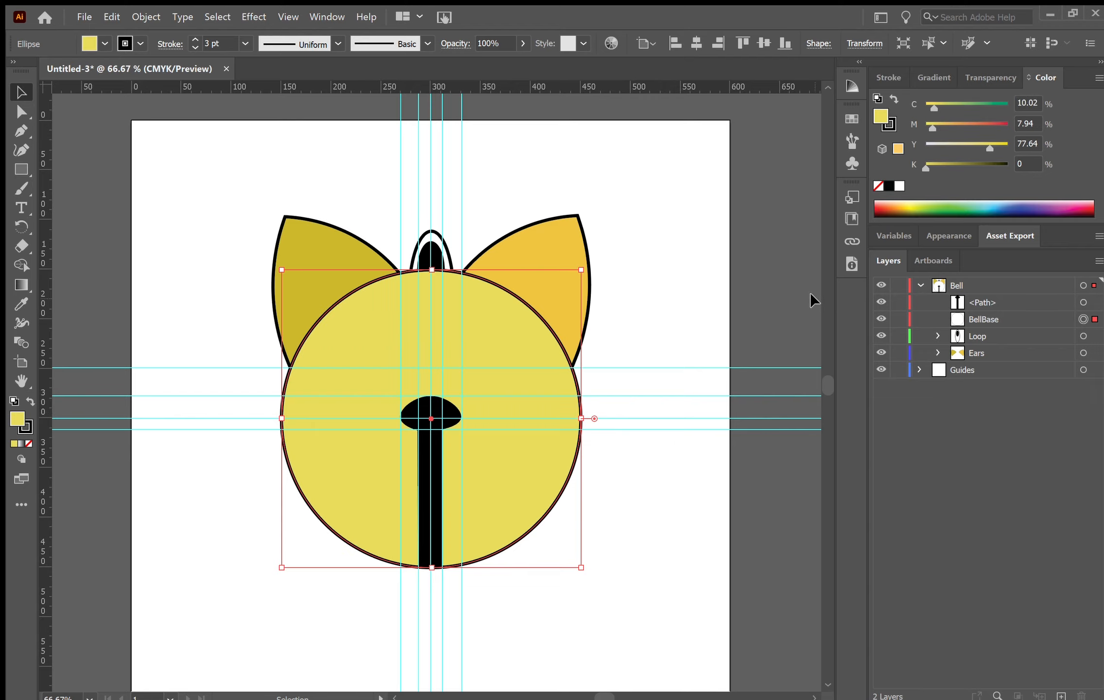
pyautogui.click(697, 304)
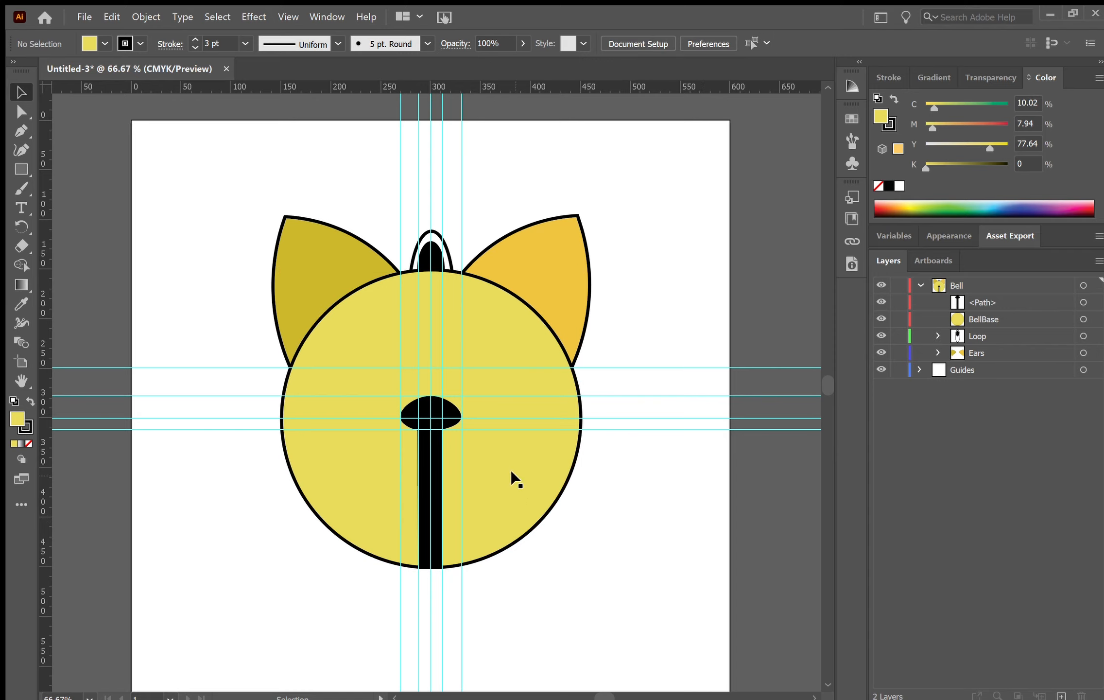
# Try the left ear's colour on the bell circle with the Eyedropper, and settle on the right ear's golden fill.
pyautogui.click(331, 338)
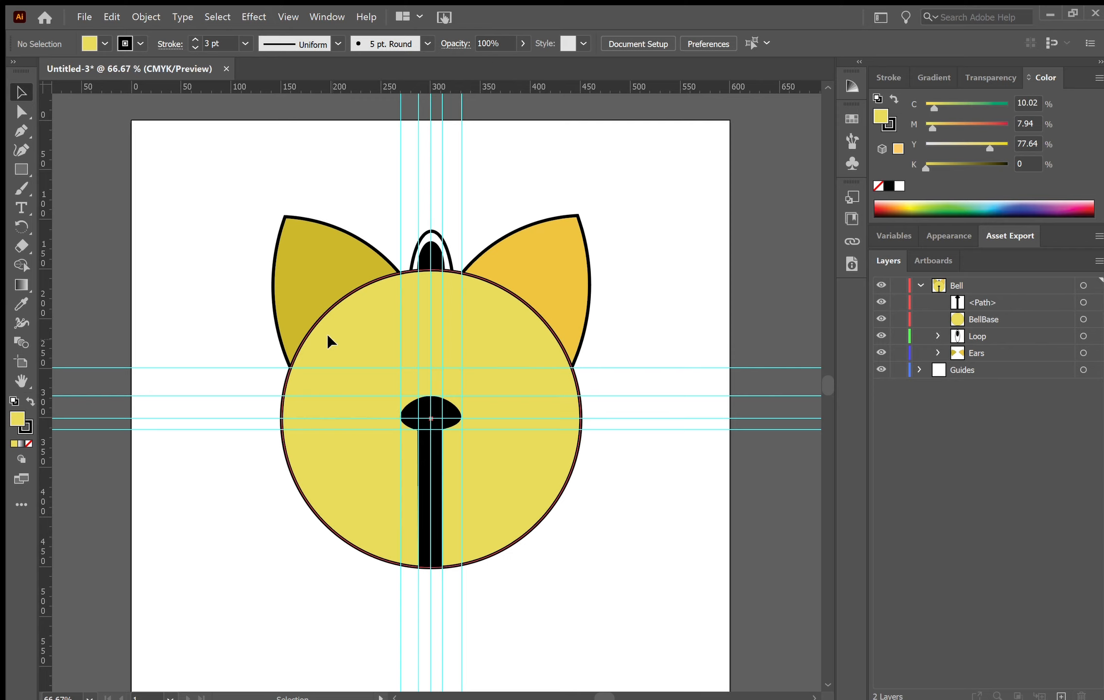
pyautogui.click(21, 304)
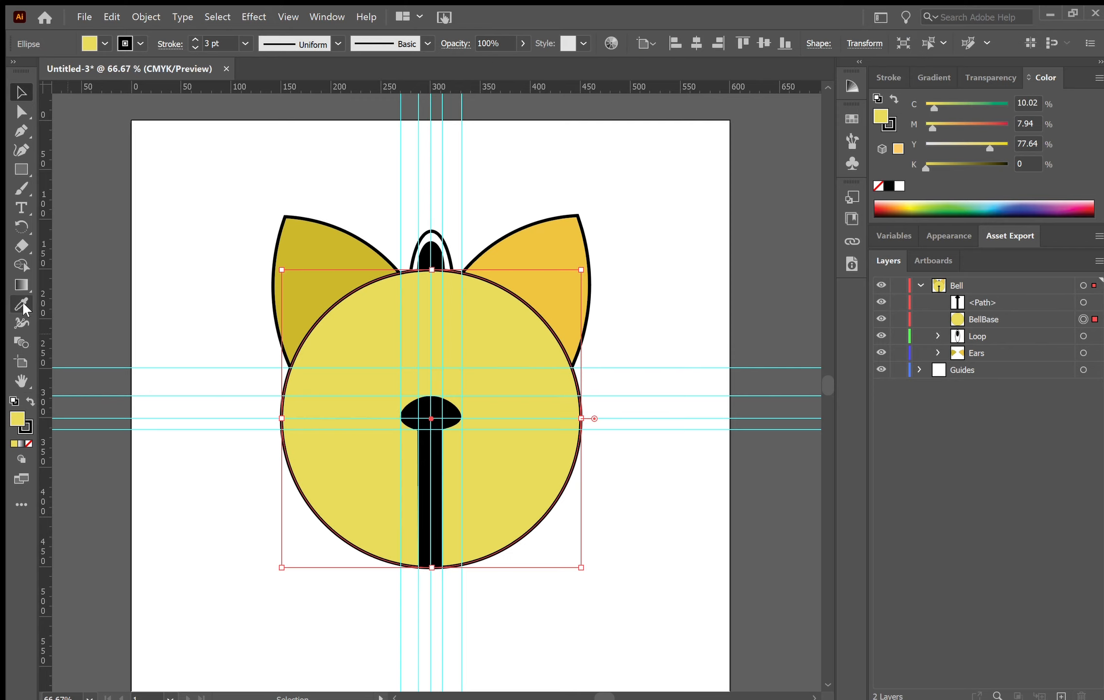
pyautogui.click(341, 277)
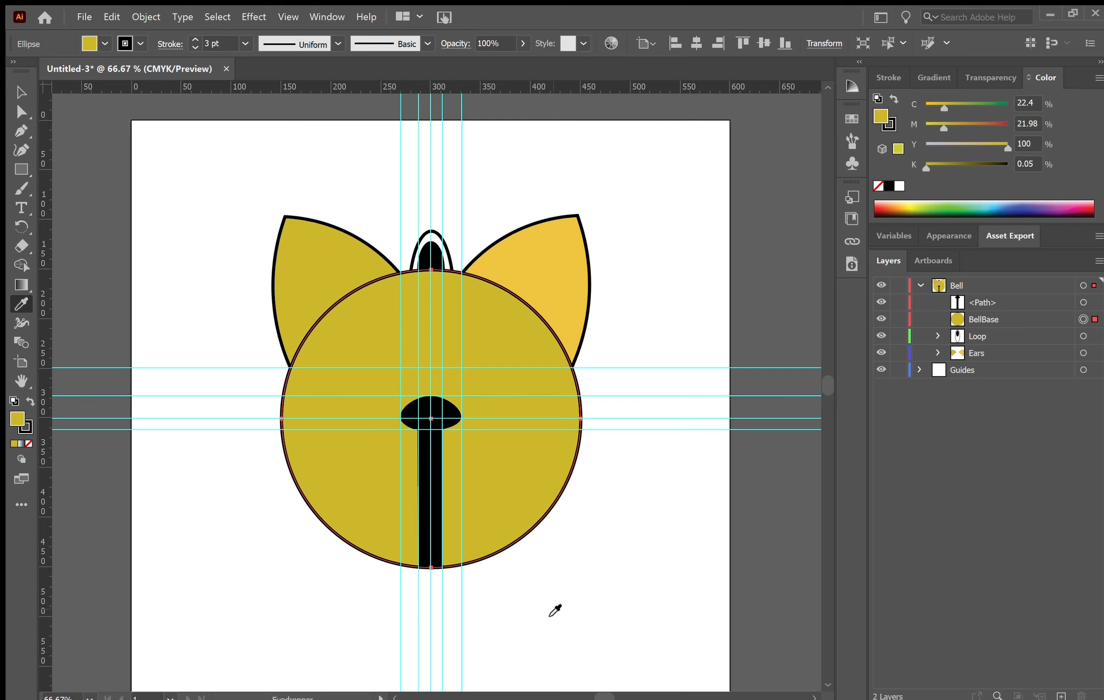
pyautogui.click(565, 307)
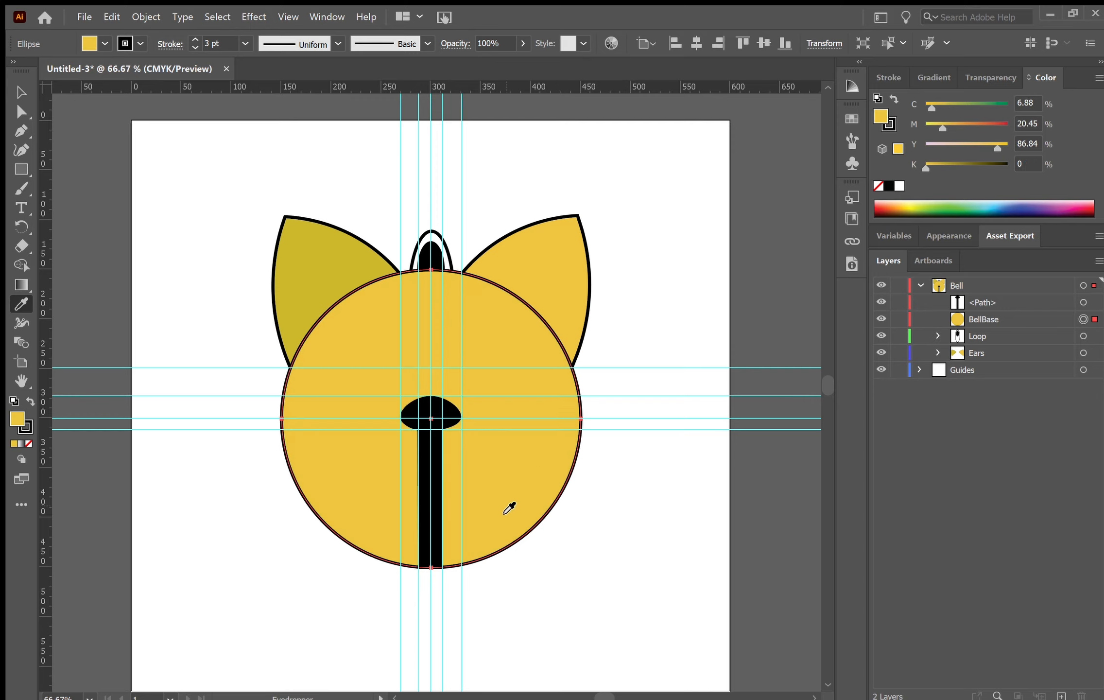
pyautogui.press('ctrl')
pyautogui.press('v')
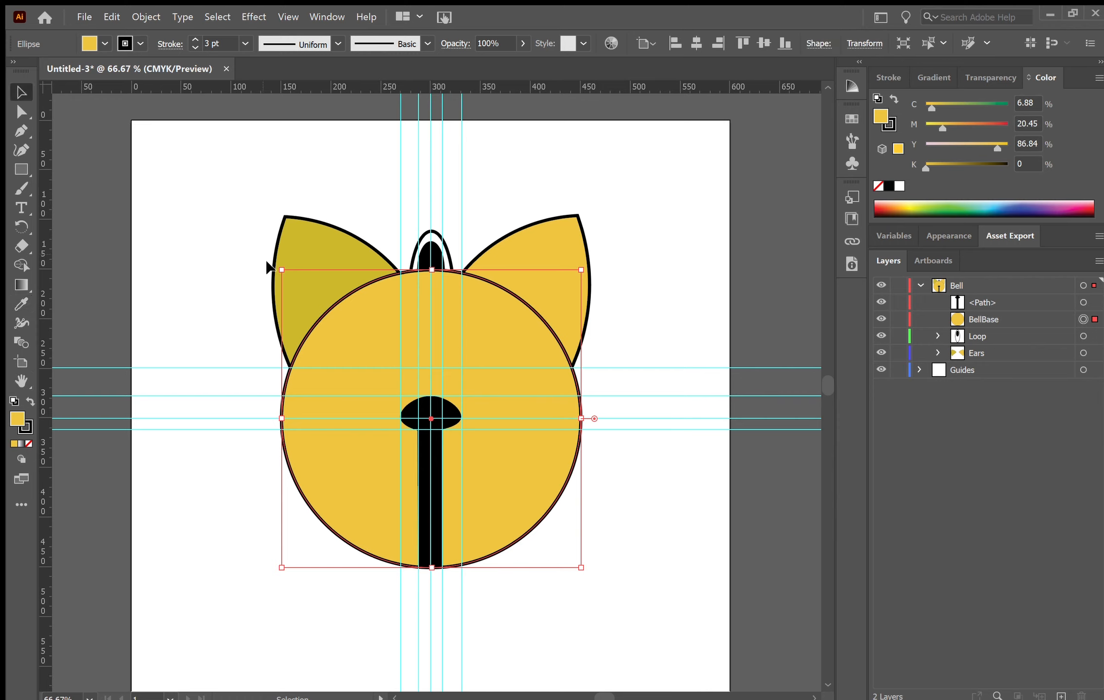
# Match the left ear's fill to the right ear's golden yellow using the Eyedropper.
pyautogui.click(293, 232)
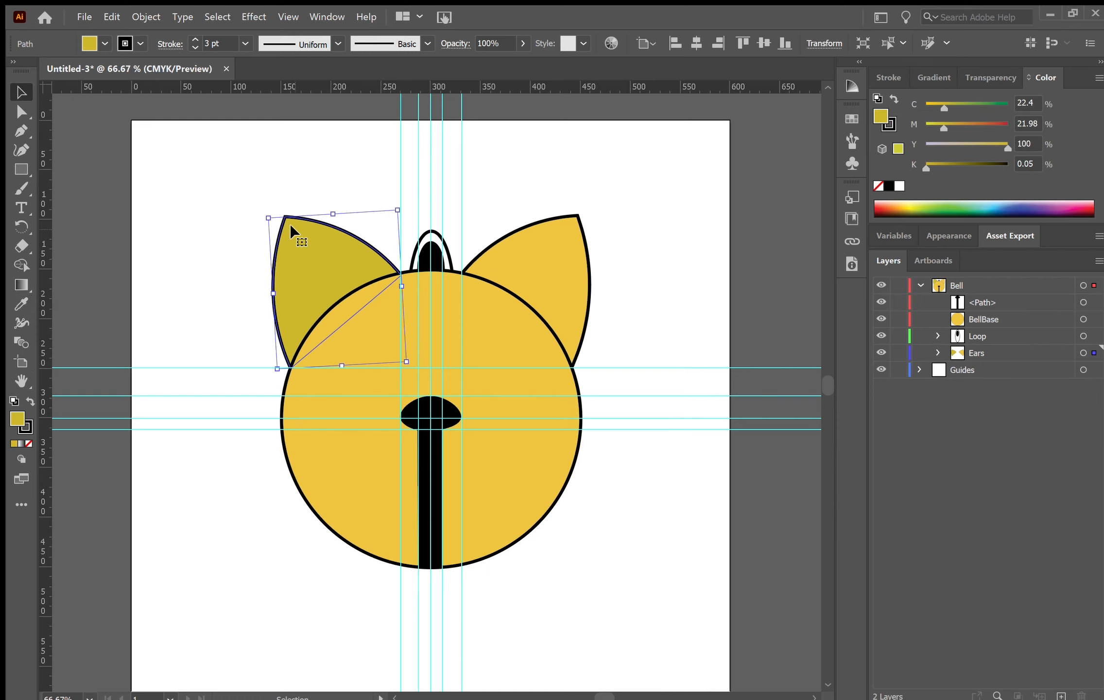
pyautogui.press('i')
pyautogui.click(581, 269)
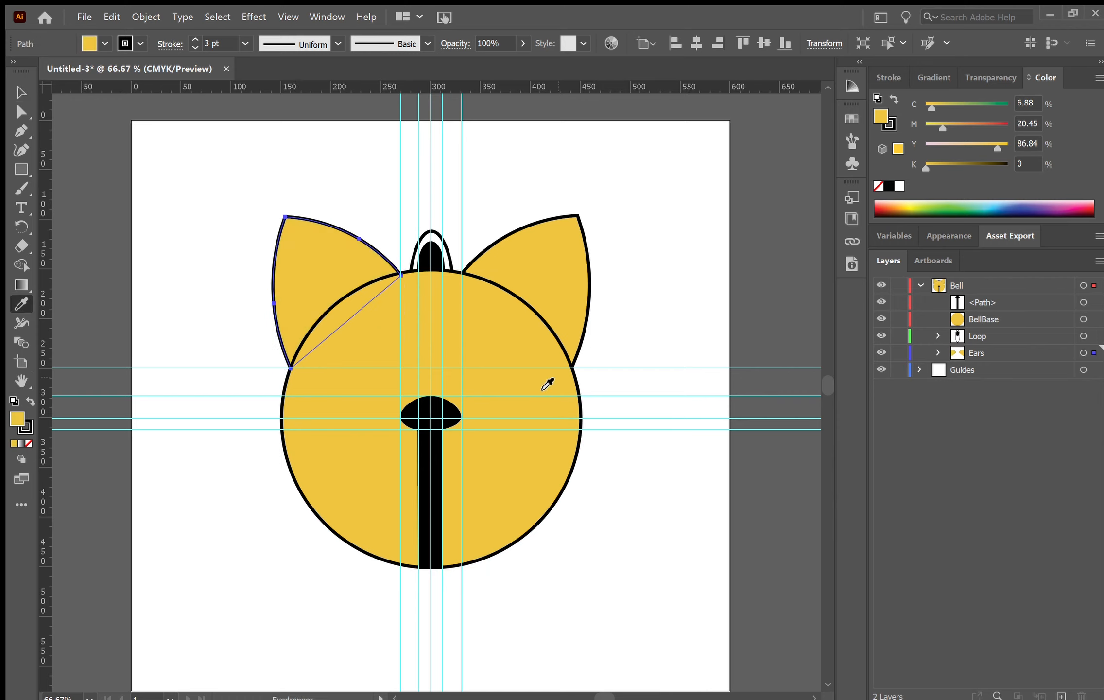
# Apply the right ear's golden fill to the outer ellipse of the hanging loop with the Eyedropper and deselect it.
pyautogui.click(21, 92)
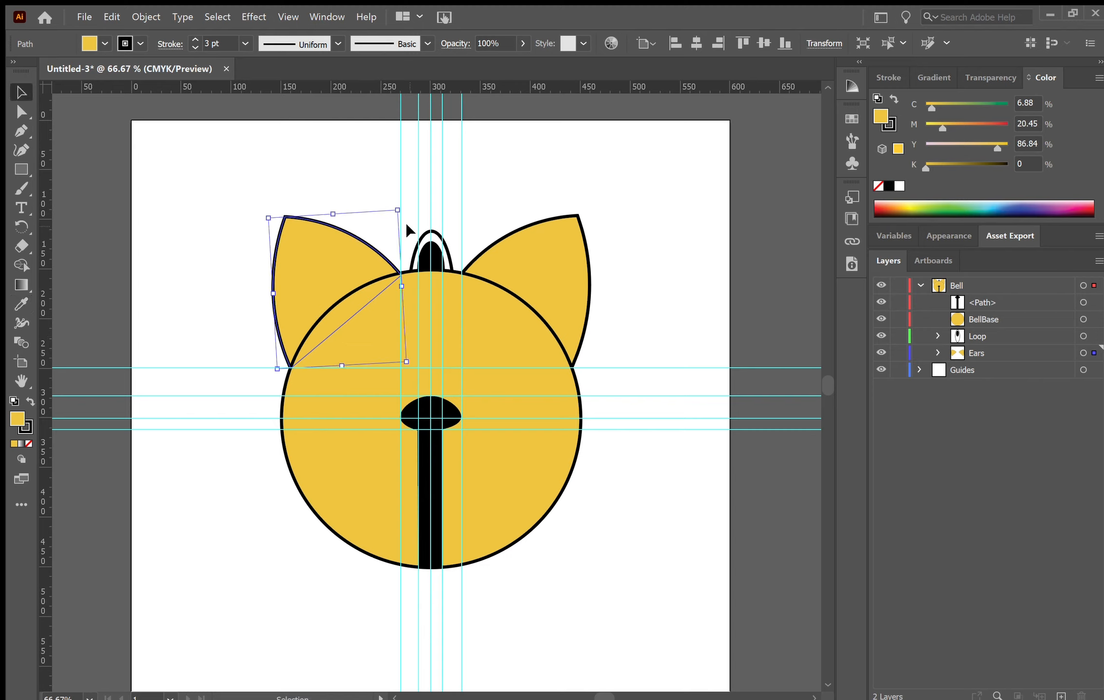
pyautogui.click(429, 238)
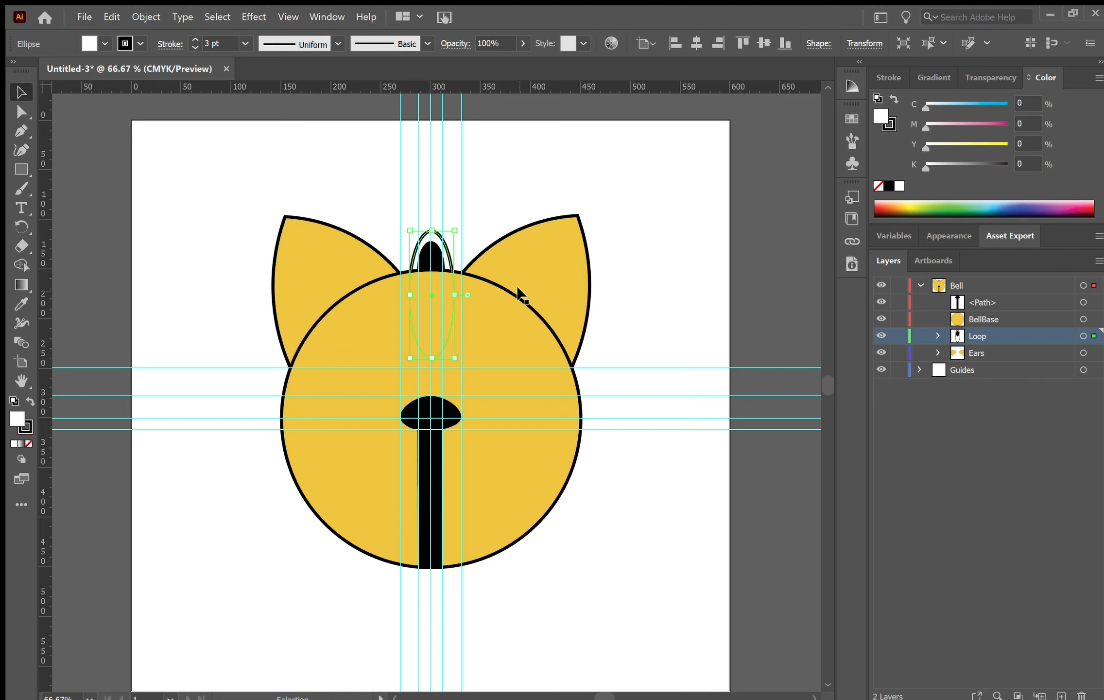
pyautogui.press('i')
pyautogui.click(556, 299)
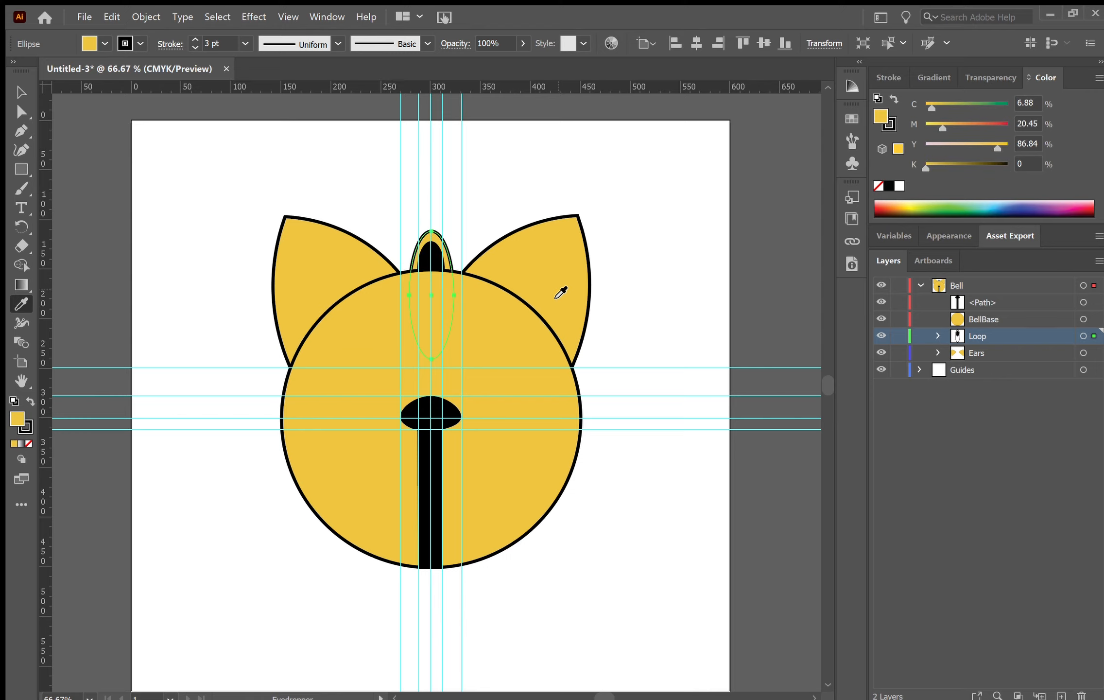
pyautogui.click(18, 93)
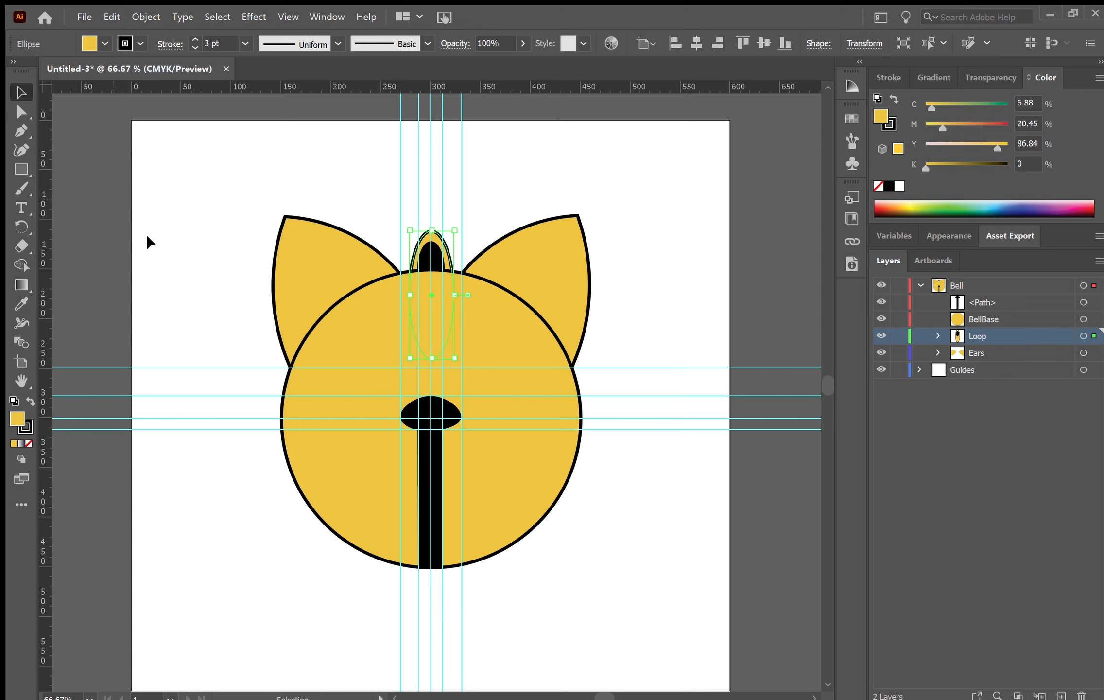
pyautogui.click(197, 279)
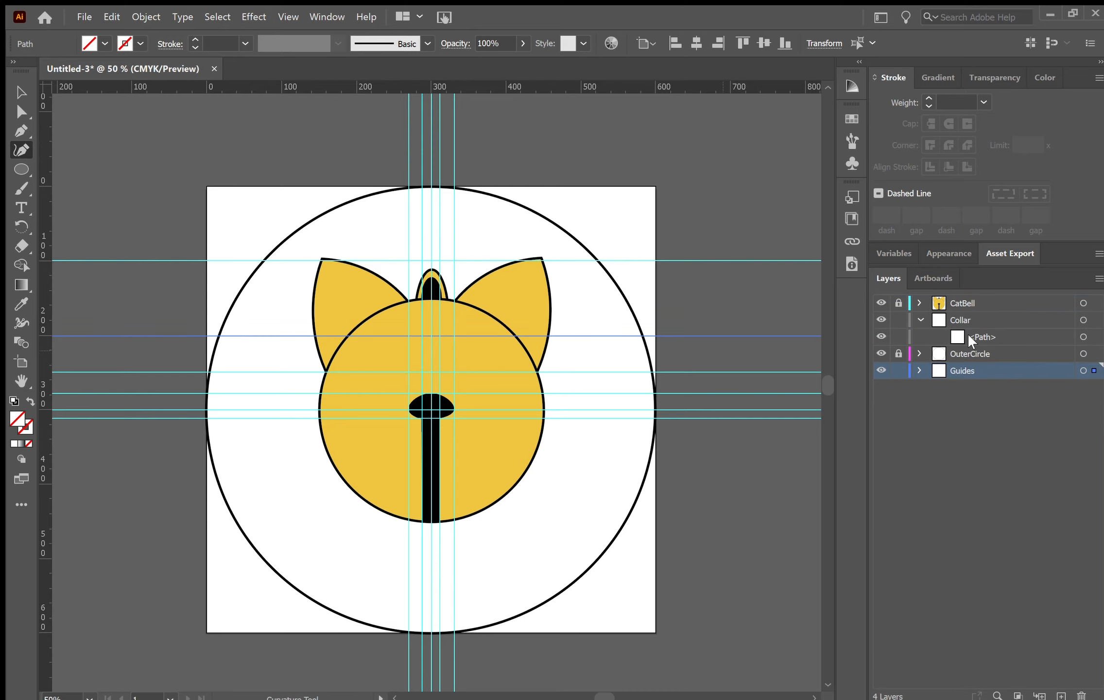
# Delete the stray path from the Collar layer, lock the Guides layer, and make Collar the active layer.
pyautogui.click(968, 335)
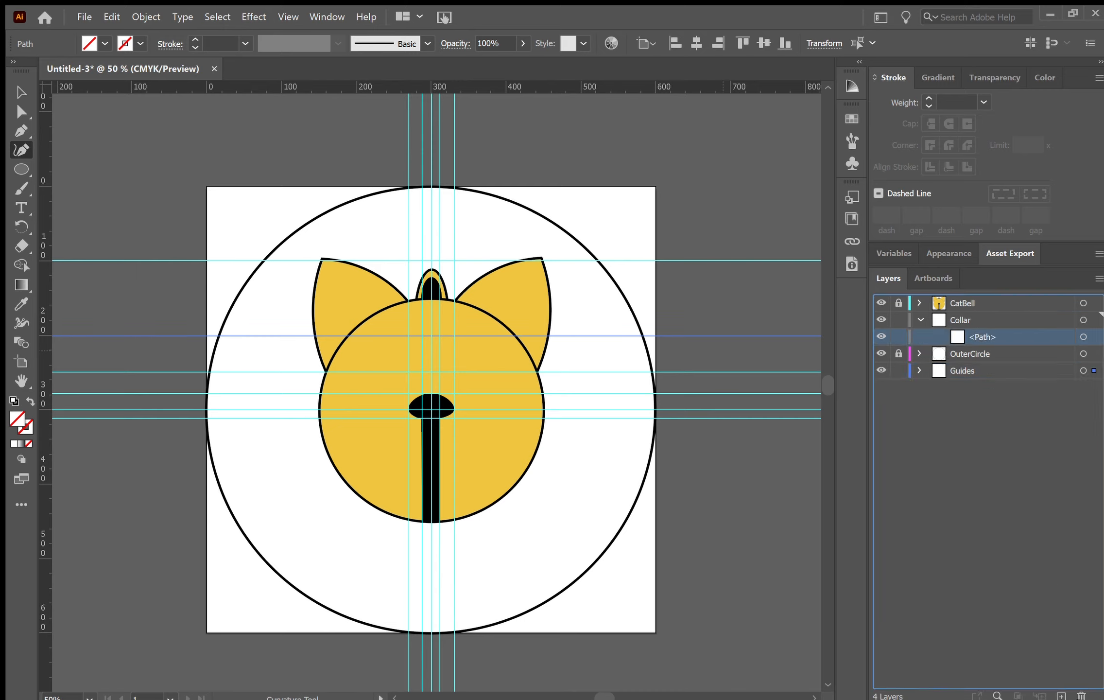
pyautogui.click(1081, 694)
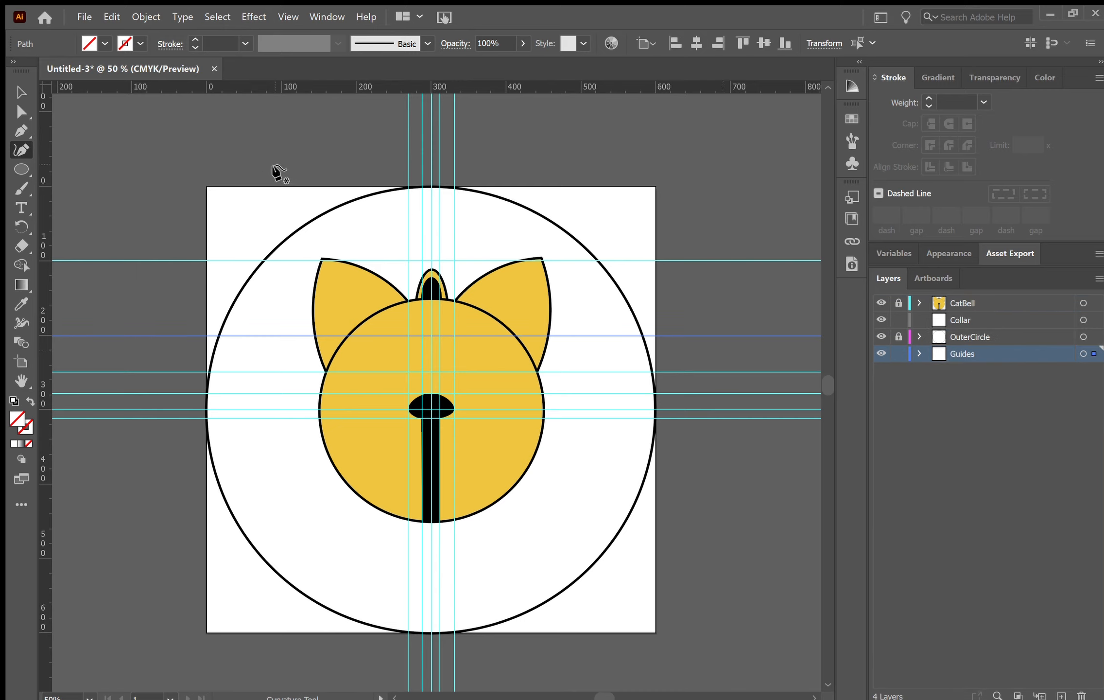
pyautogui.click(899, 353)
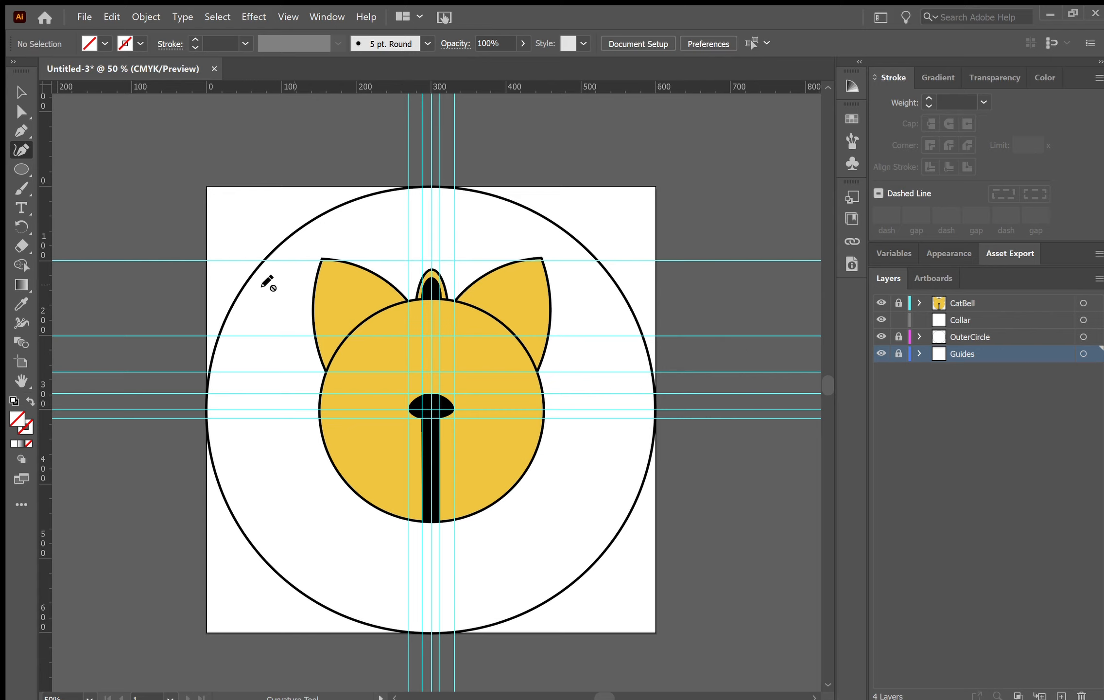
pyautogui.click(967, 320)
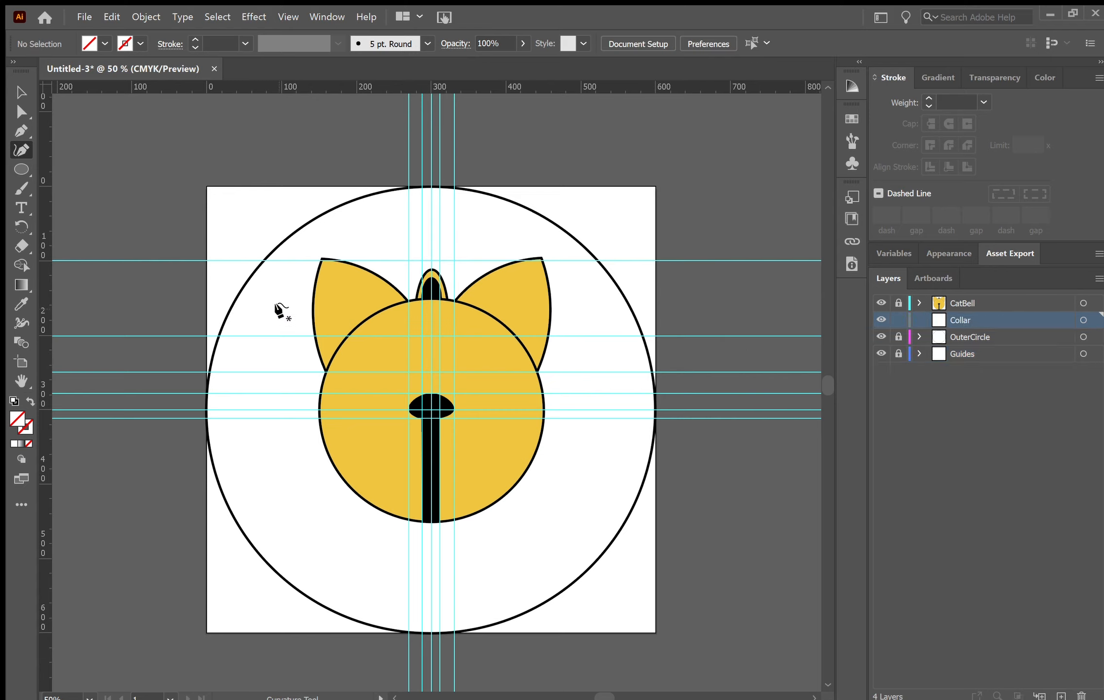
# Draw a closed collar band between the two upper horizontal guides with the Curvature tool, curving its ends along the outer circle.
pyautogui.click(259, 258)
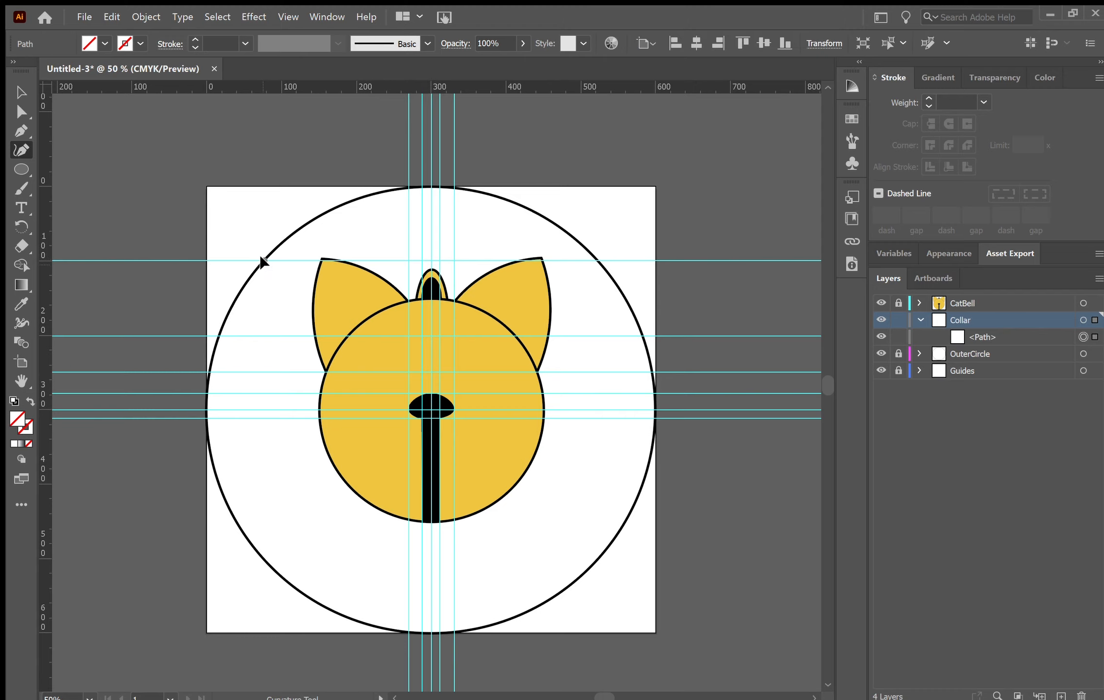
pyautogui.click(215, 333)
pyautogui.moveTo(242, 295); pyautogui.dragTo(239, 292)
pyautogui.click(218, 335)
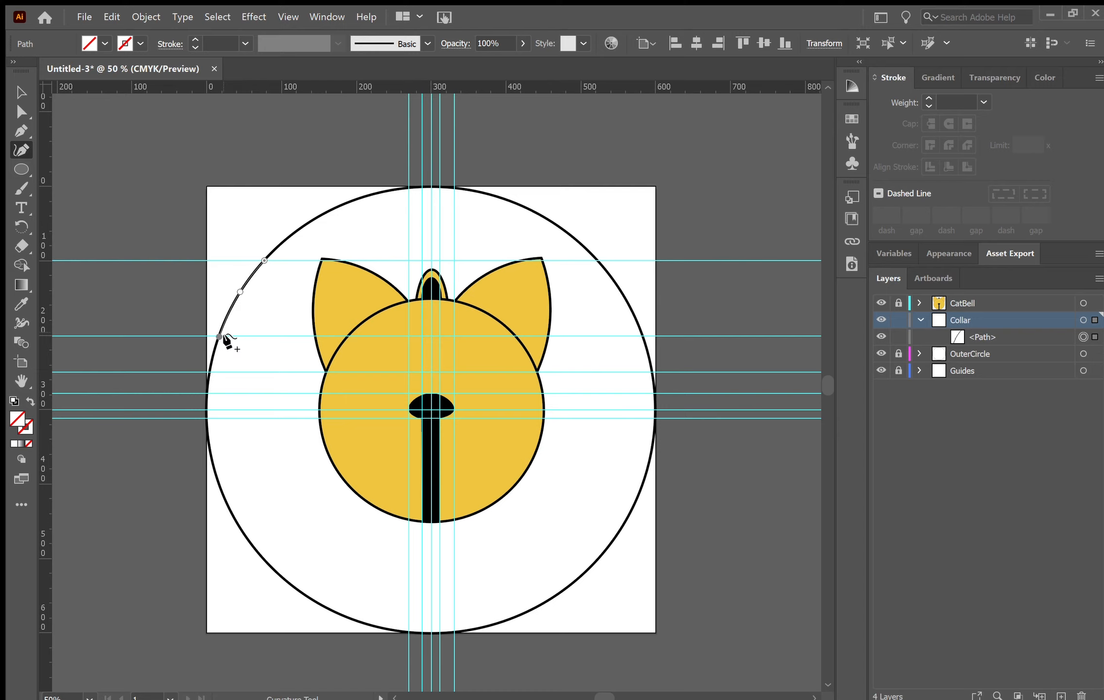
pyautogui.click(641, 335)
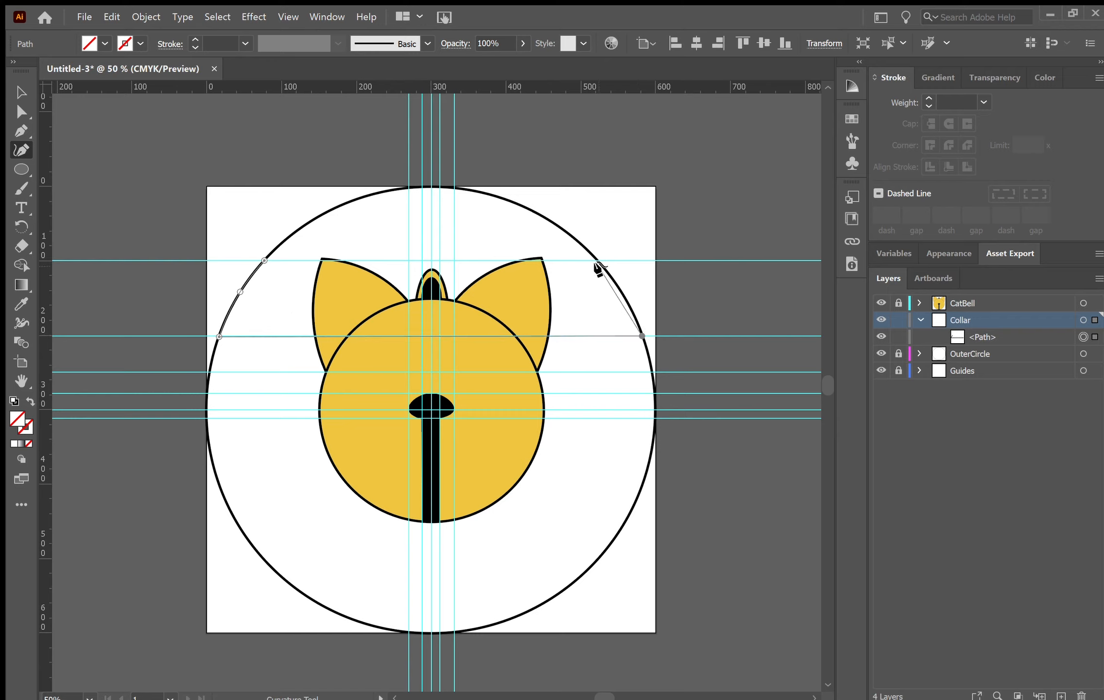
pyautogui.click(595, 260)
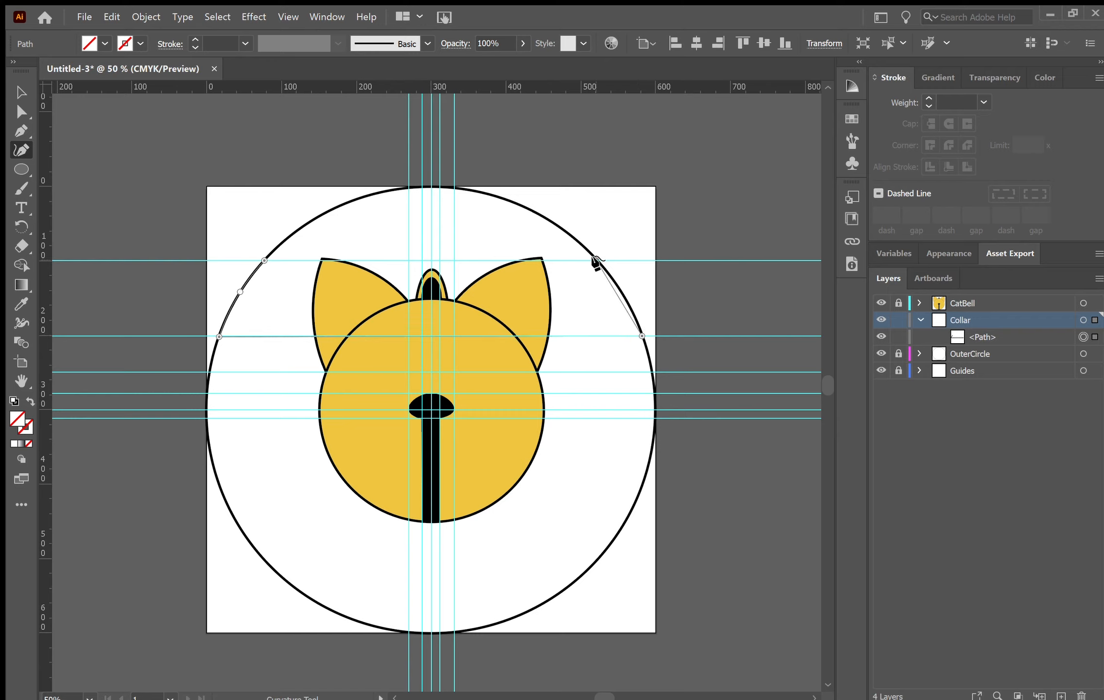
pyautogui.click(617, 288)
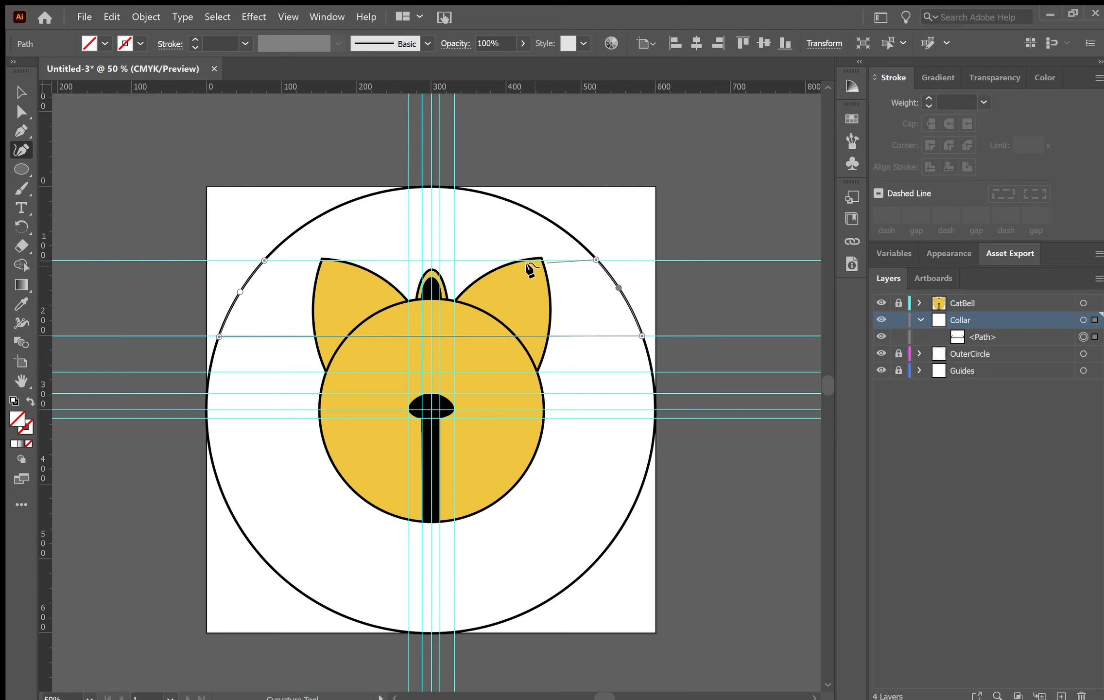
pyautogui.click(263, 261)
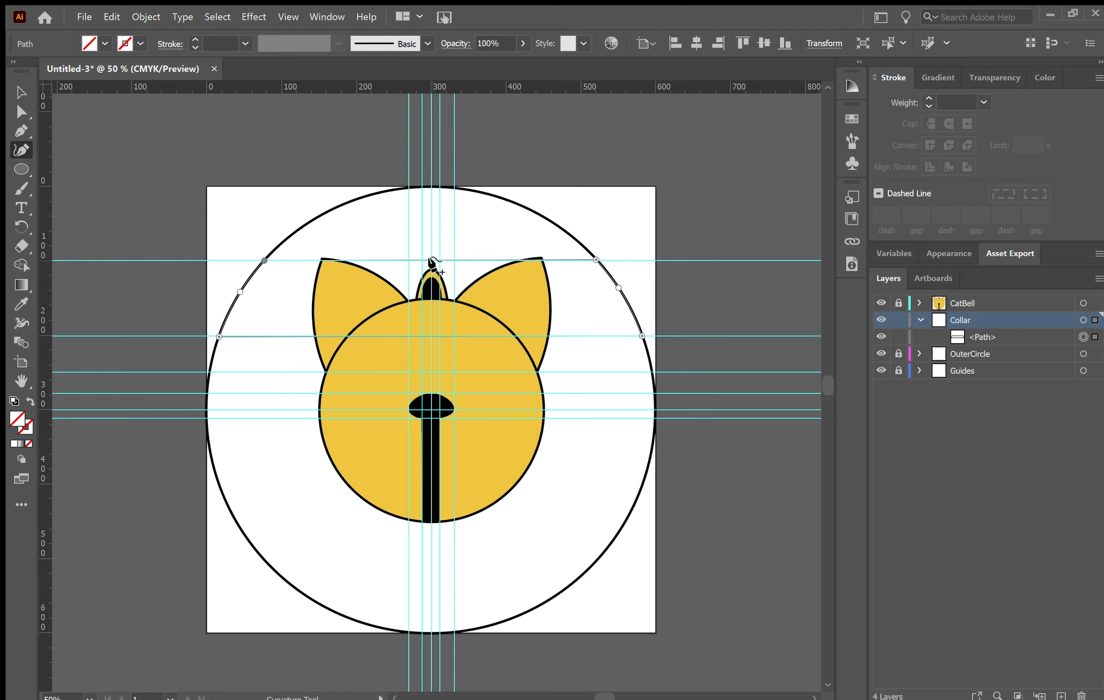
# Bow the collar band's upper and lower edges downward at the centre, give it a blue fill with a 3 pt black stroke, and deselect it.
pyautogui.moveTo(427, 257); pyautogui.dragTo(428, 266)
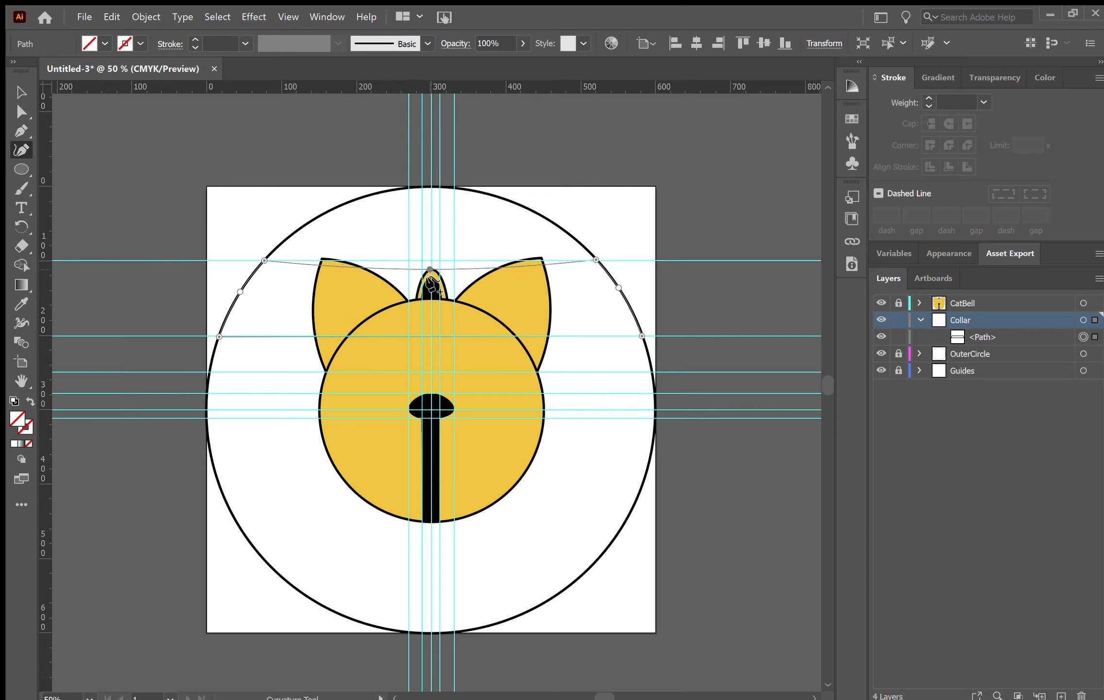
pyautogui.moveTo(428, 336); pyautogui.dragTo(430, 355)
pyautogui.moveTo(431, 269); pyautogui.dragTo(431, 276)
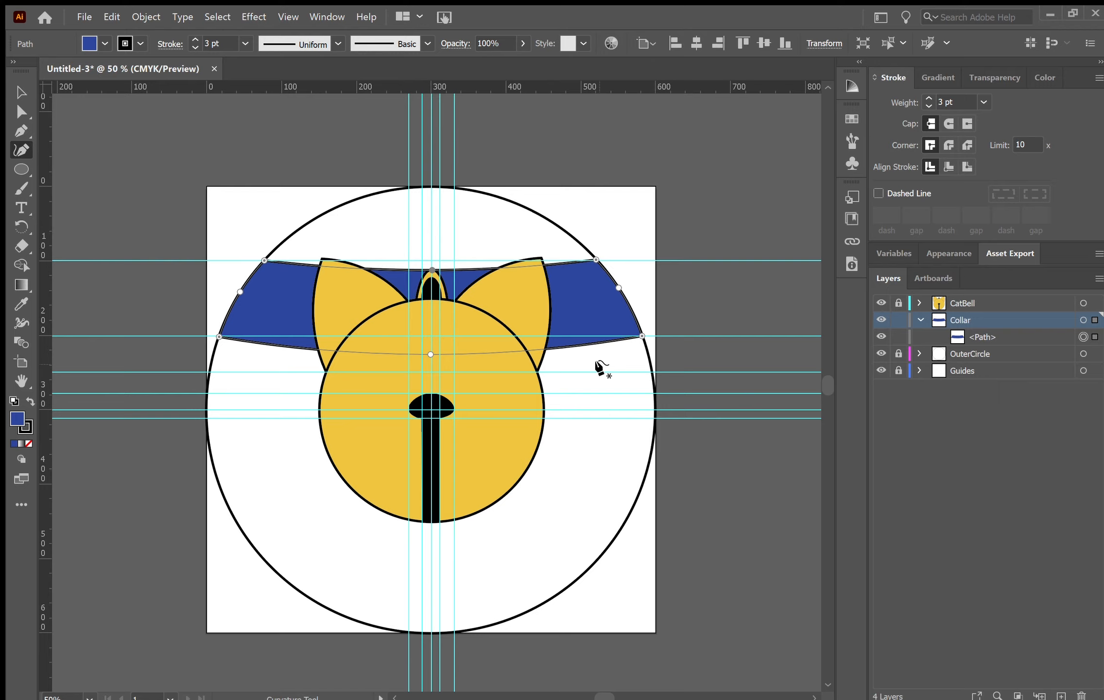
pyautogui.click(19, 92)
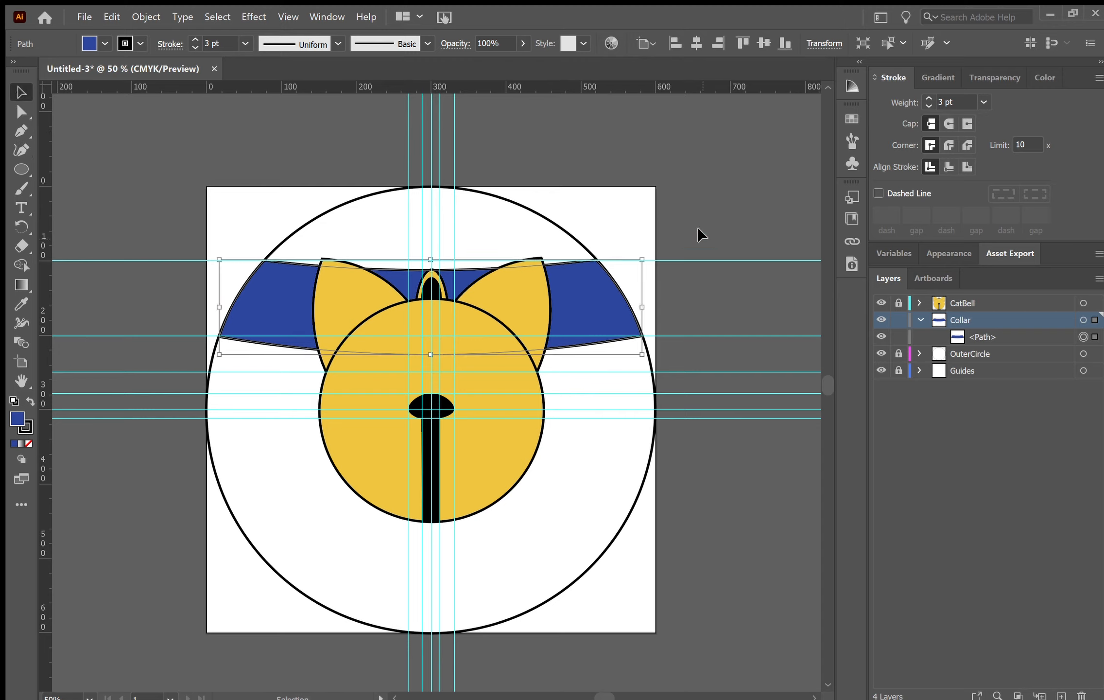
pyautogui.click(699, 406)
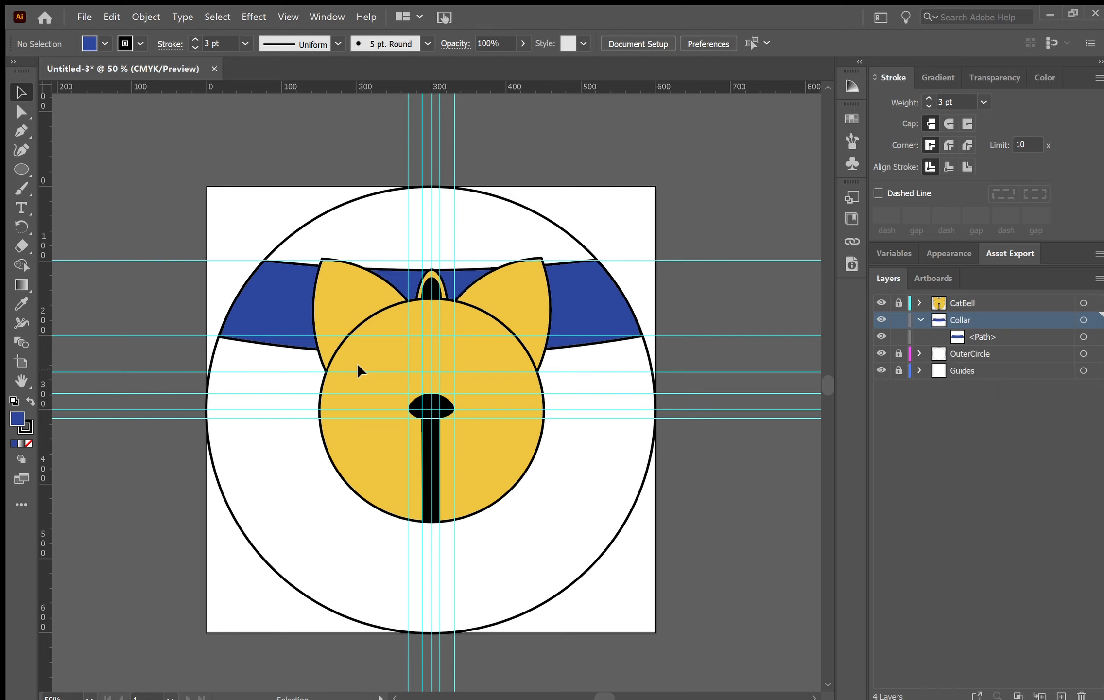
# Rename the collar band's path to Base and lock it.
pyautogui.click(969, 336)
pyautogui.doubleClick(970, 332)
pyautogui.write('Base')
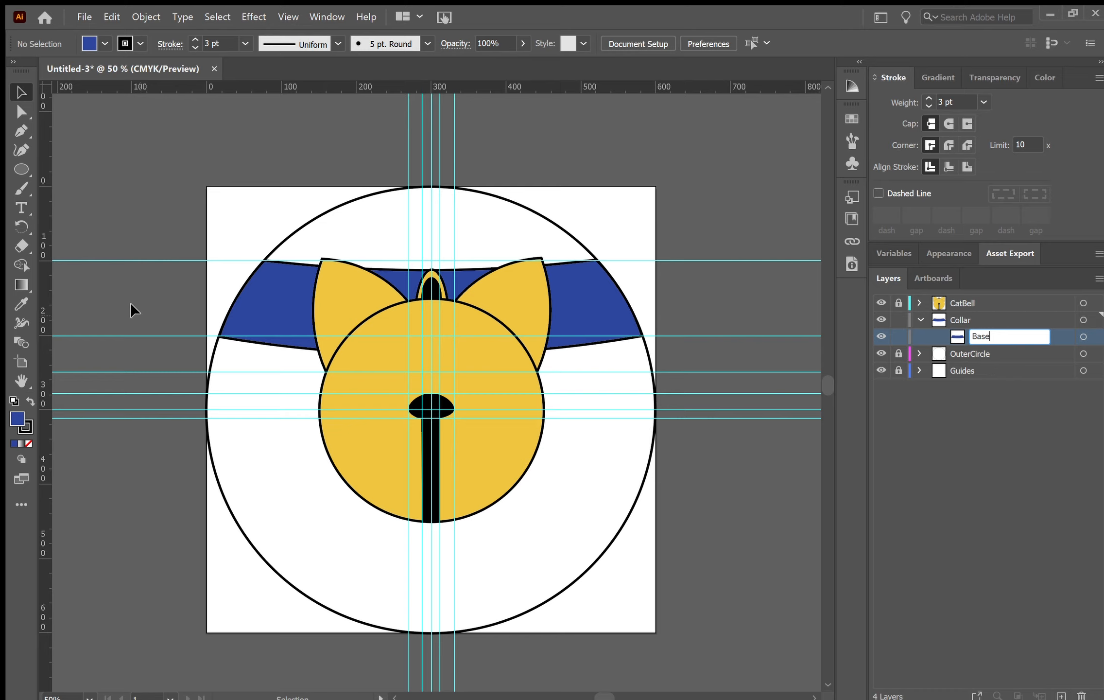
pyautogui.click(21, 149)
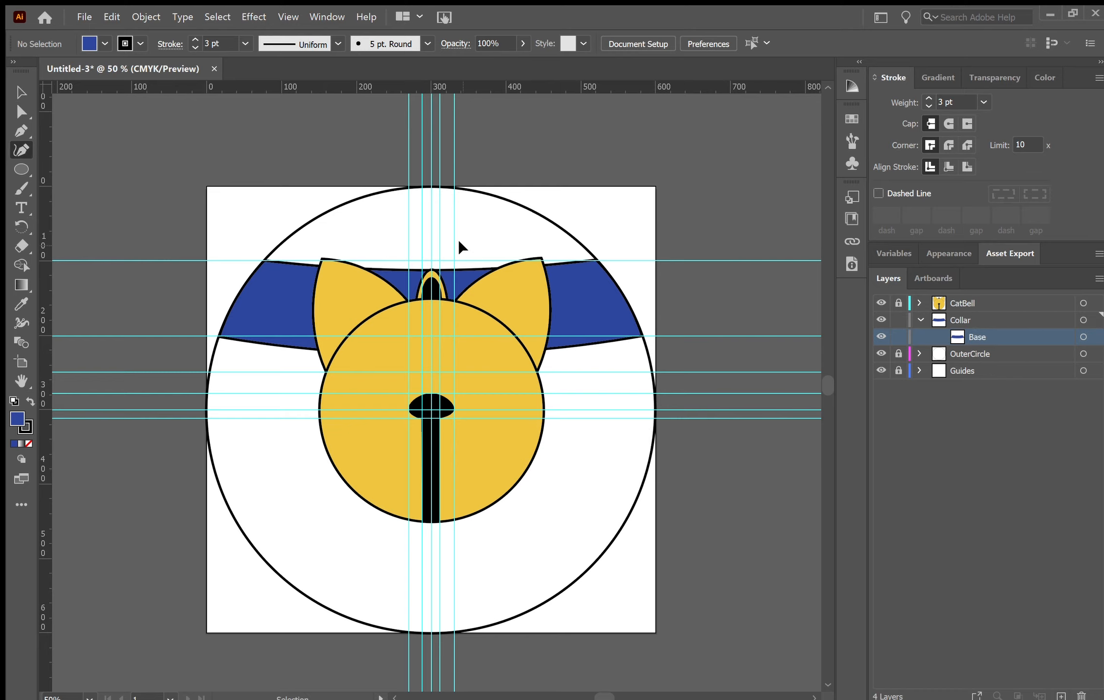
pyautogui.hotkey('ctrl', '+')
pyautogui.hotkey('ctrl', '+')
pyautogui.moveTo(459, 239); pyautogui.dragTo(421, 394)
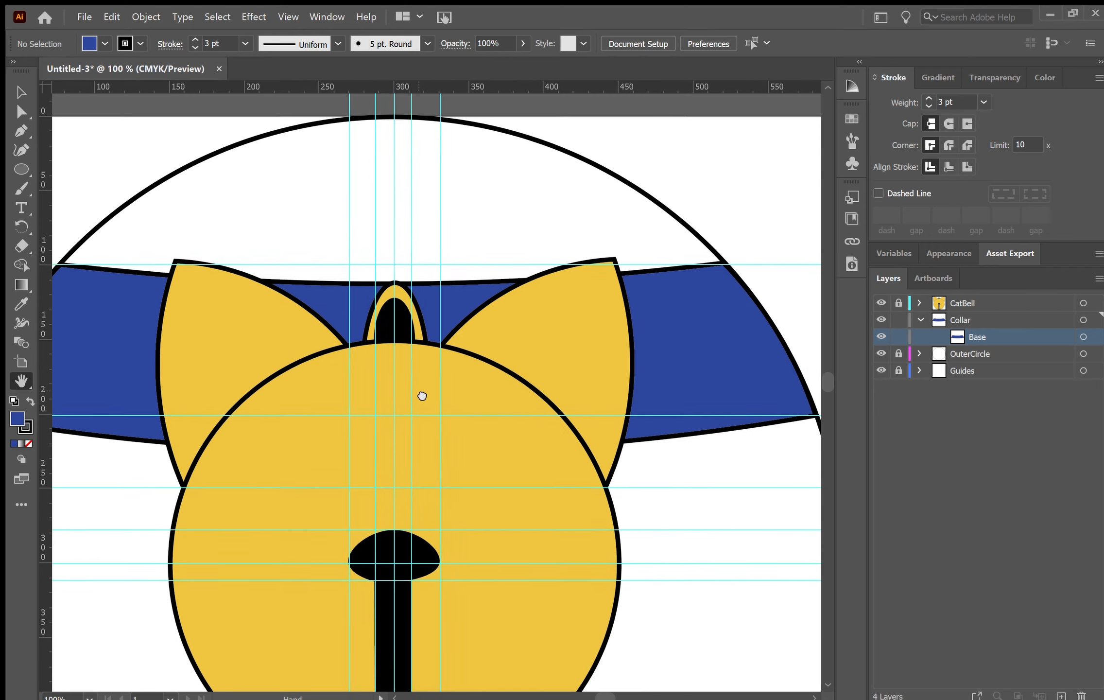
pyautogui.click(21, 150)
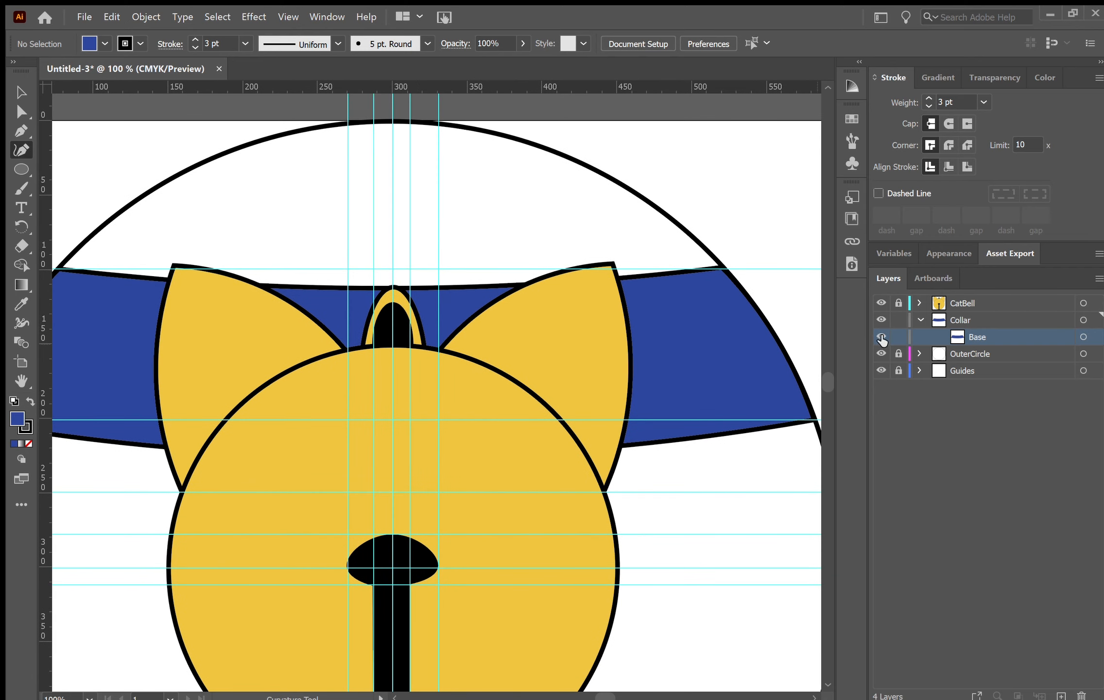
pyautogui.click(899, 337)
# Draw a narrow closed path over the hanging loop with the Curvature tool, running from the upper collar guide down to the bell.
pyautogui.click(387, 346)
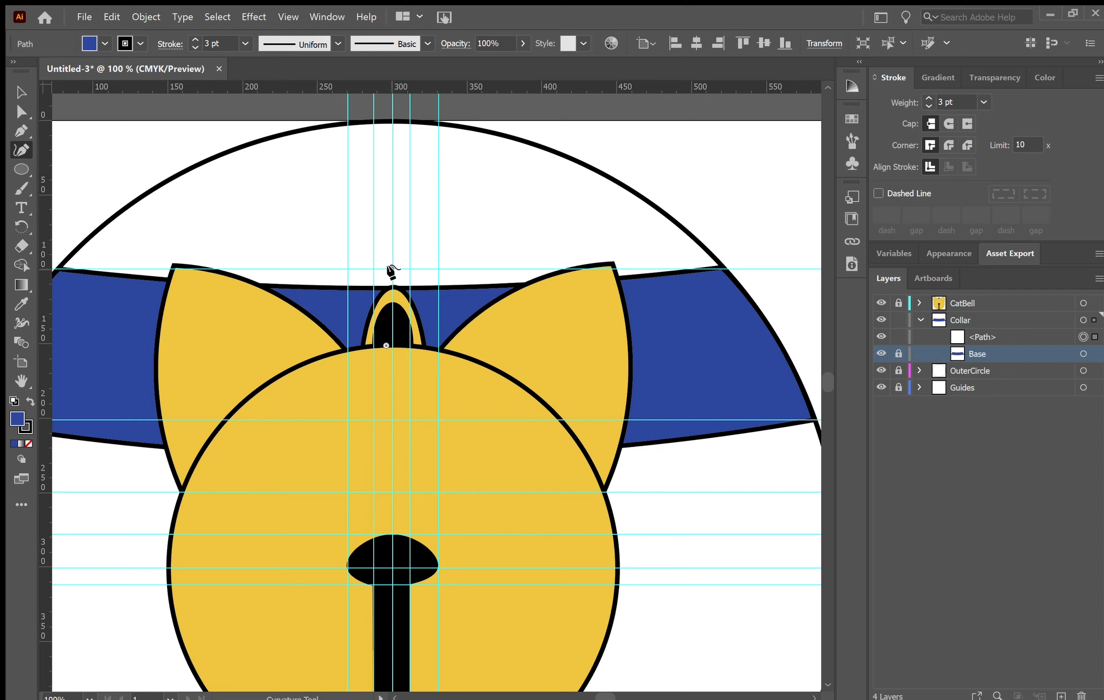
pyautogui.click(391, 269)
pyautogui.click(412, 287)
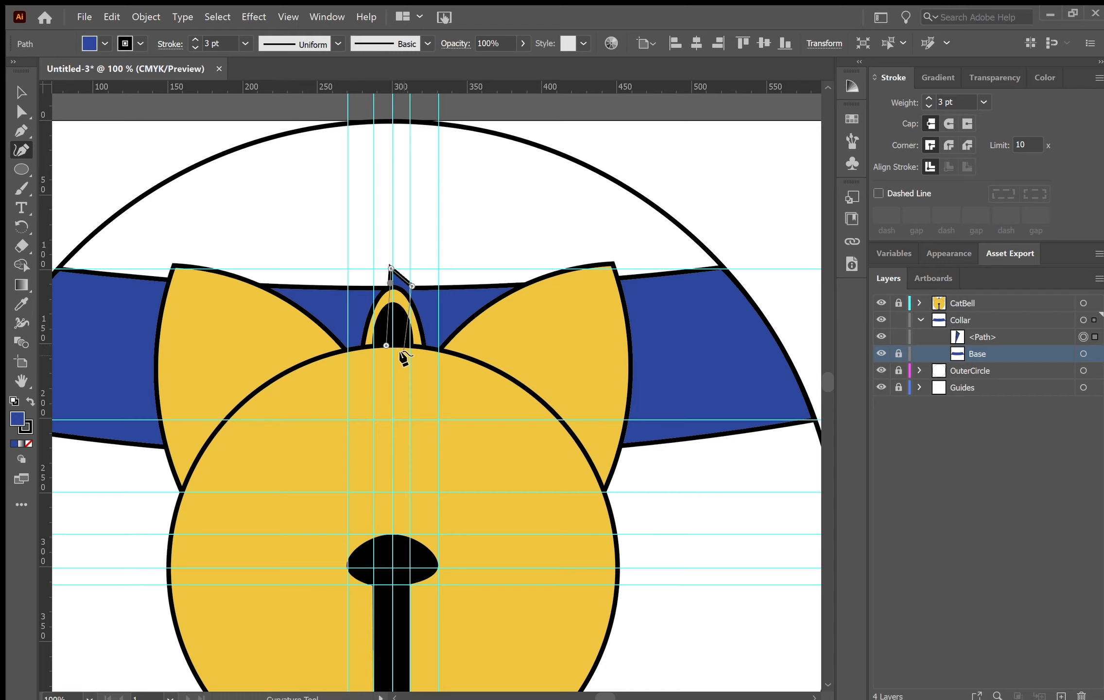
pyautogui.click(404, 355)
pyautogui.click(386, 346)
pyautogui.moveTo(387, 345)
pyautogui.mouseDown()
pyautogui.moveTo(406, 359)
pyautogui.moveTo(376, 358)
pyautogui.mouseUp()
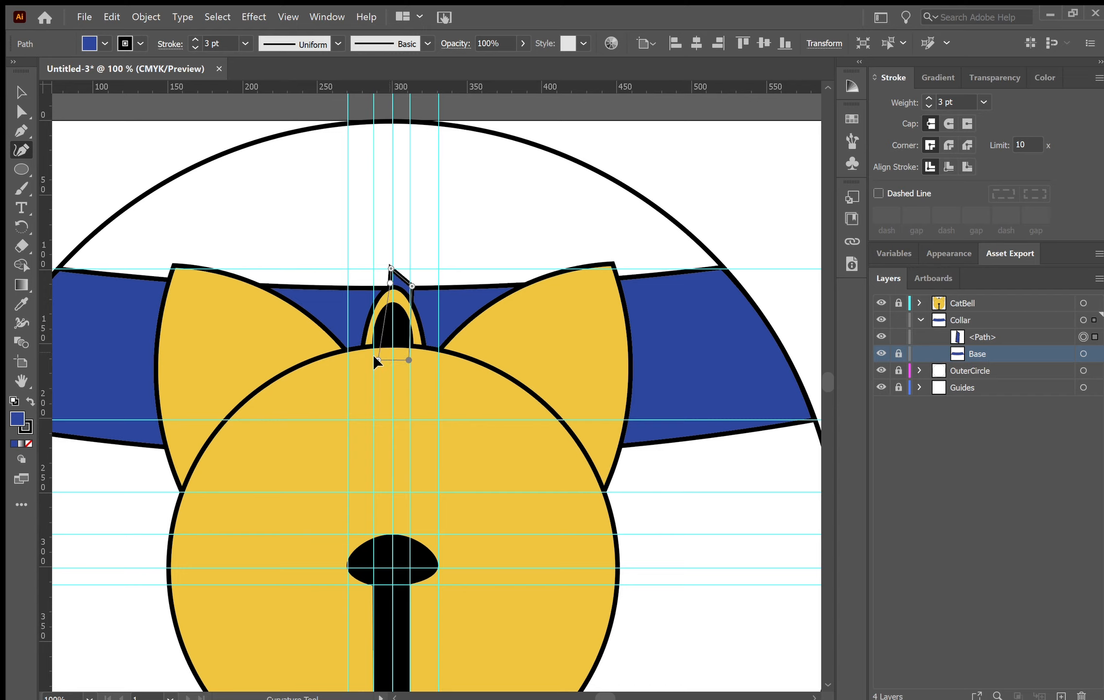
# Reshape the narrow path's lower corners and left side, removing the extra corner point and rounding its top at the upper collar guide.
pyautogui.click(380, 360)
pyautogui.moveTo(404, 356); pyautogui.dragTo(400, 355)
pyautogui.click(395, 292)
pyautogui.moveTo(387, 280); pyautogui.dragTo(382, 282)
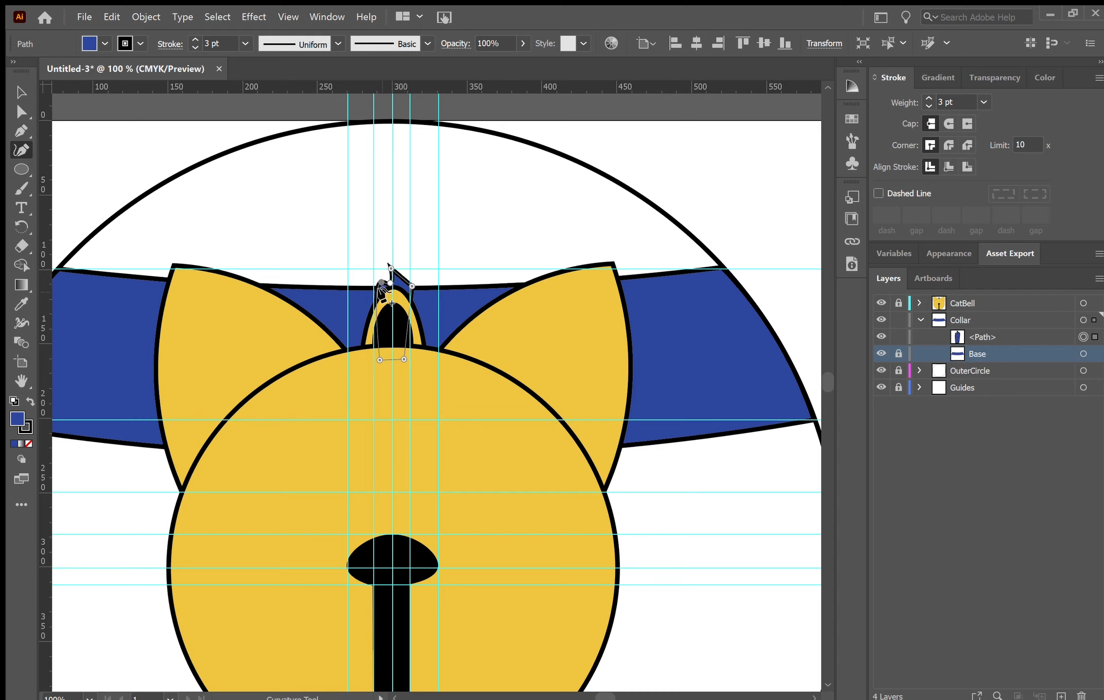
pyautogui.press('Delete')
pyautogui.moveTo(388, 281)
pyautogui.mouseDown()
pyautogui.moveTo(396, 269)
pyautogui.moveTo(384, 265)
pyautogui.moveTo(393, 267)
pyautogui.mouseUp()
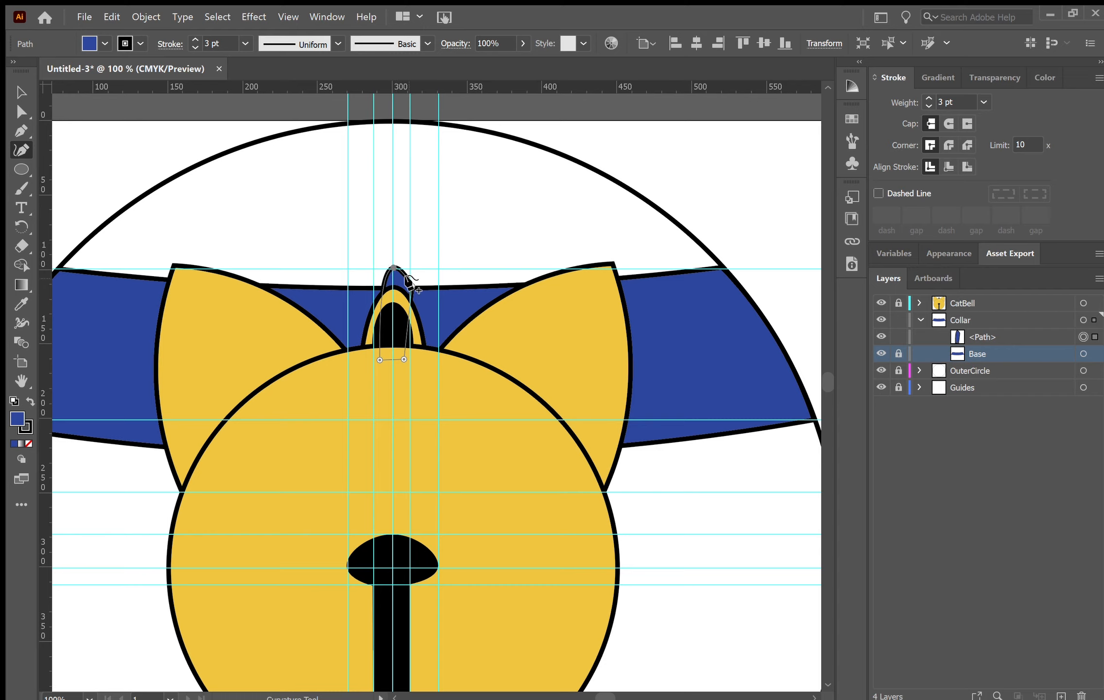
# Add points to the narrow path's right side and bend it into a rounded hook with a small tip above the loop.
pyautogui.click(412, 286)
pyautogui.click(404, 294)
pyautogui.click(400, 321)
pyautogui.moveTo(411, 287); pyautogui.dragTo(407, 281)
pyautogui.click(400, 280)
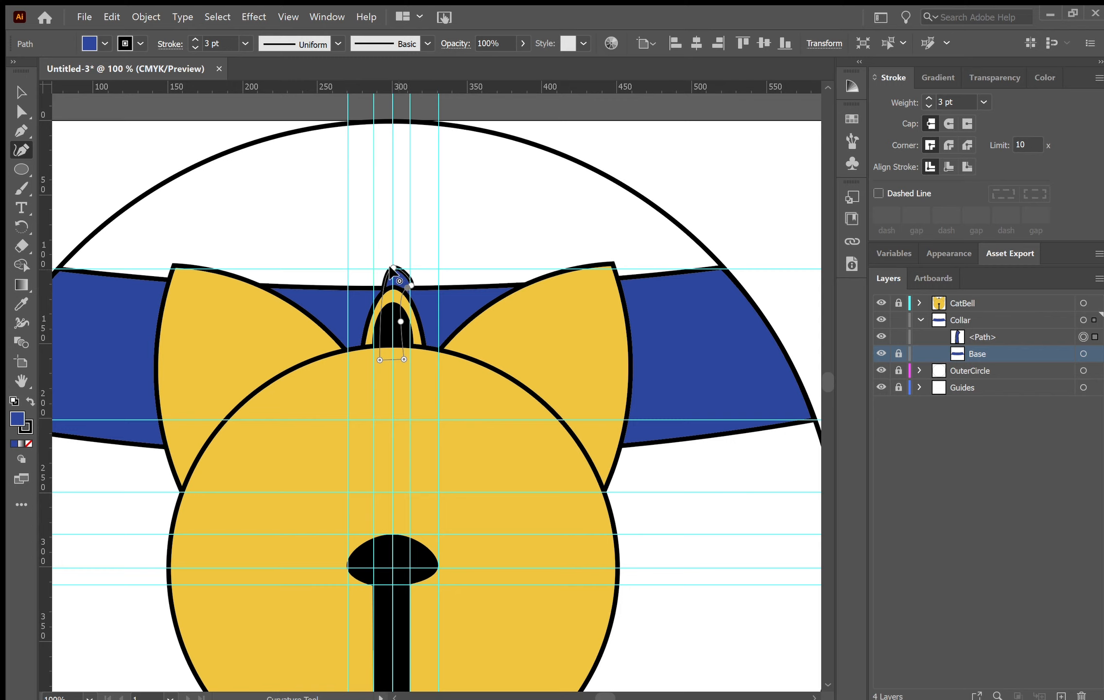
pyautogui.moveTo(389, 267); pyautogui.dragTo(403, 267)
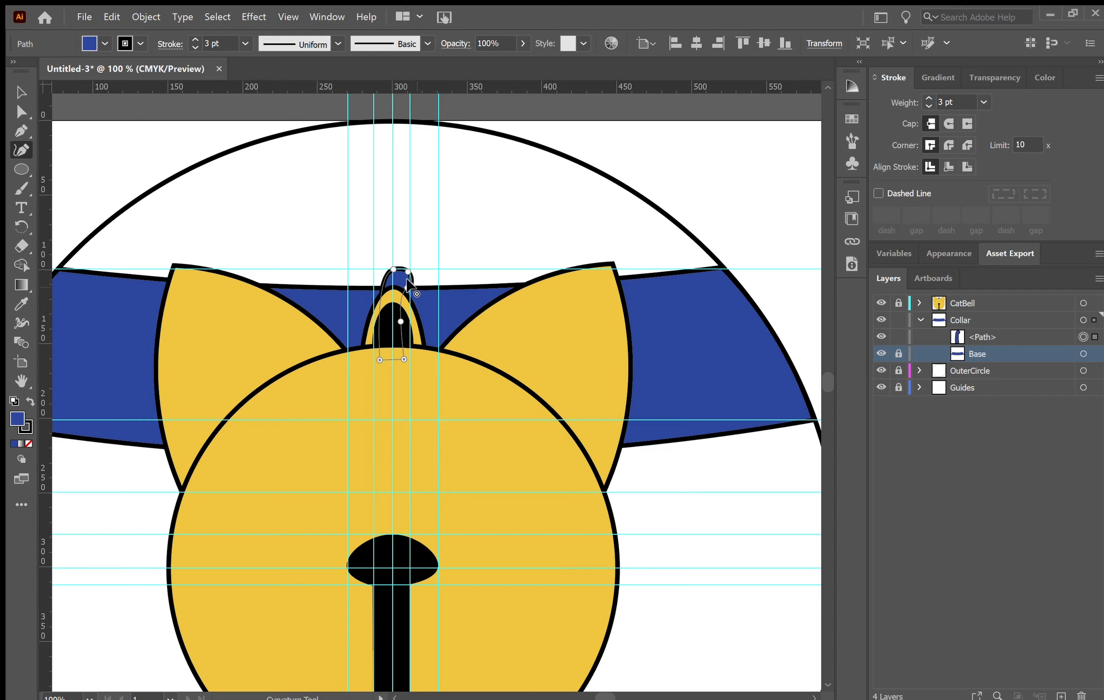
pyautogui.moveTo(411, 283); pyautogui.dragTo(404, 285)
pyautogui.moveTo(408, 284); pyautogui.dragTo(413, 285)
# Apply the left ear's golden fill to the hook path with the Eyedropper.
pyautogui.click(19, 306)
pyautogui.click(177, 330)
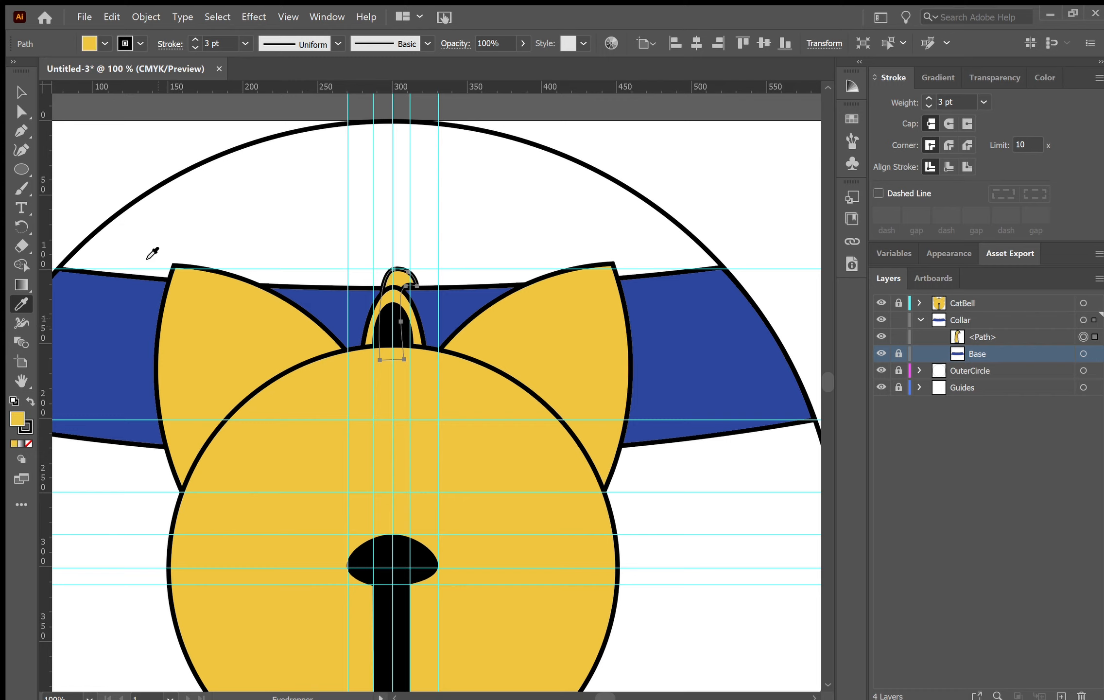
pyautogui.click(17, 95)
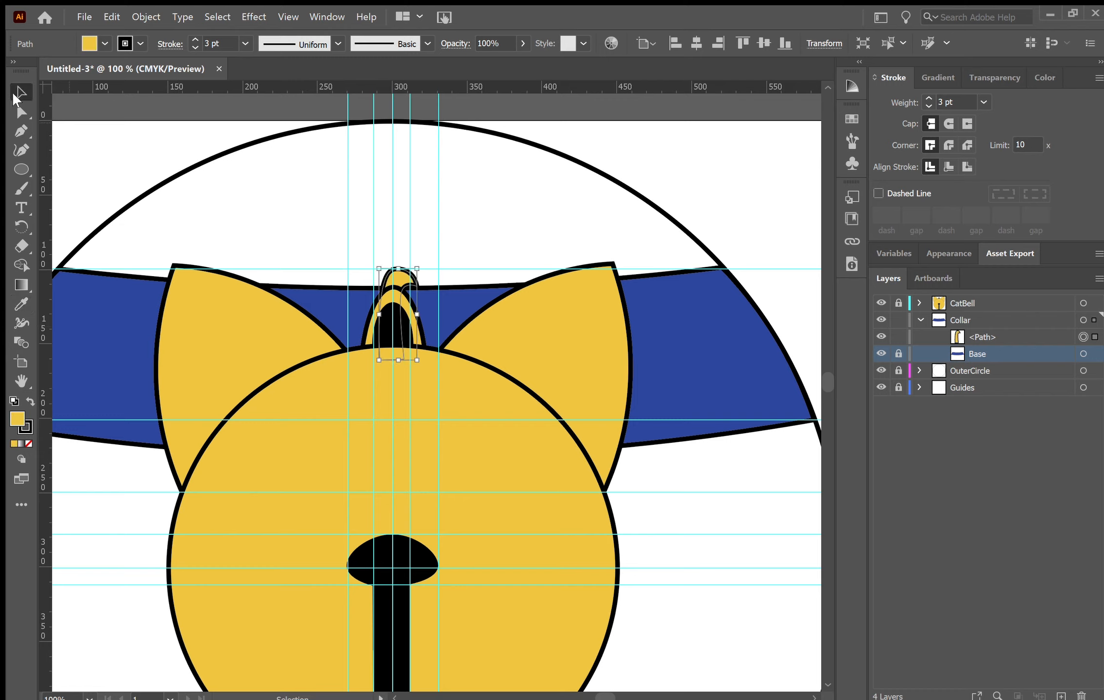
# Unlock the CatBell layer and move the hook path out of Collar to the top of the Loop sublayer.
pyautogui.click(980, 336)
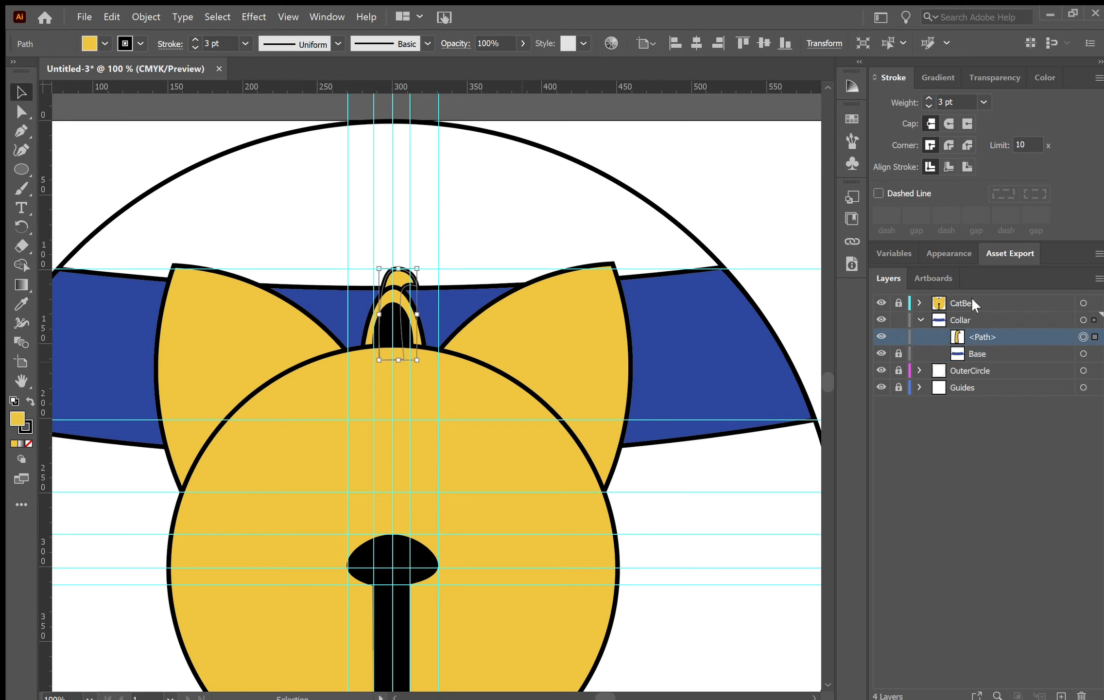
pyautogui.click(918, 302)
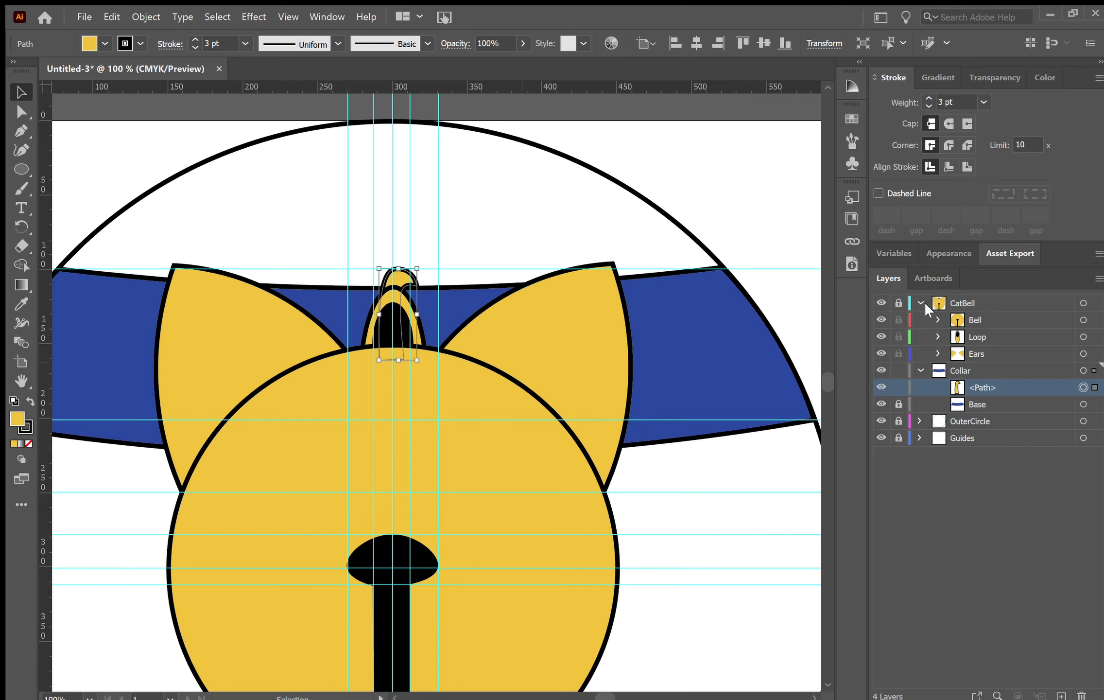
pyautogui.click(898, 302)
pyautogui.click(938, 336)
pyautogui.moveTo(968, 418); pyautogui.dragTo(979, 347)
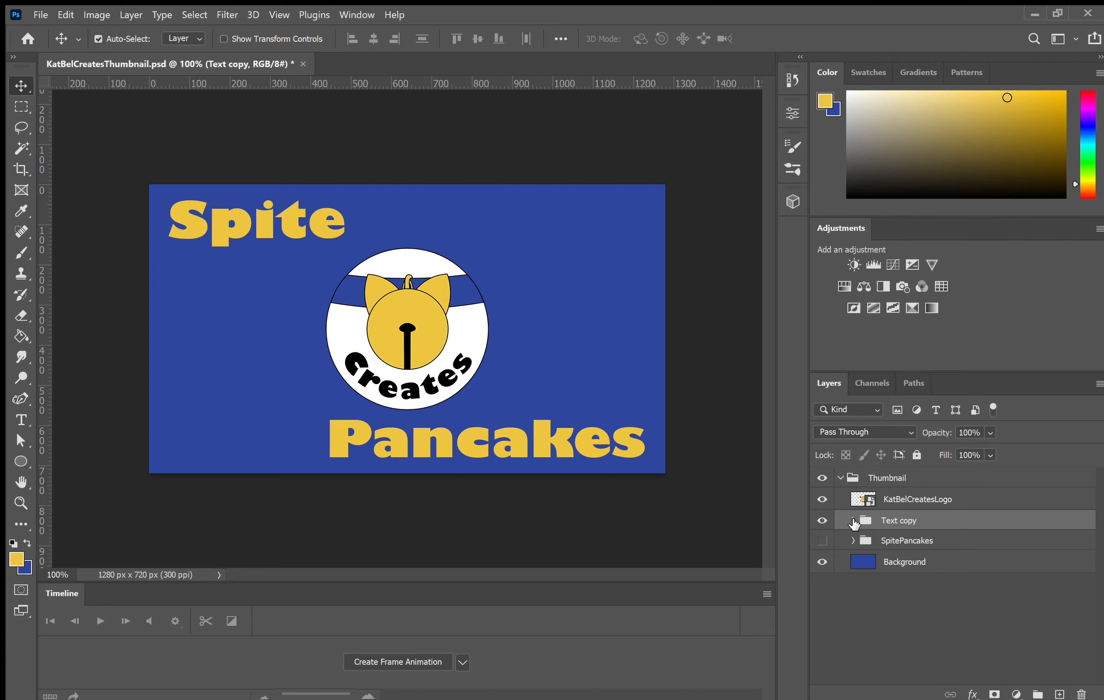
# Switch to the thumbnail document in Photoshop, expand the Text copy group, and recolor the Pancakes text's stroke effect black.
pyautogui.click(853, 521)
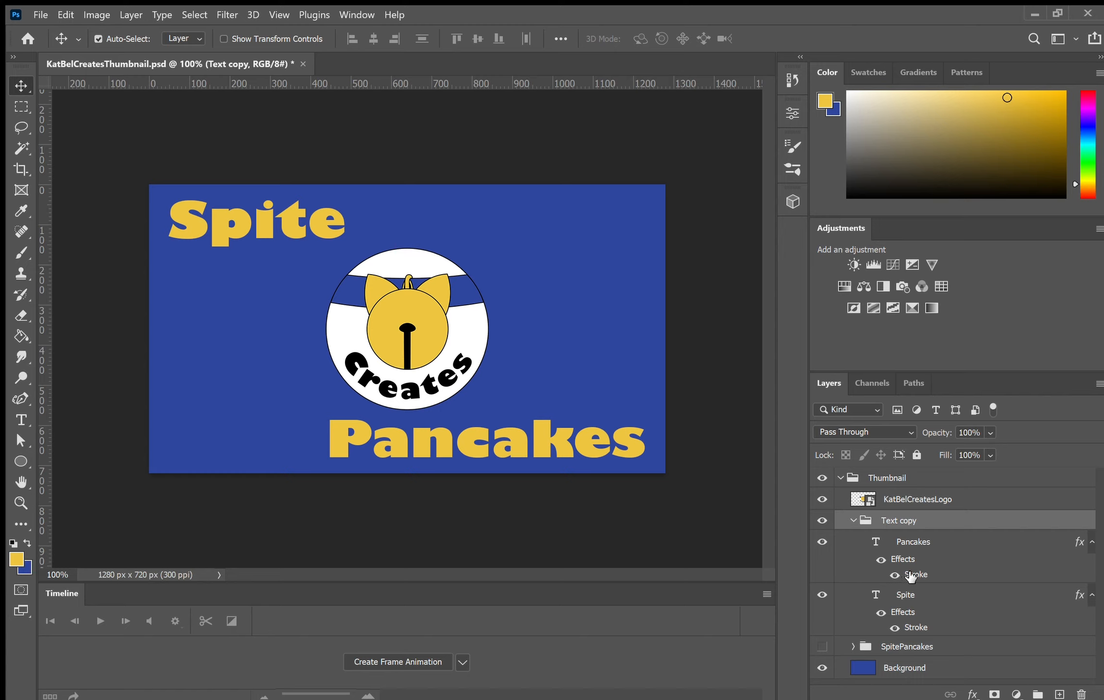
pyautogui.click(910, 576)
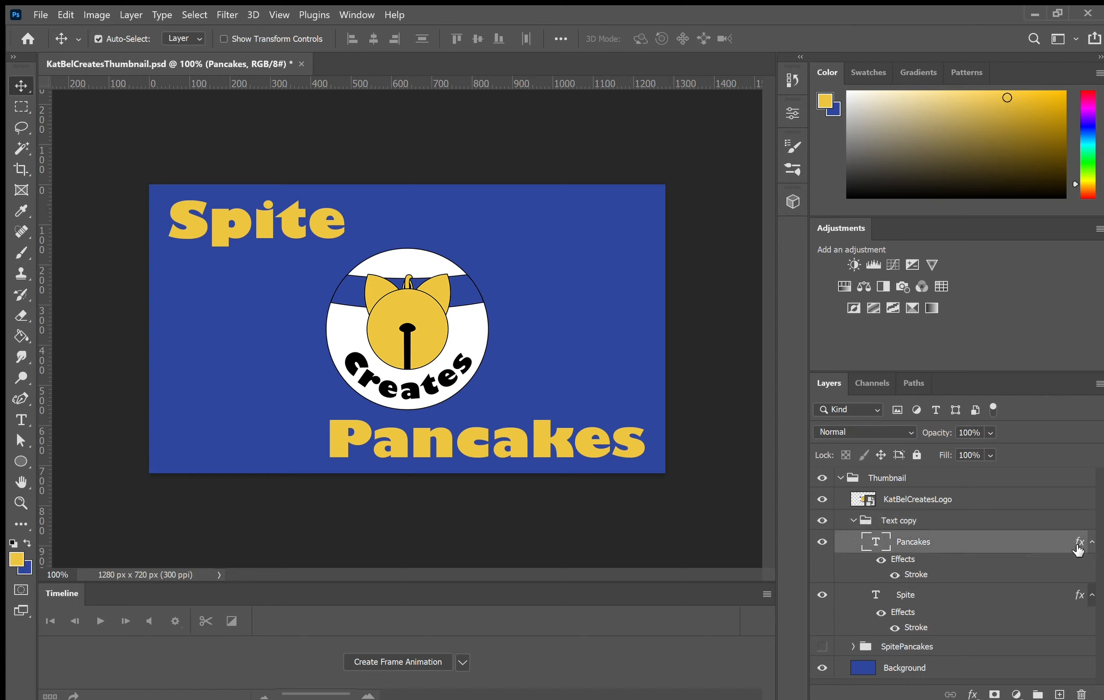
pyautogui.press('space')
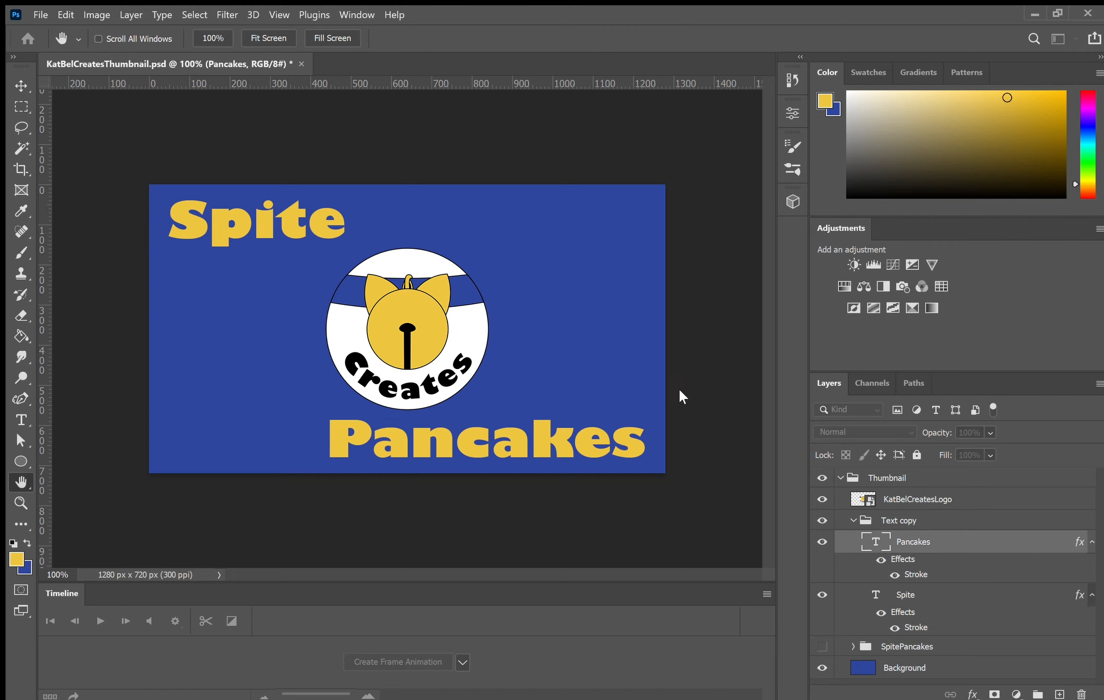
pyautogui.click(730, 423)
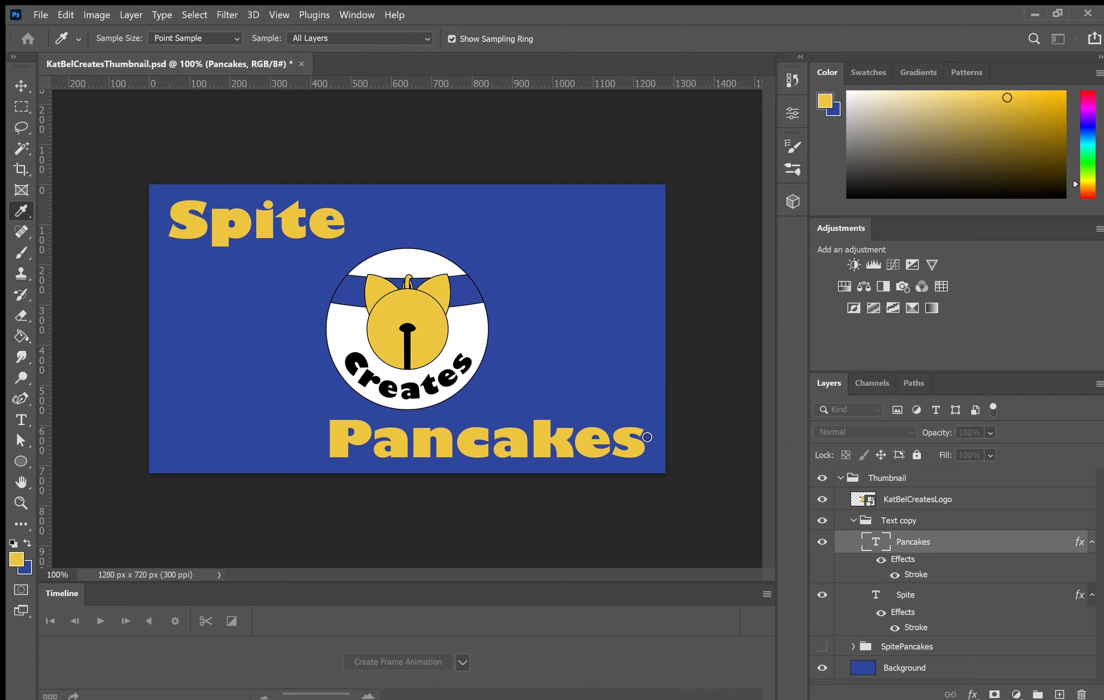
pyautogui.click(646, 438)
pyautogui.press('h')
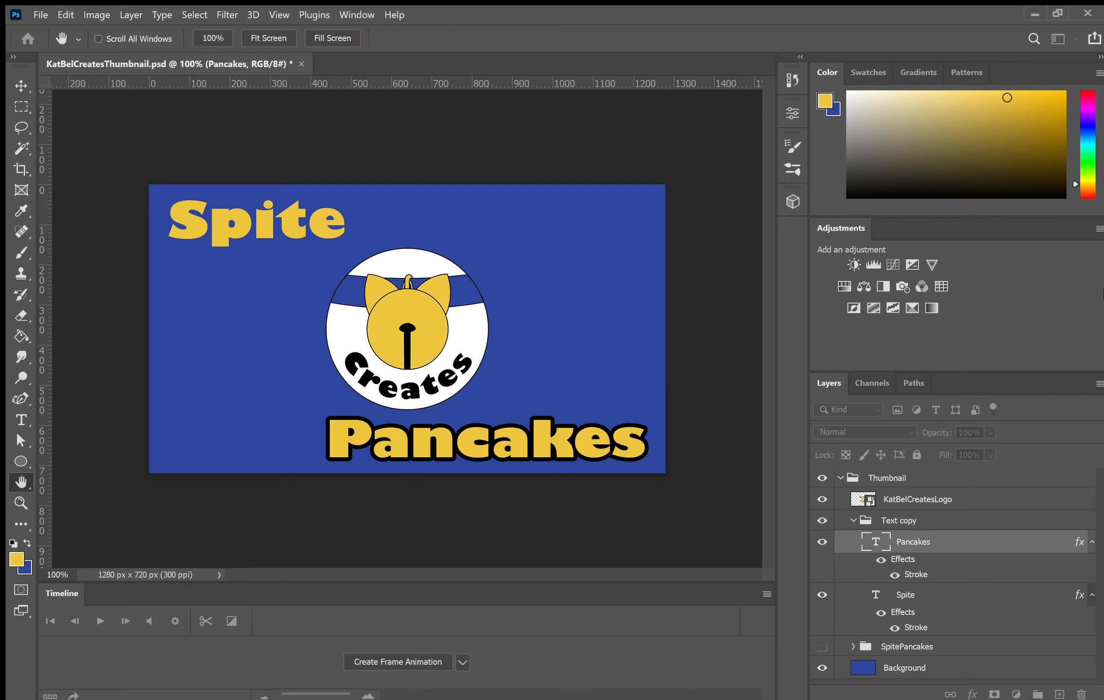
pyautogui.press('v')
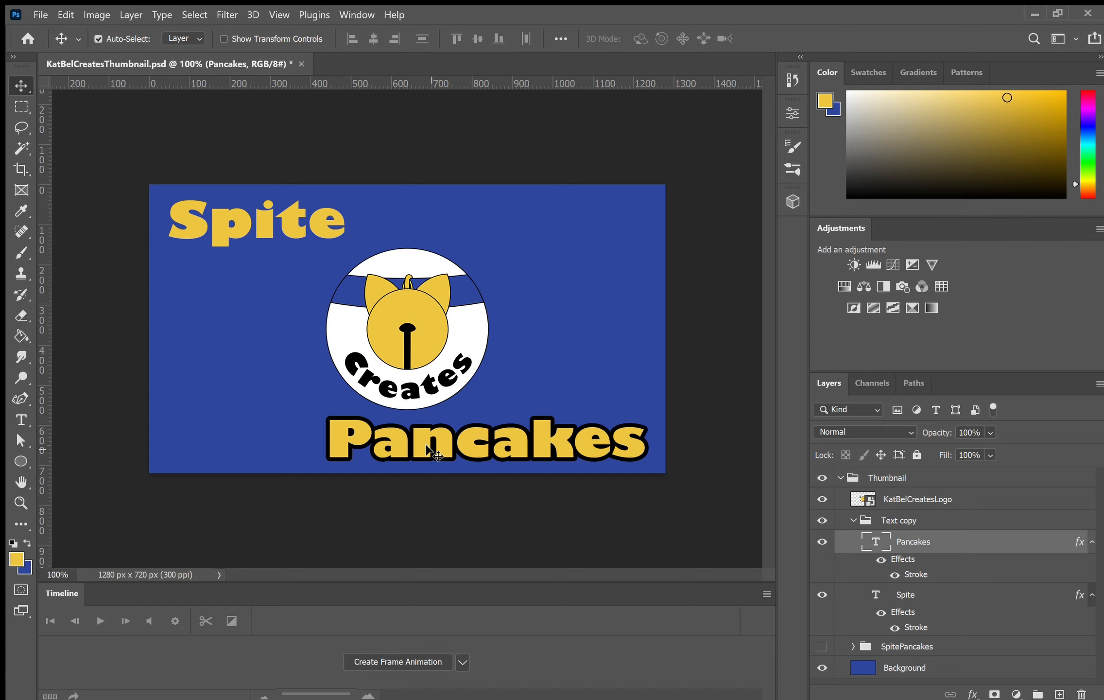
# Recolor the Spite text's stroke effect black by sampling the outline of the Pancakes text.
pyautogui.press('h')
pyautogui.click(881, 598)
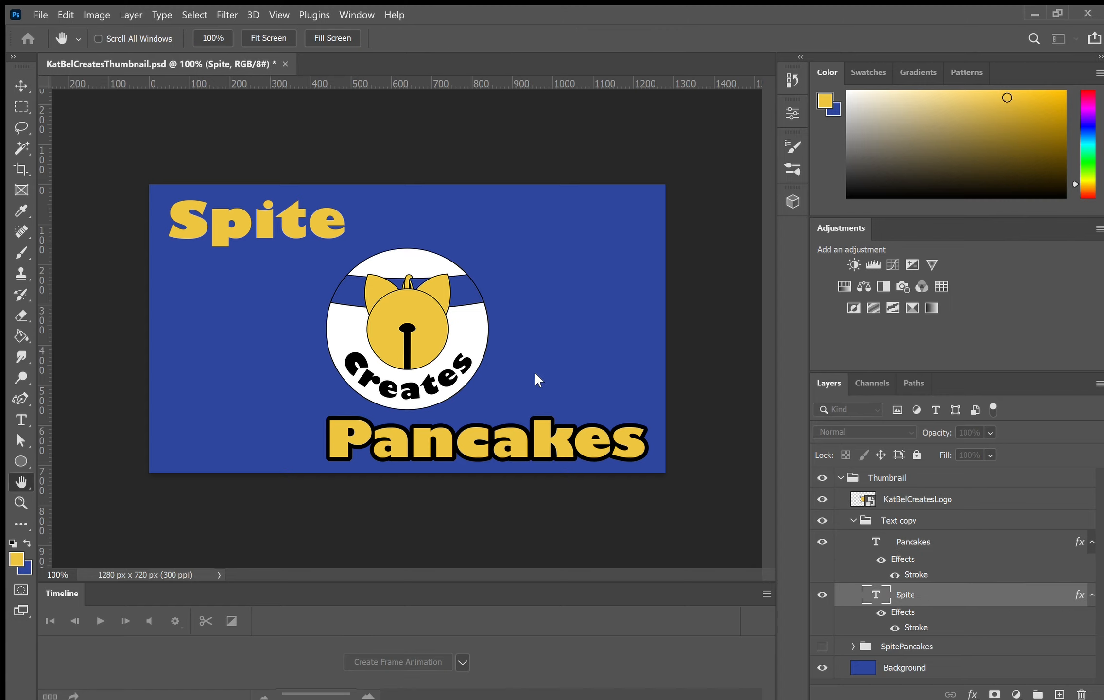
pyautogui.press('i')
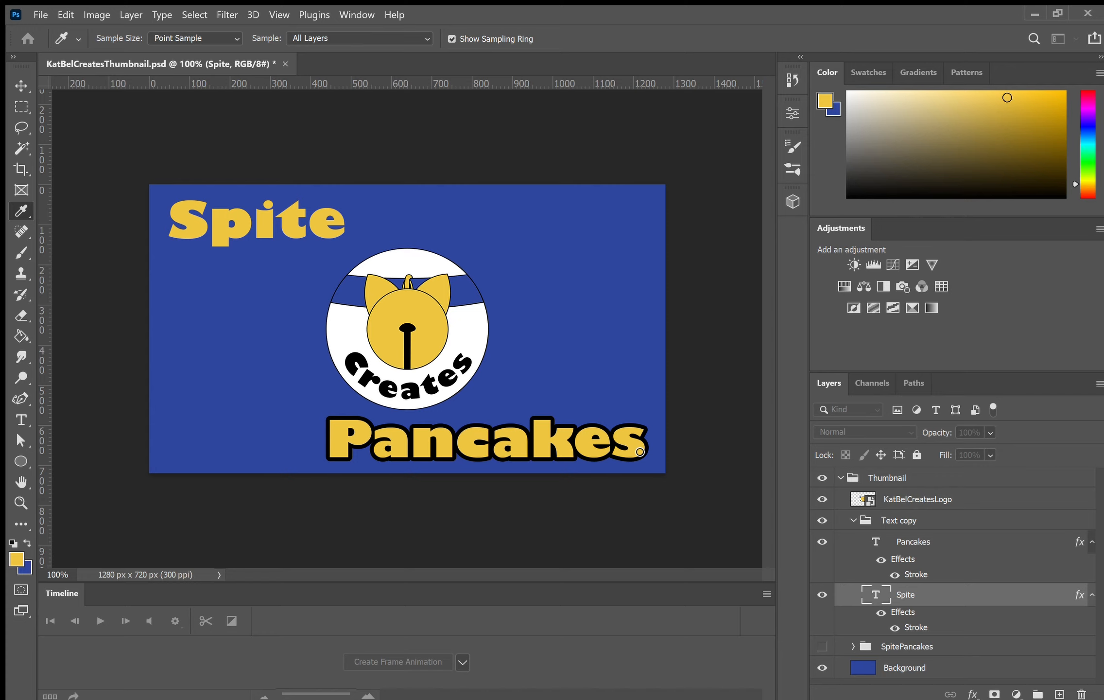
pyautogui.press('h')
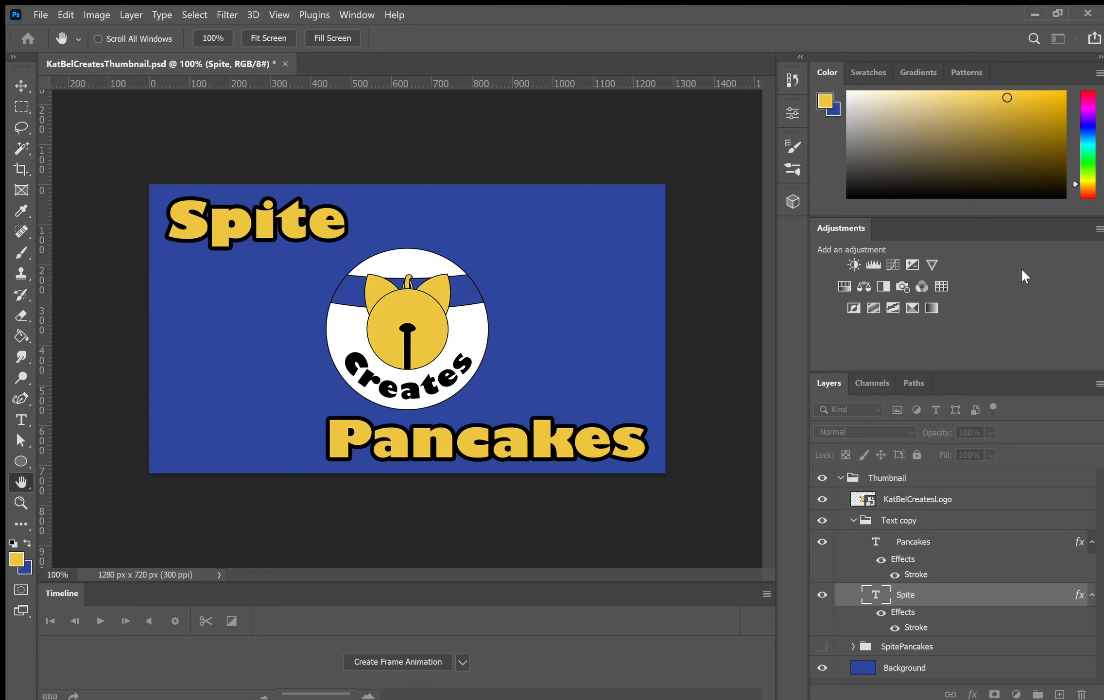
pyautogui.press('v')
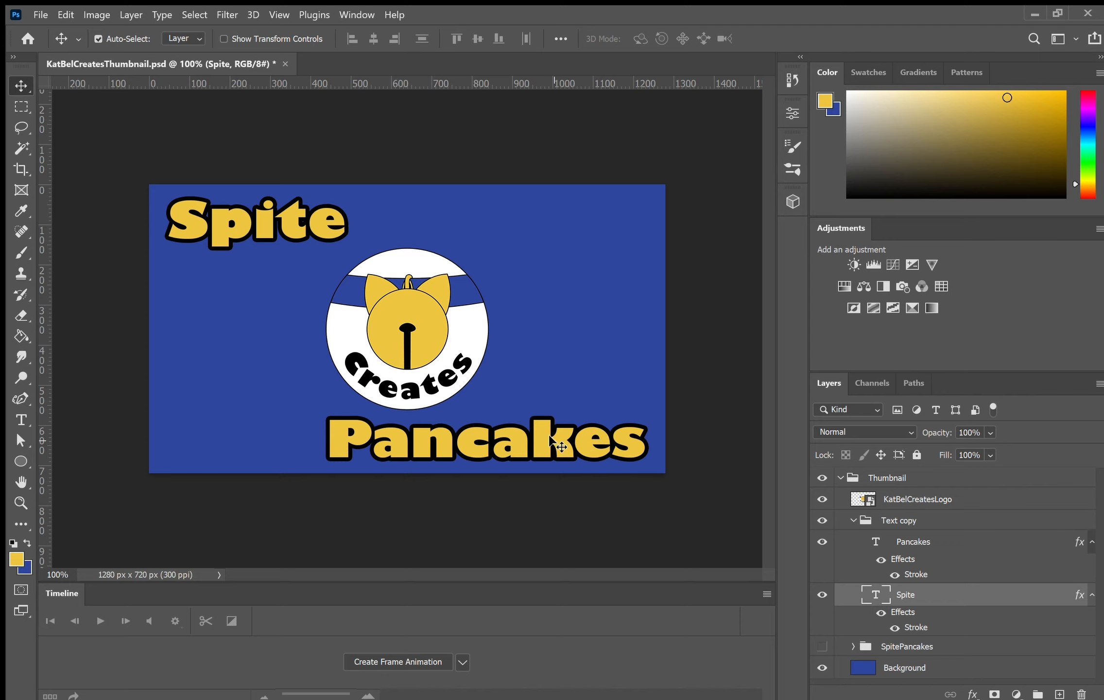
# Replace the word Spite with Branding and commit the text edit.
pyautogui.click(21, 420)
pyautogui.moveTo(172, 219); pyautogui.dragTo(394, 232)
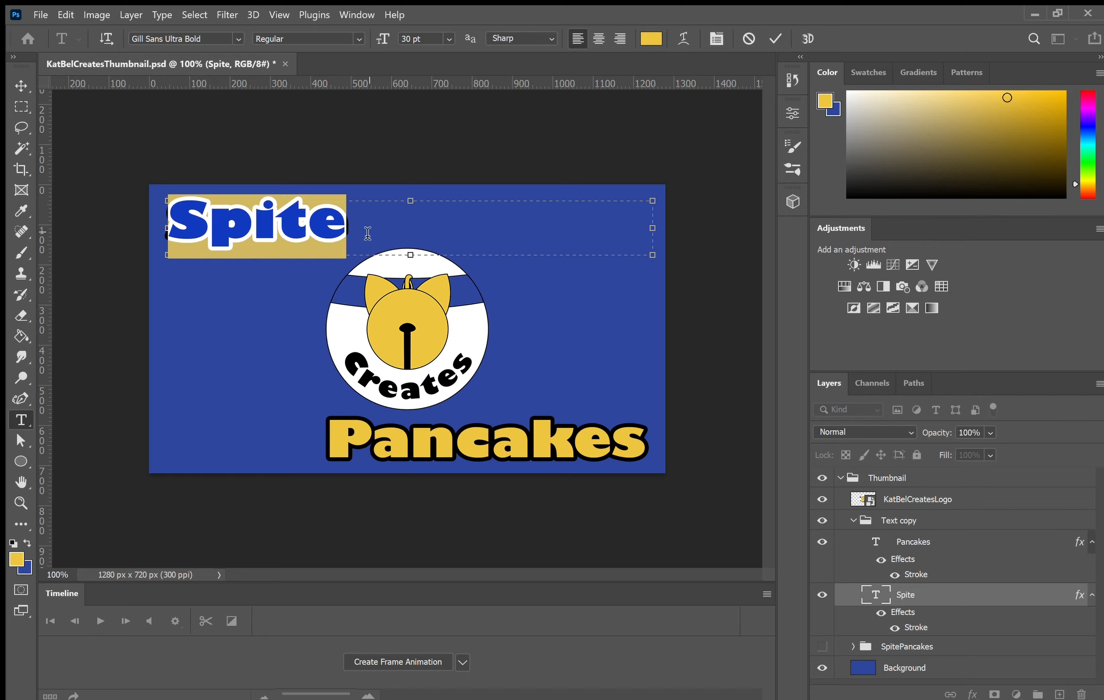
pyautogui.write('Branding')
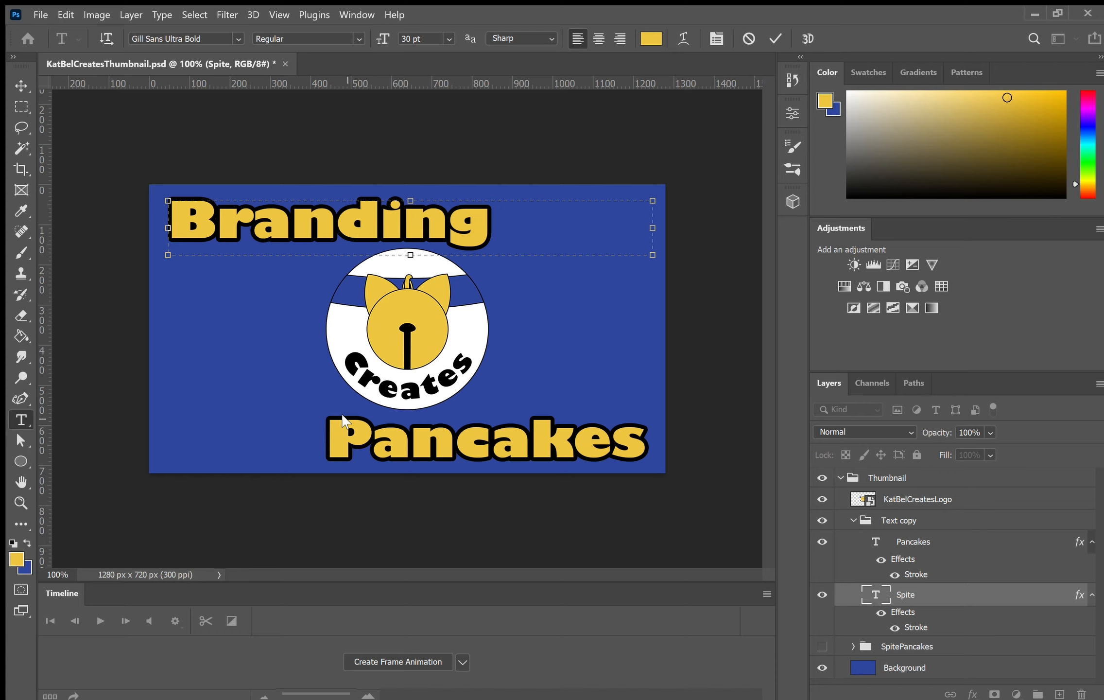
pyautogui.hotkey('ctrl', 'Return')
# Replace the word Pancakes with Design and commit the text edit.
pyautogui.moveTo(345, 446); pyautogui.dragTo(648, 468)
pyautogui.write('Desi')
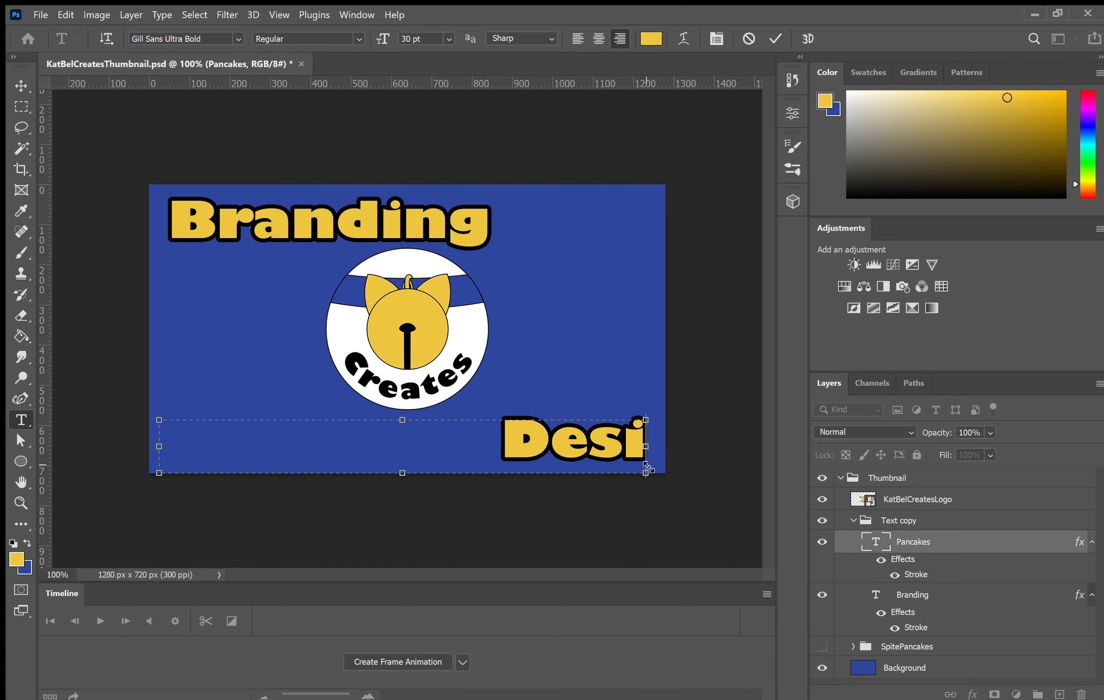
pyautogui.write('gn')
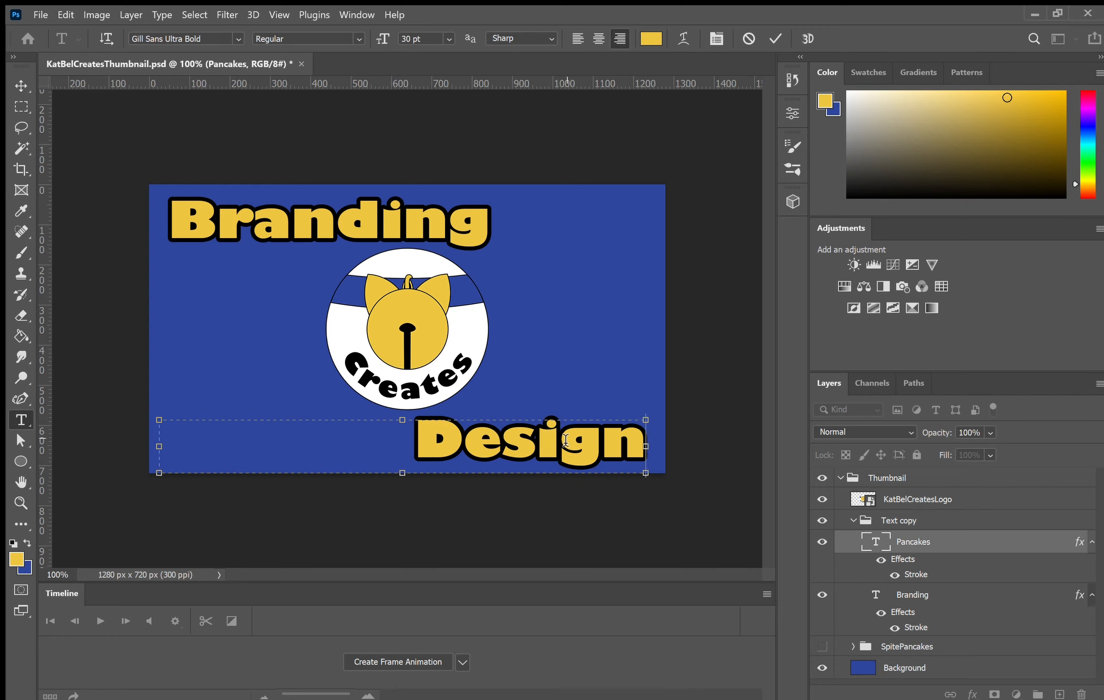
pyautogui.click(21, 87)
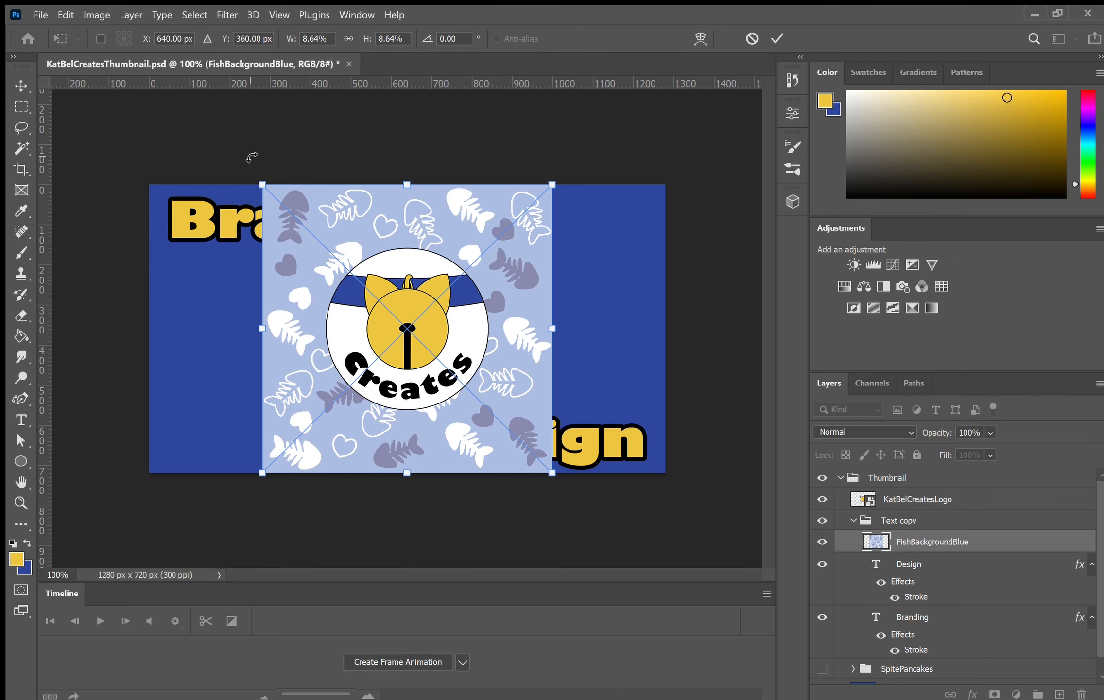
# Place the FishBackgroundBlue image flush with the canvas's left edge at X 360 px and move its layer above the Text copy group.
pyautogui.moveTo(343, 248); pyautogui.dragTo(229, 247)
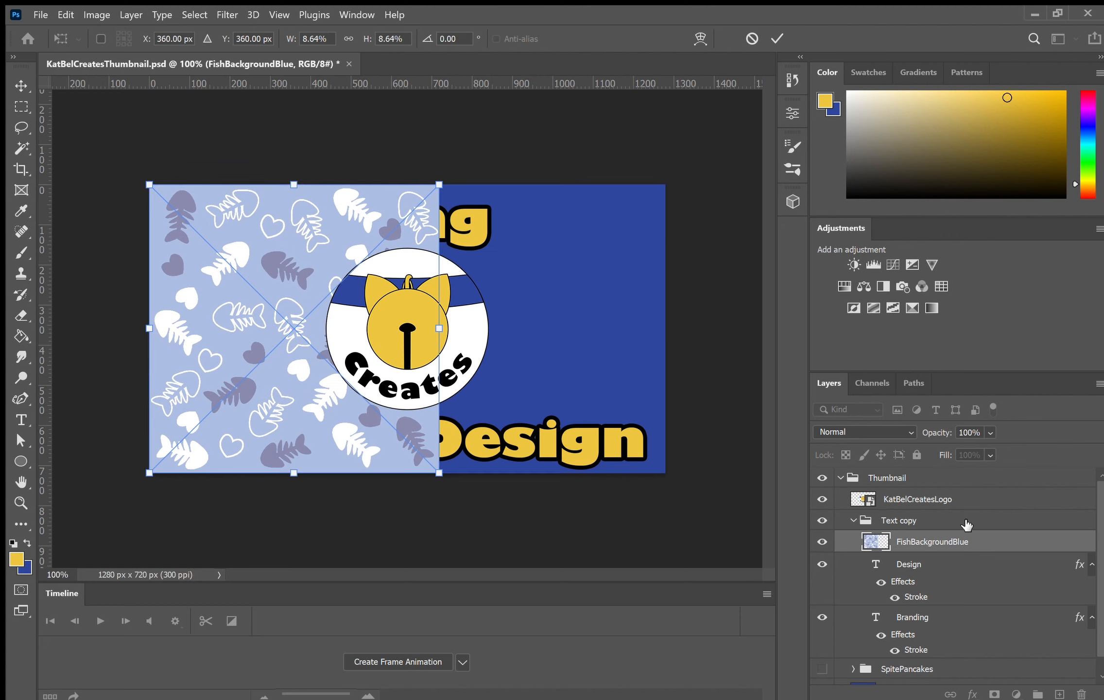
pyautogui.click(943, 543)
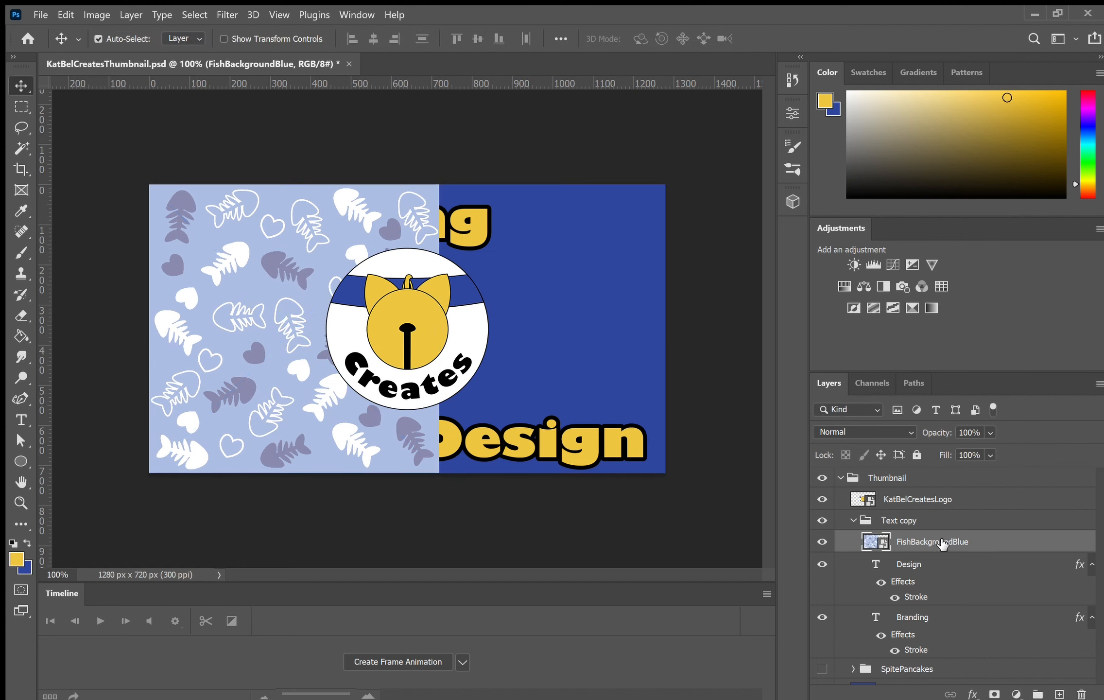
pyautogui.moveTo(924, 541); pyautogui.dragTo(909, 514)
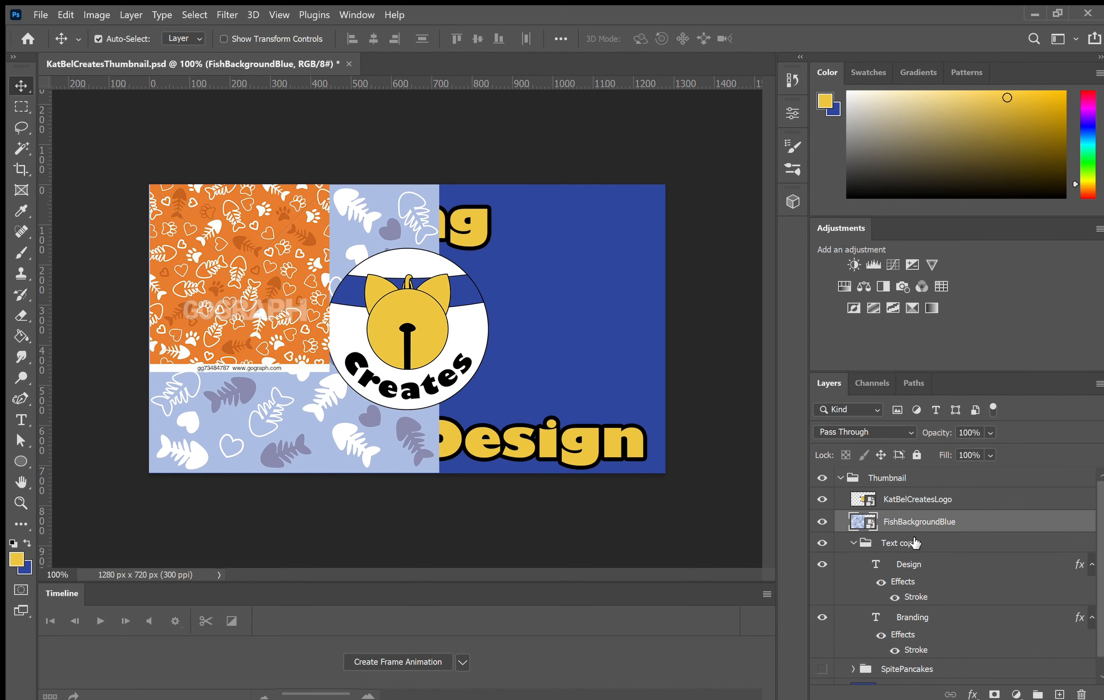
# Rename the Text copy group as Text.
pyautogui.doubleClick(913, 543)
pyautogui.press('BackSpace')
pyautogui.press('BackSpace')
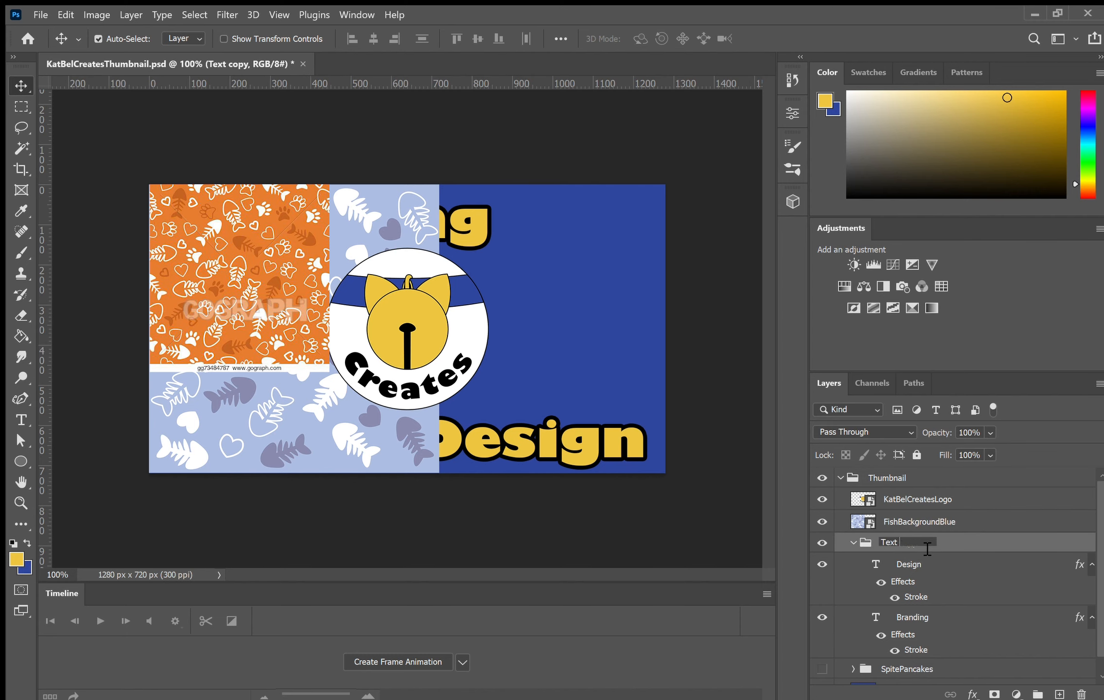
# Nest the collapsed Text group inside a new group and place the FishBackgroundBlue layer beneath that group.
pyautogui.click(1037, 694)
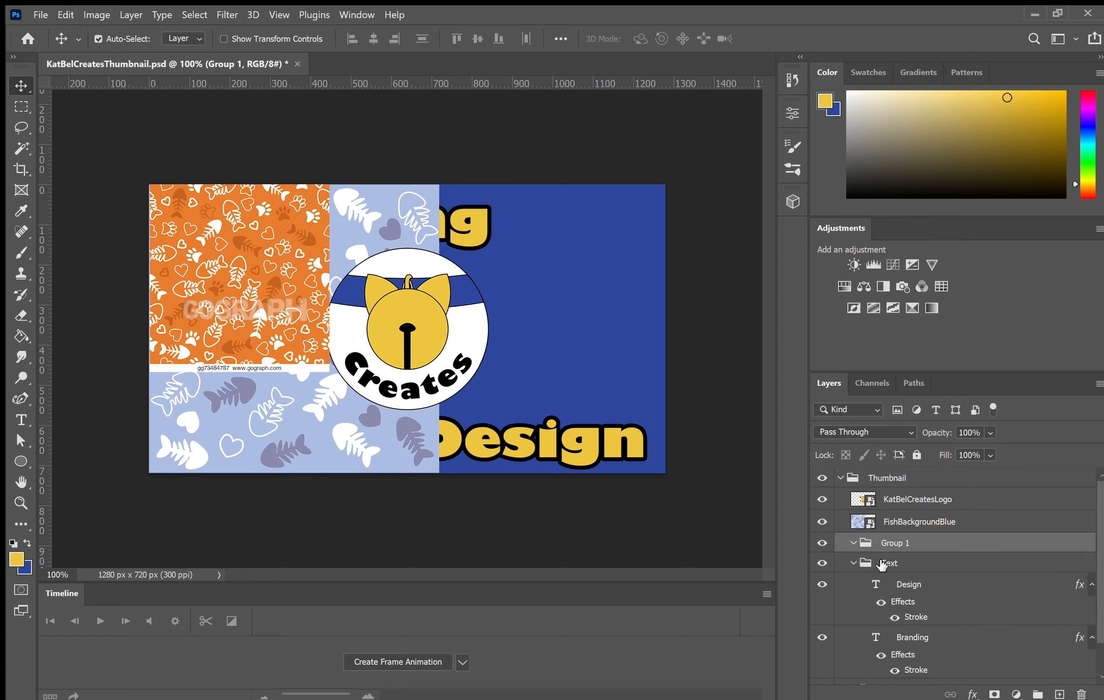
pyautogui.moveTo(882, 564); pyautogui.dragTo(922, 580)
pyautogui.click(867, 563)
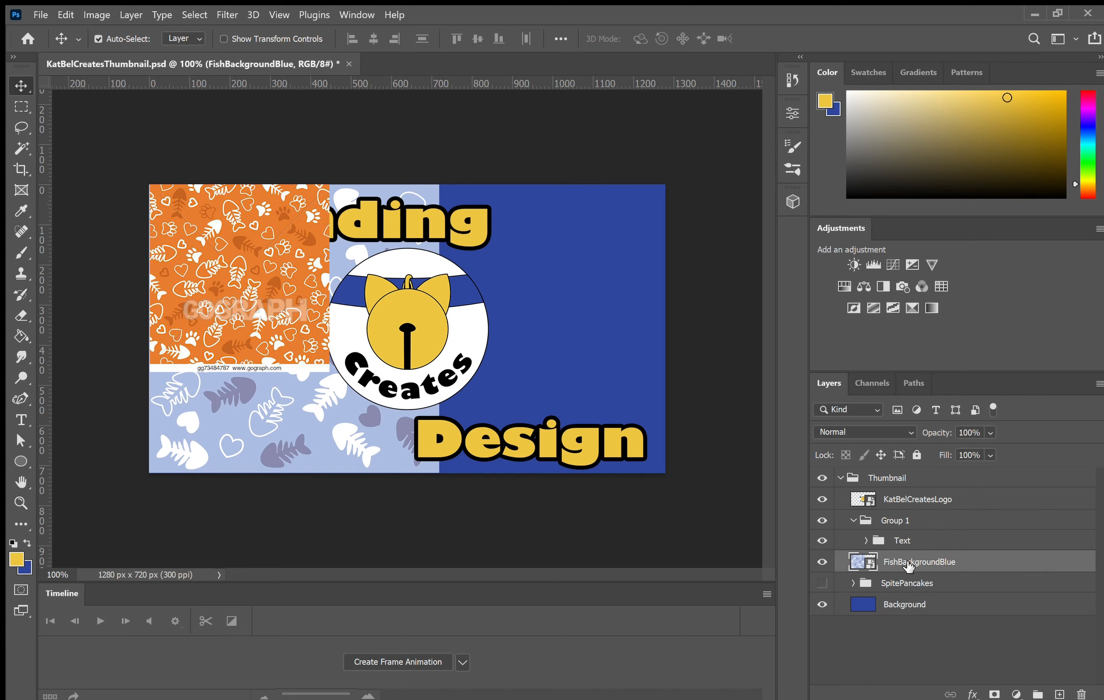
# Duplicate the FishBackgroundBlue layer and shift the copy right to cover the rest of the canvas, nudging it to align the pattern.
pyautogui.moveTo(907, 565); pyautogui.dragTo(1059, 686)
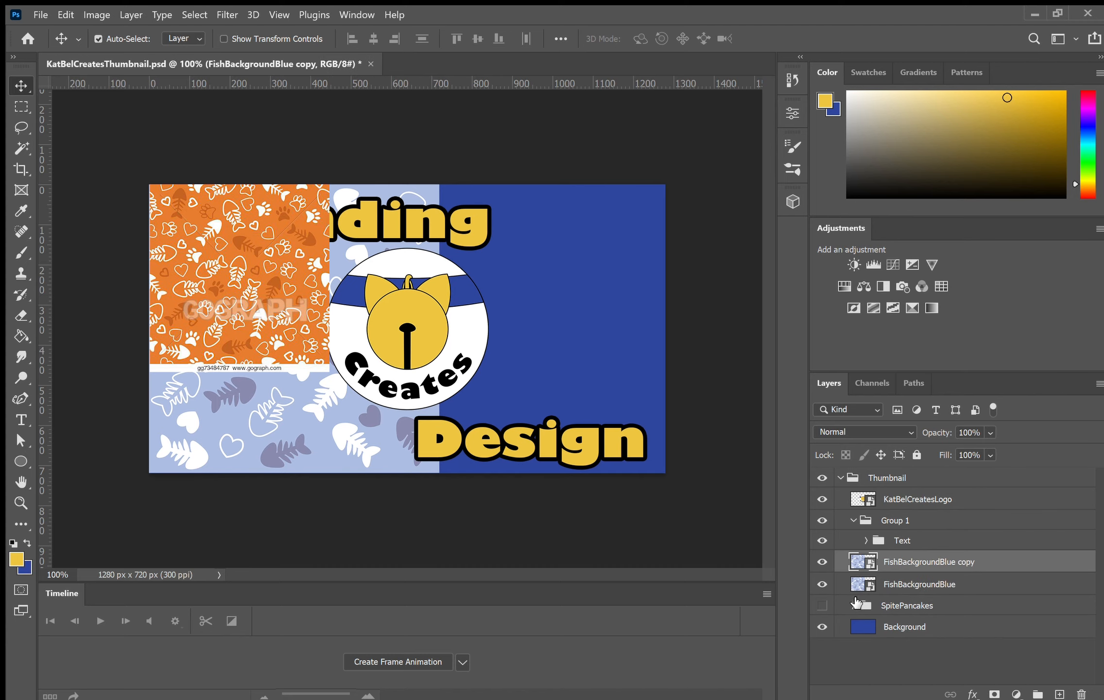
pyautogui.moveTo(288, 427); pyautogui.dragTo(582, 441)
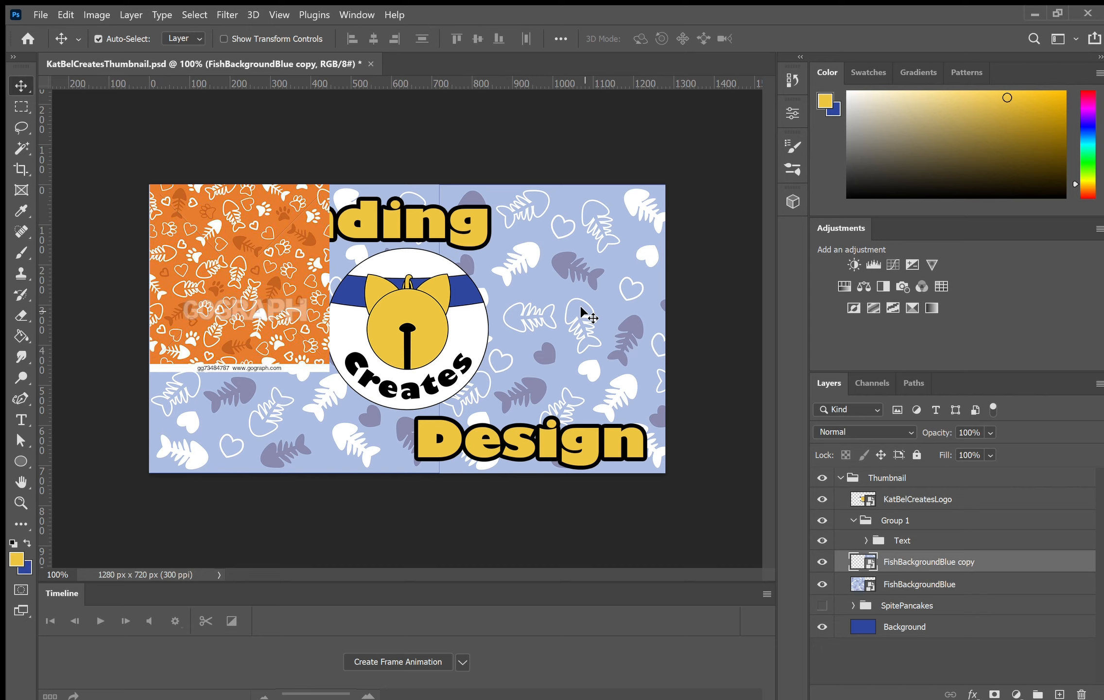
pyautogui.press('Left')
pyautogui.press('Up')
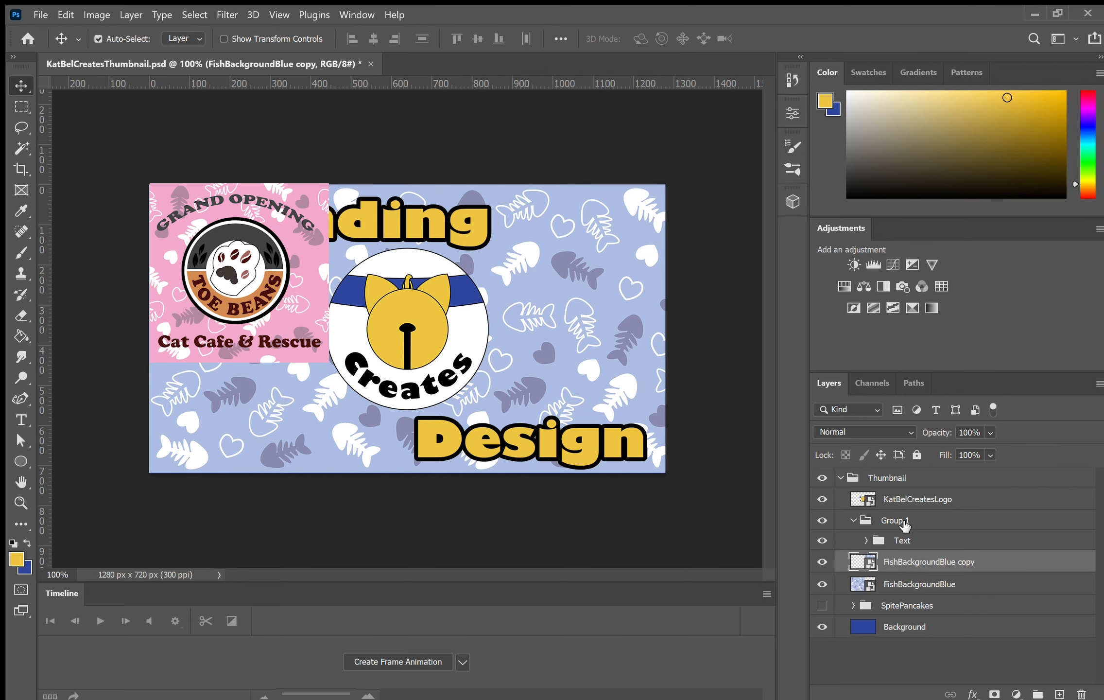
# Rename Group 1 as Branding Design and collapse it.
pyautogui.doubleClick(901, 521)
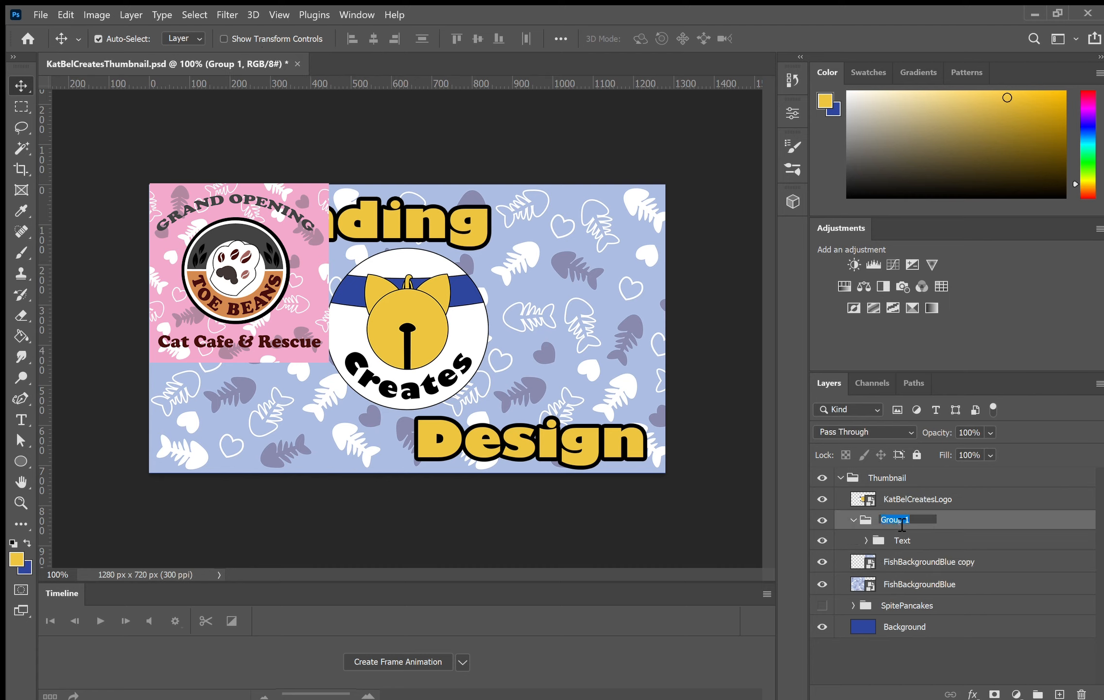
pyautogui.write('Branding Design')
pyautogui.press('Return')
pyautogui.click(853, 520)
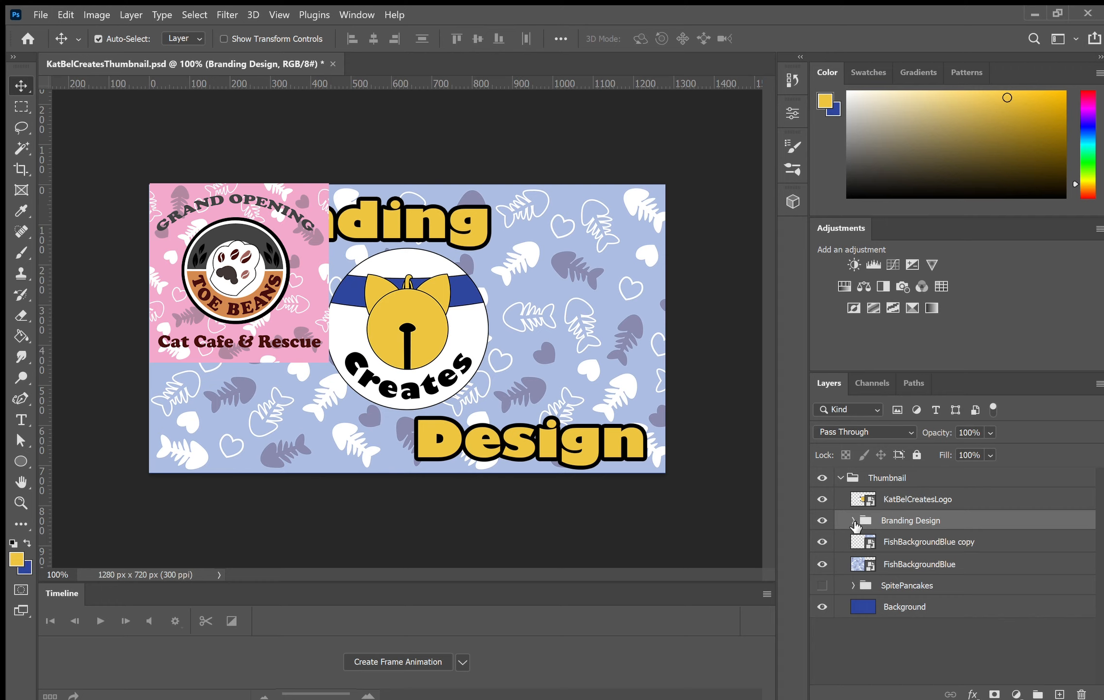
# Expand the Branding Design and Text groups and recolor the Design text's stroke effect with the dark blue background color.
pyautogui.click(853, 521)
pyautogui.click(867, 540)
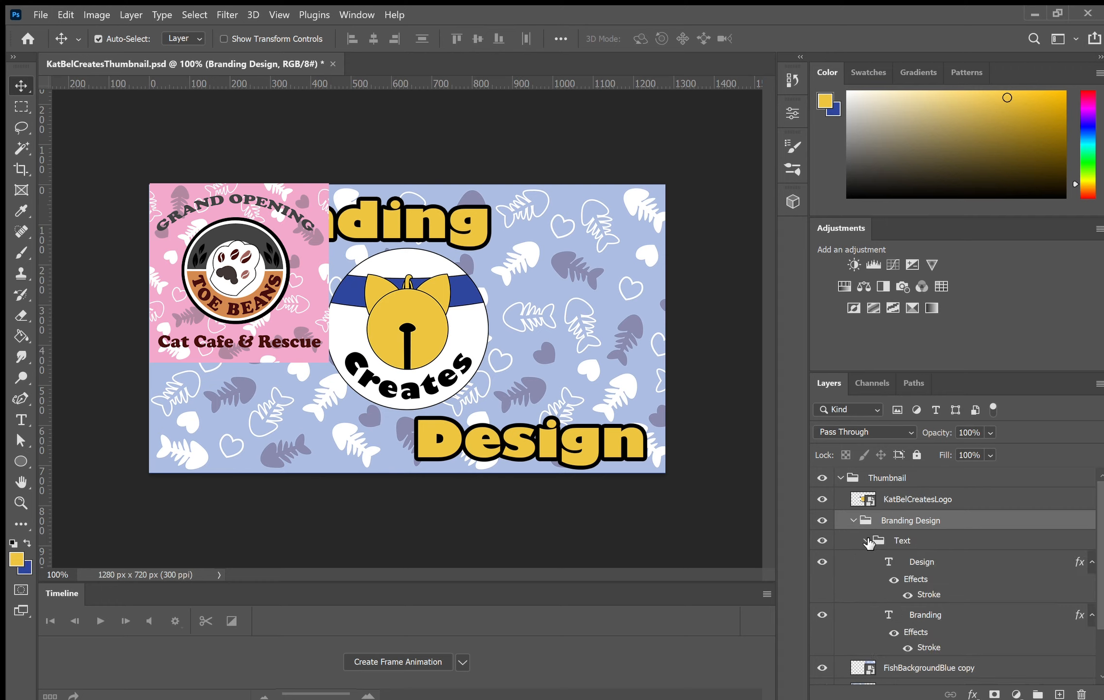
pyautogui.click(928, 593)
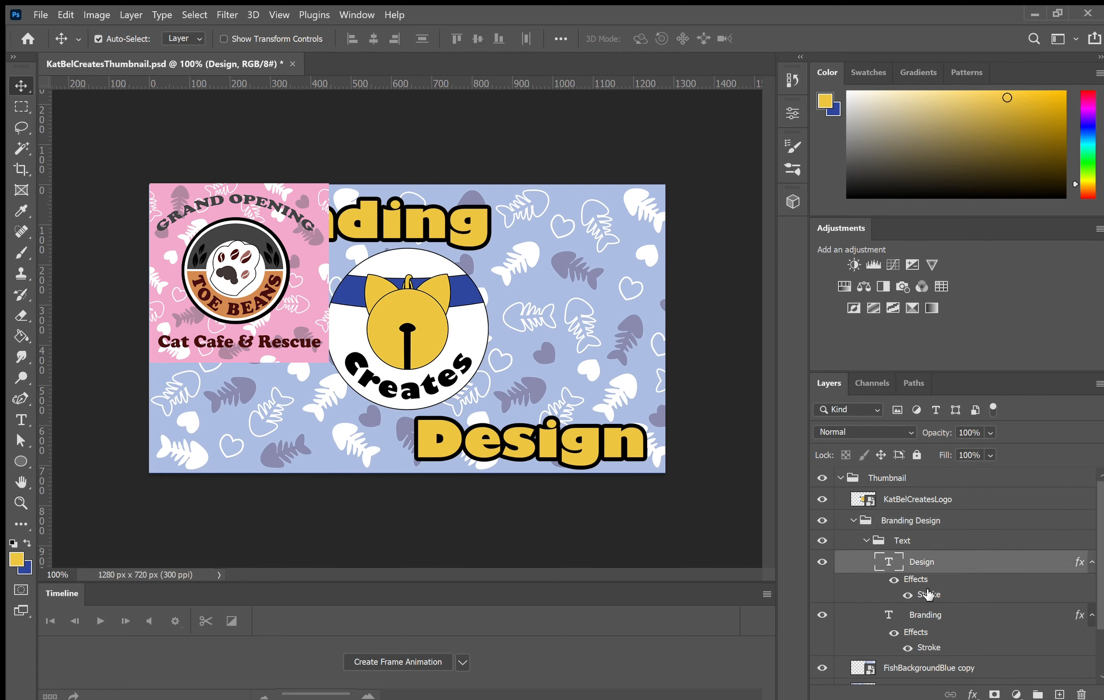
pyautogui.press('h')
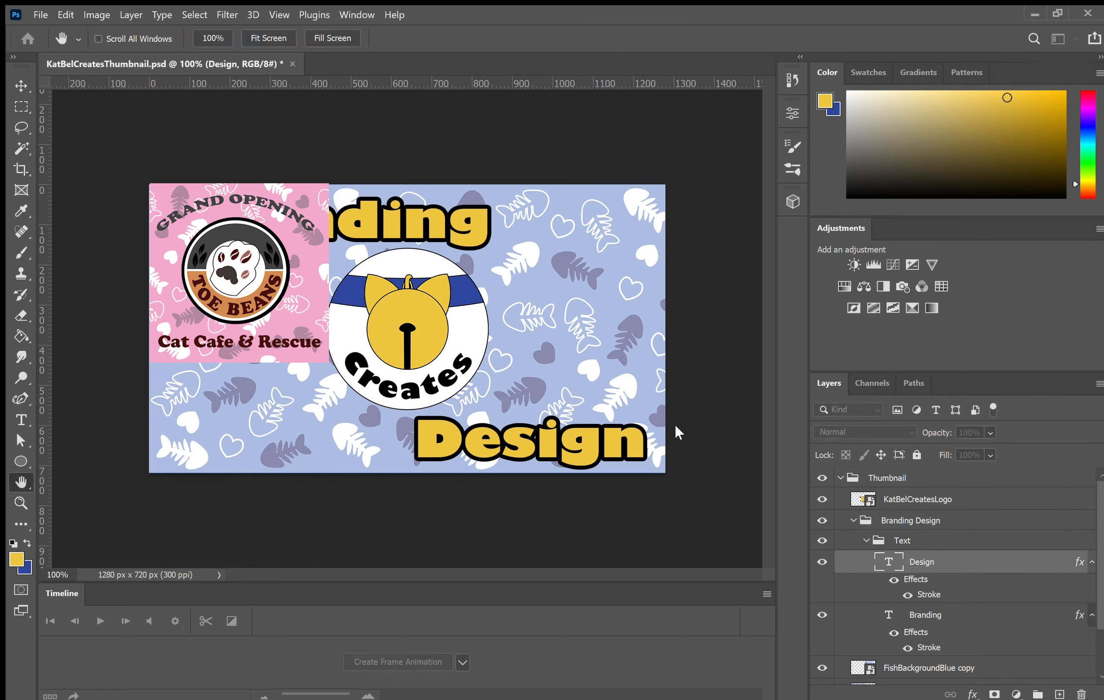
pyautogui.press('i')
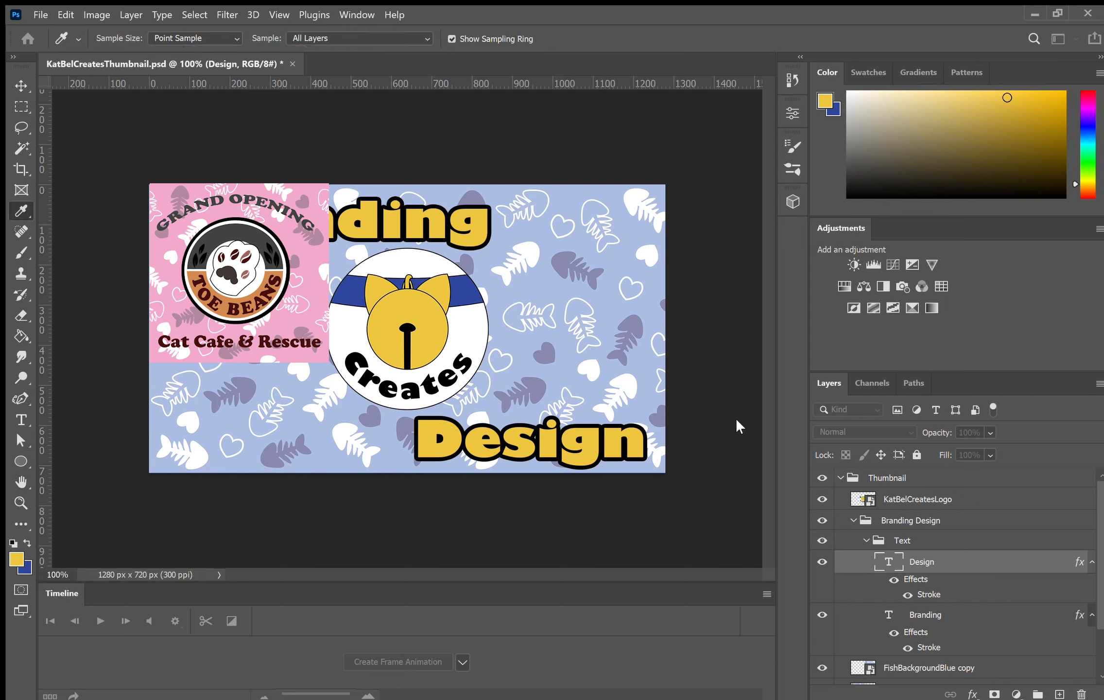
pyautogui.click(27, 578)
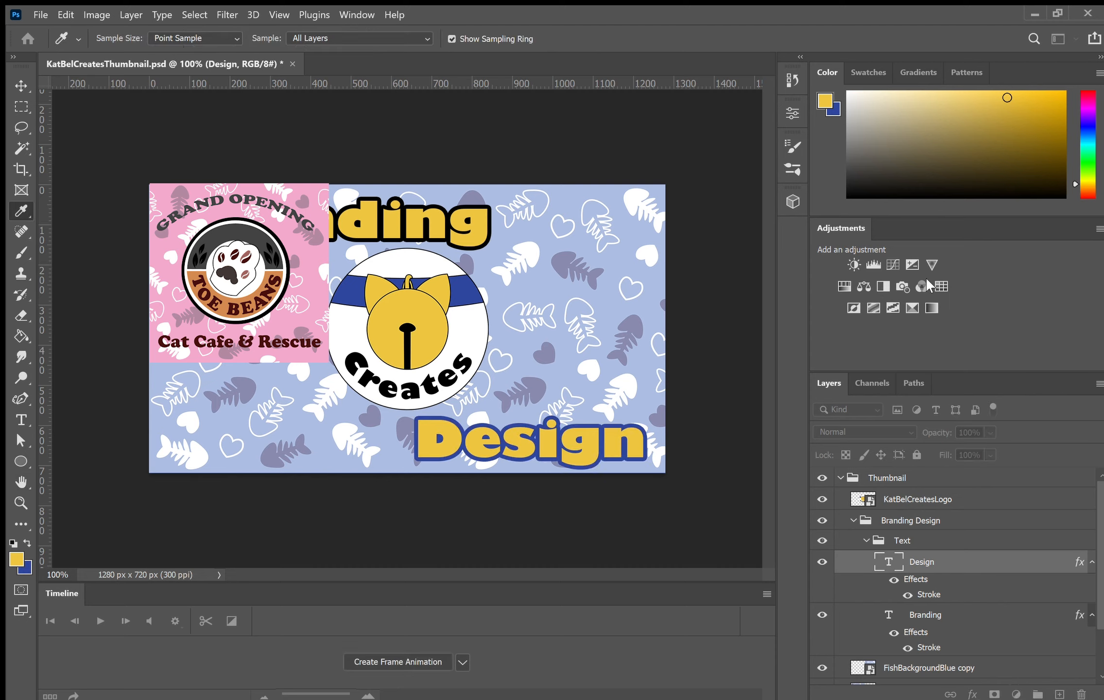
pyautogui.press('h')
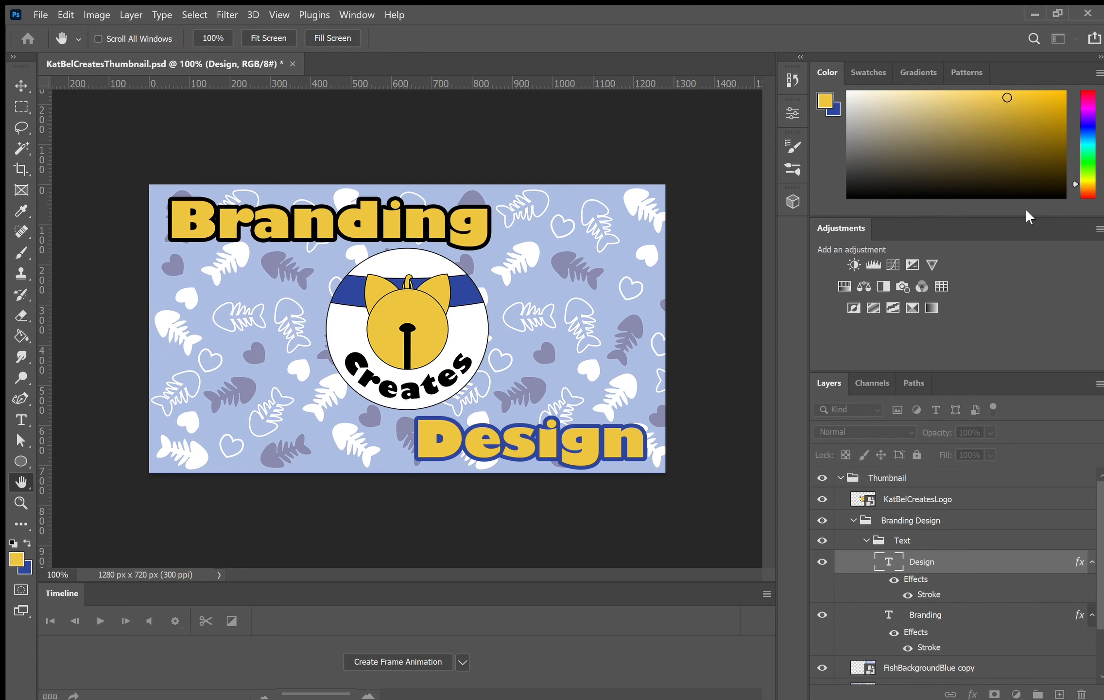
pyautogui.press('v')
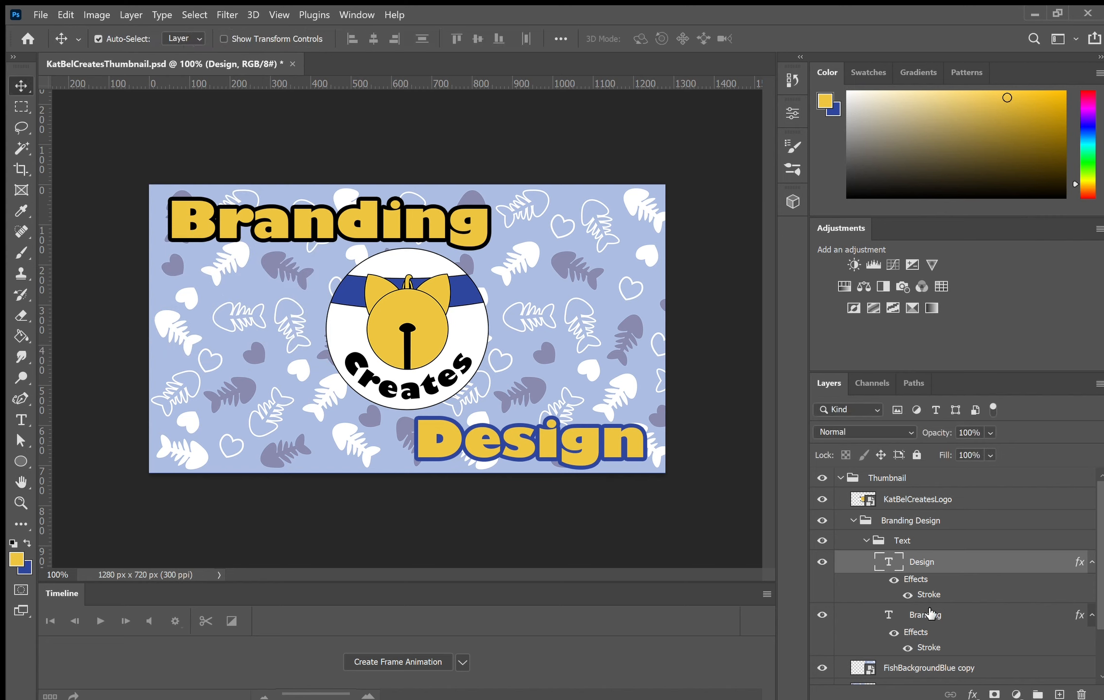
# Recolor the Branding text's stroke effect dark blue by sampling the logo's collar, and save the thumbnail document.
pyautogui.click(931, 613)
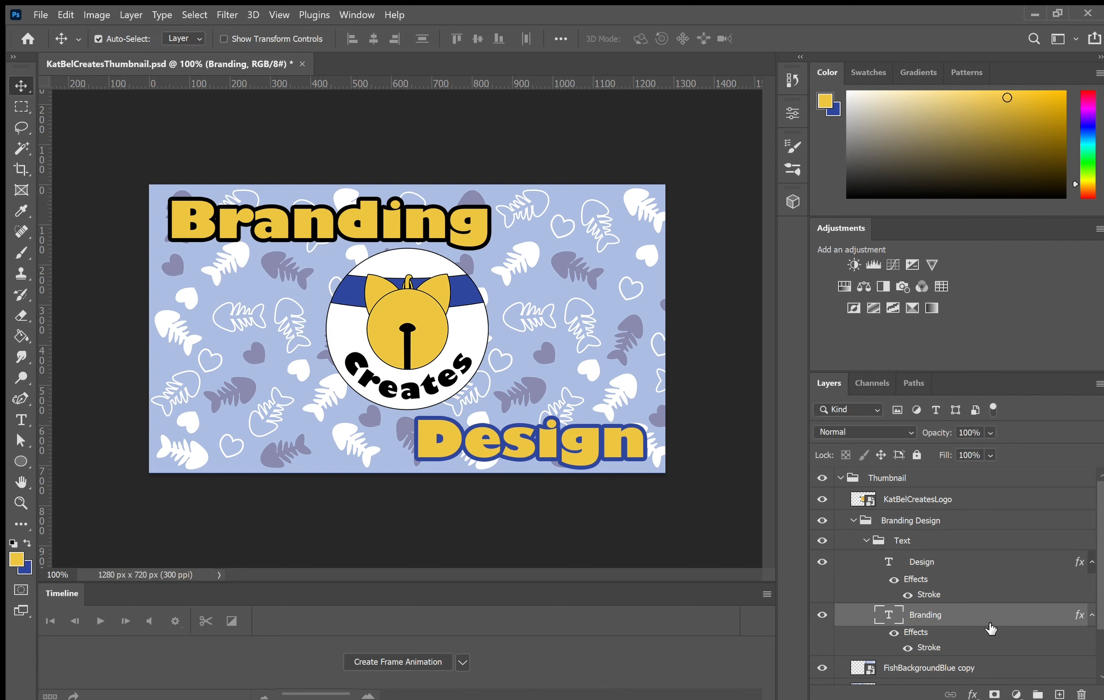
pyautogui.press('space')
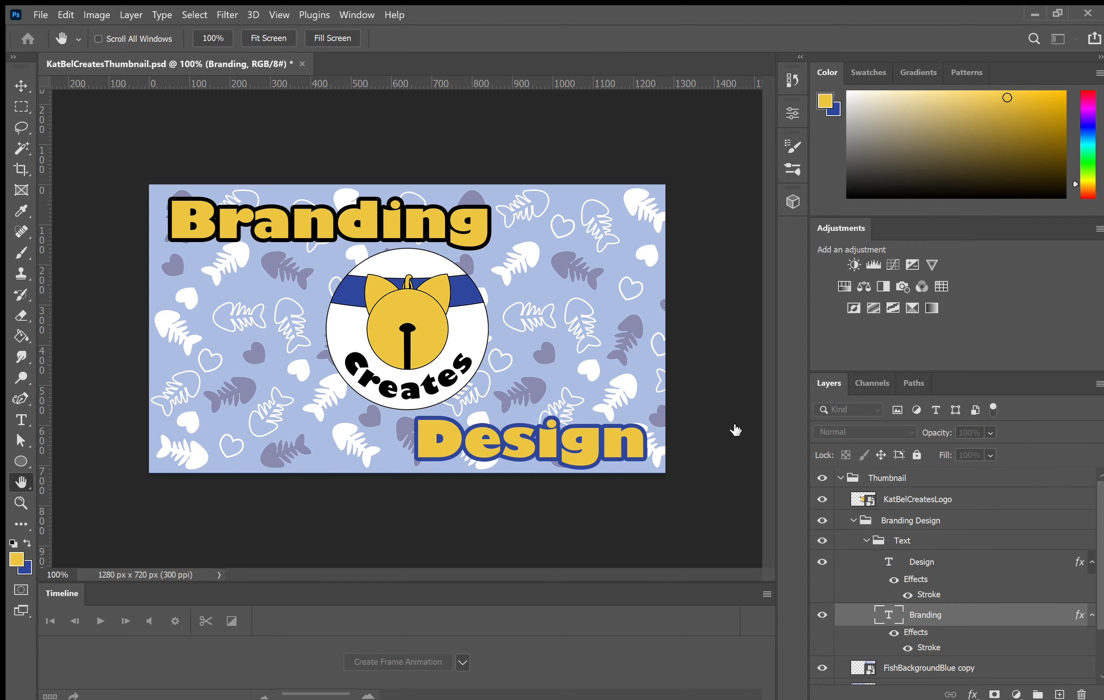
pyautogui.press('i')
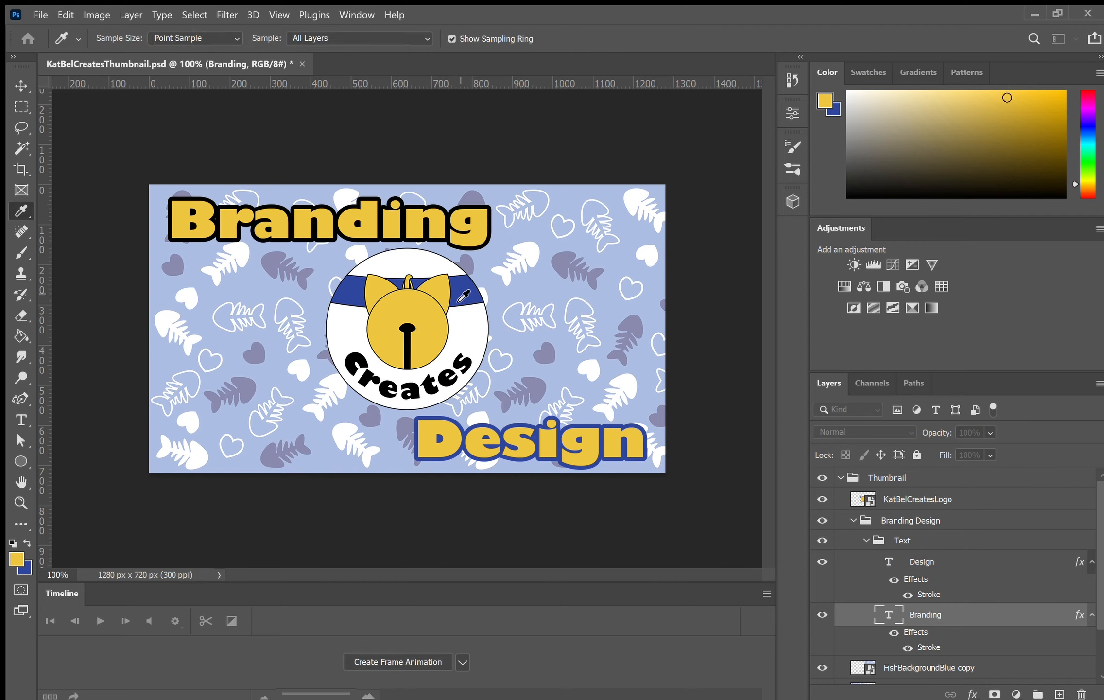
pyautogui.click(458, 301)
pyautogui.press('space')
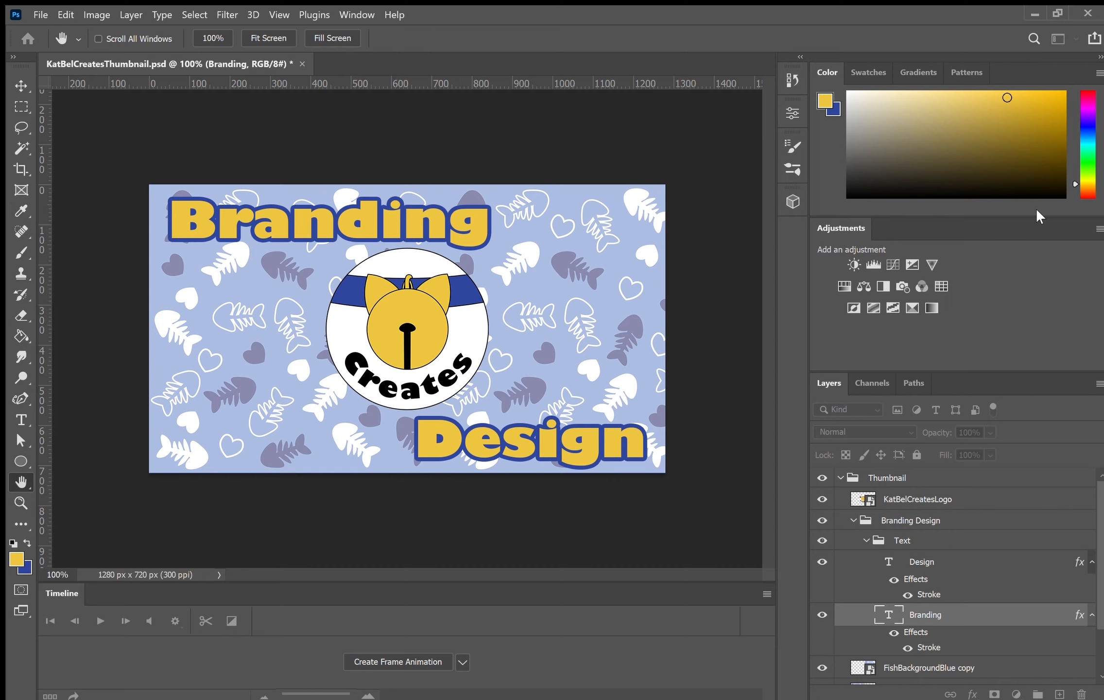
pyautogui.press('v')
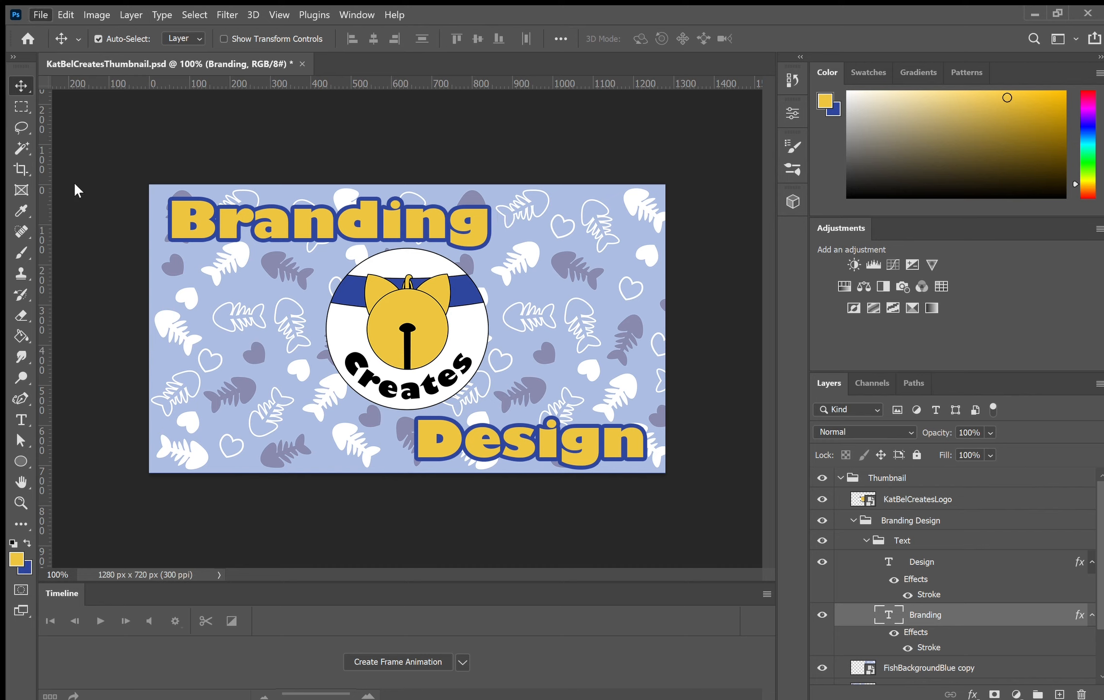
pyautogui.hotkey('ctrl', 's')
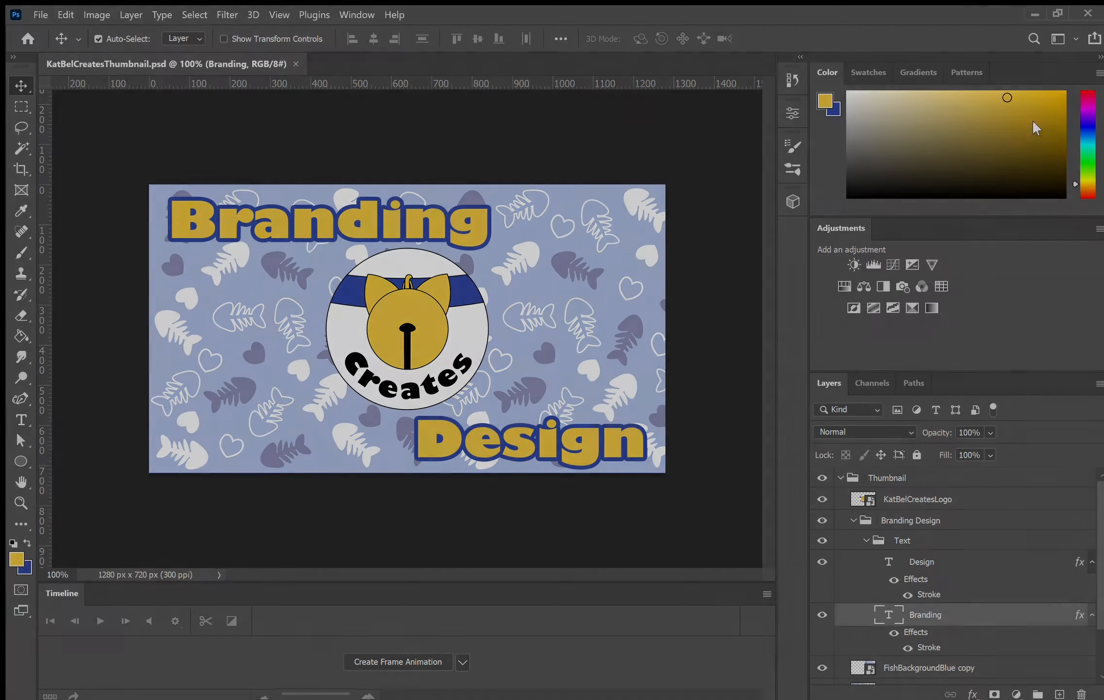